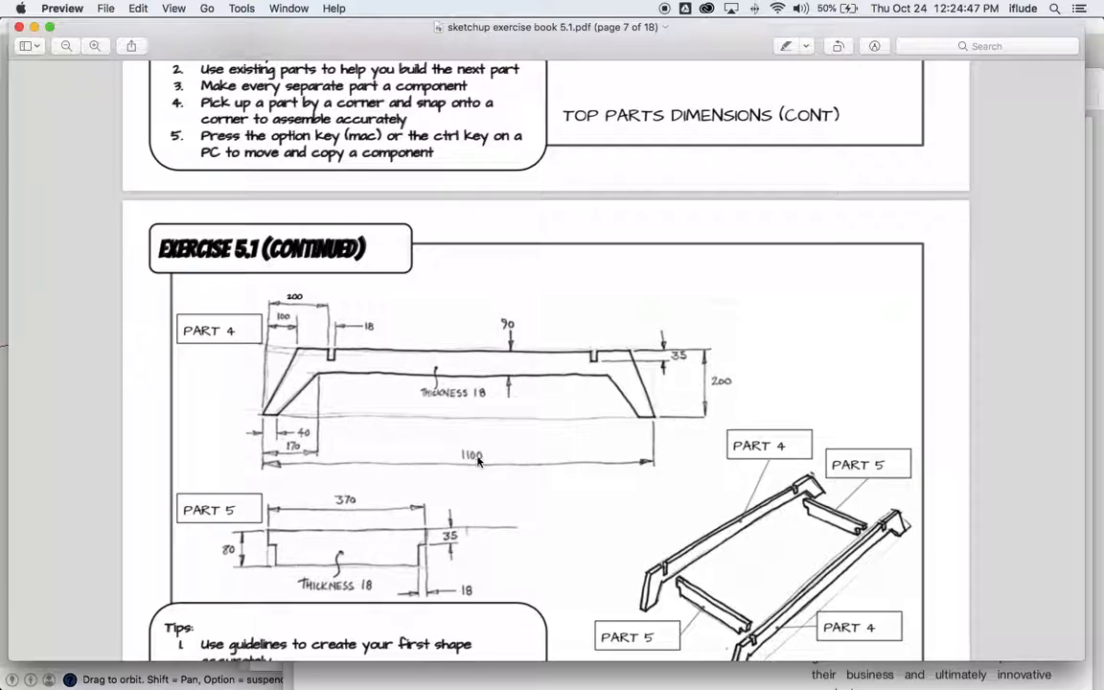
- Switch to SketchUp and place vertical guides along the two outer front edges of the open cabinet
{"action": "key", "text": "super+Tab"}
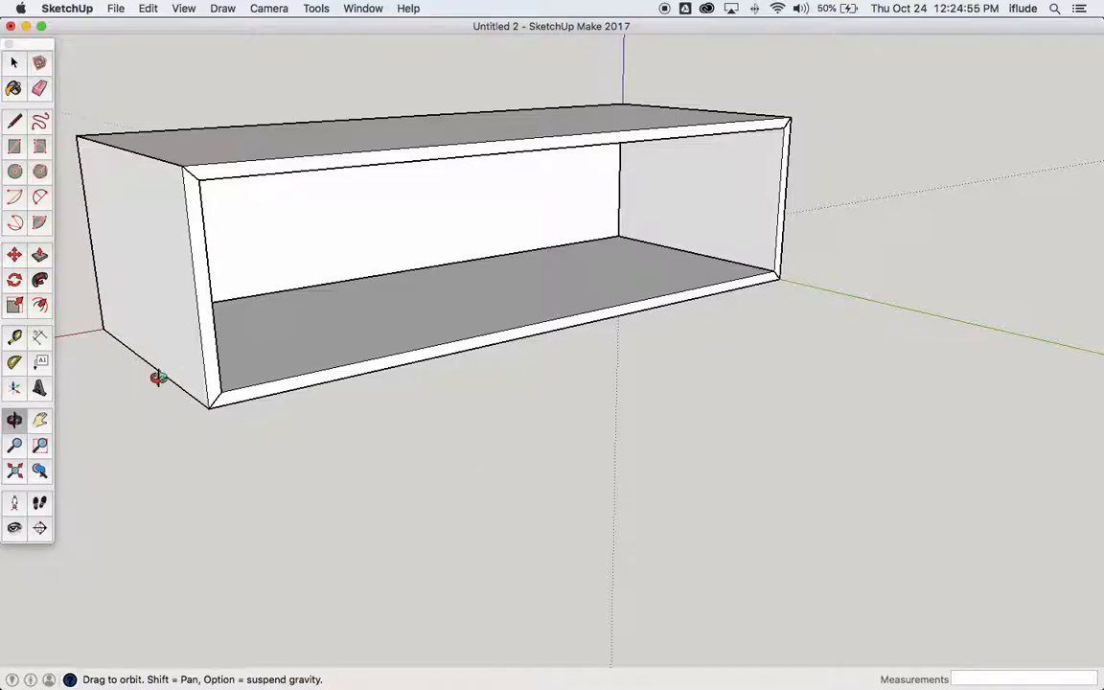
{"action": "left_click", "coordinate": [15, 338]}
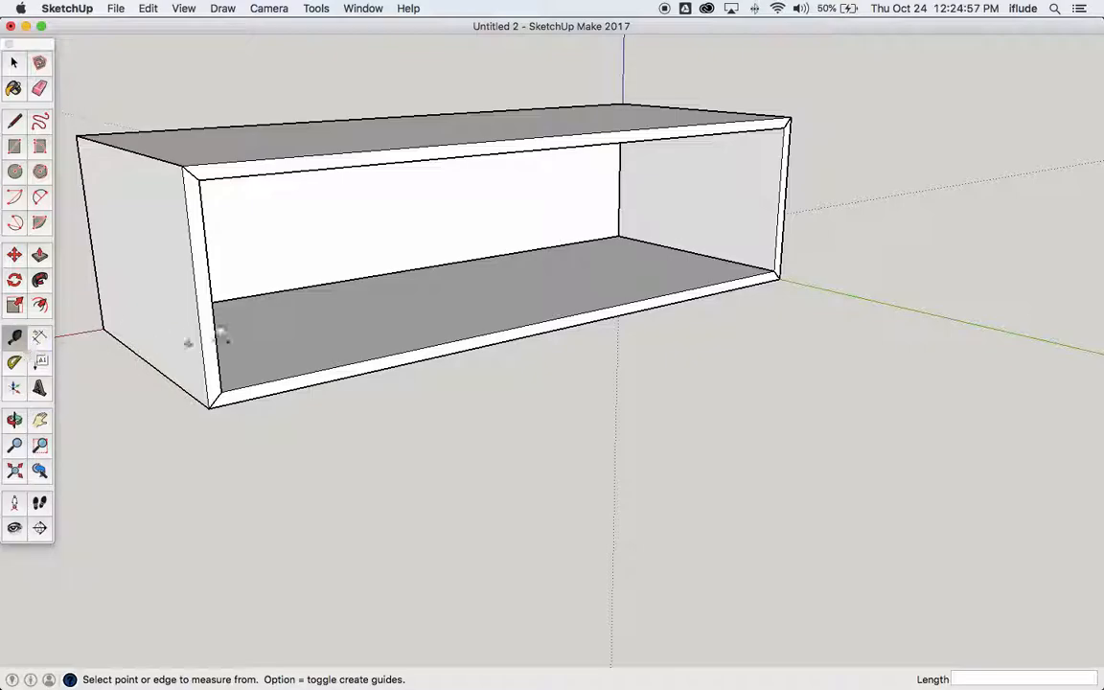
{"action": "left_click", "coordinate": [210, 333]}
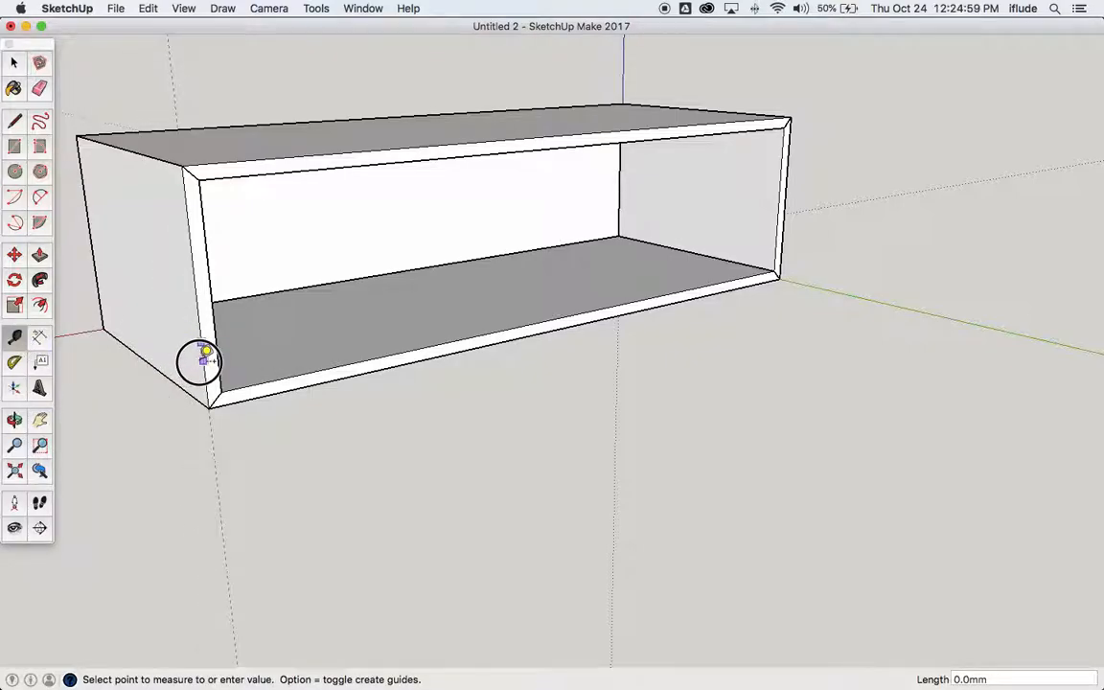
{"action": "left_click", "coordinate": [205, 355]}
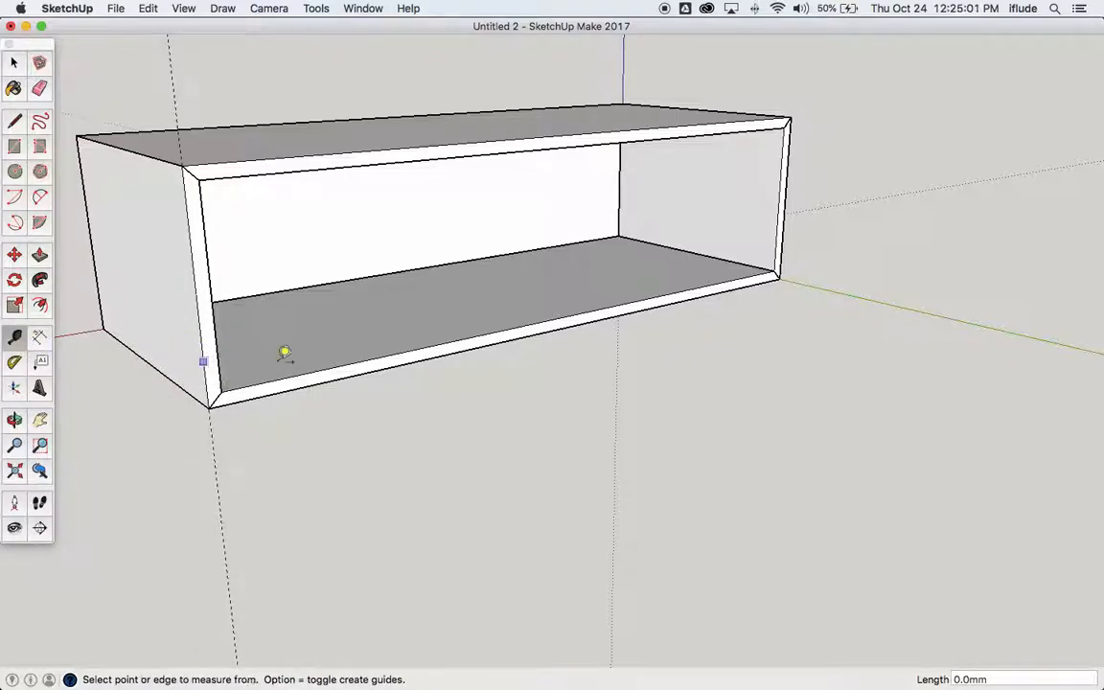
{"action": "left_click", "coordinate": [779, 256]}
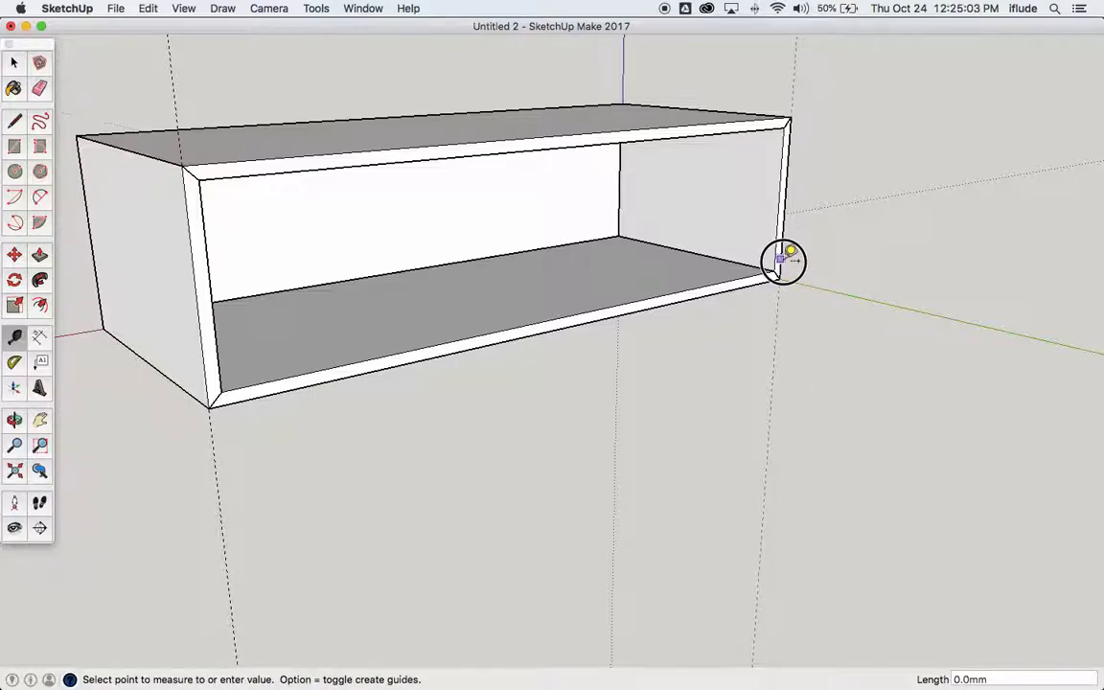
{"action": "left_click", "coordinate": [784, 274]}
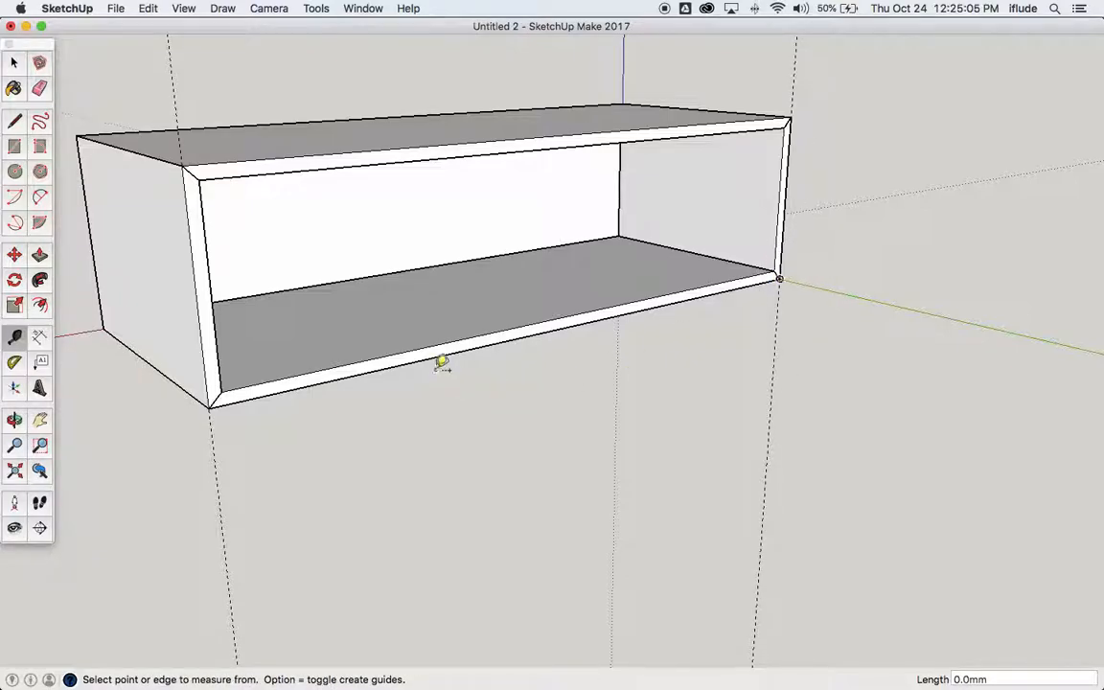
- Place a guide parallel to the cabinet's lower front edge, 200 mm below it
{"action": "left_click", "coordinate": [438, 355]}
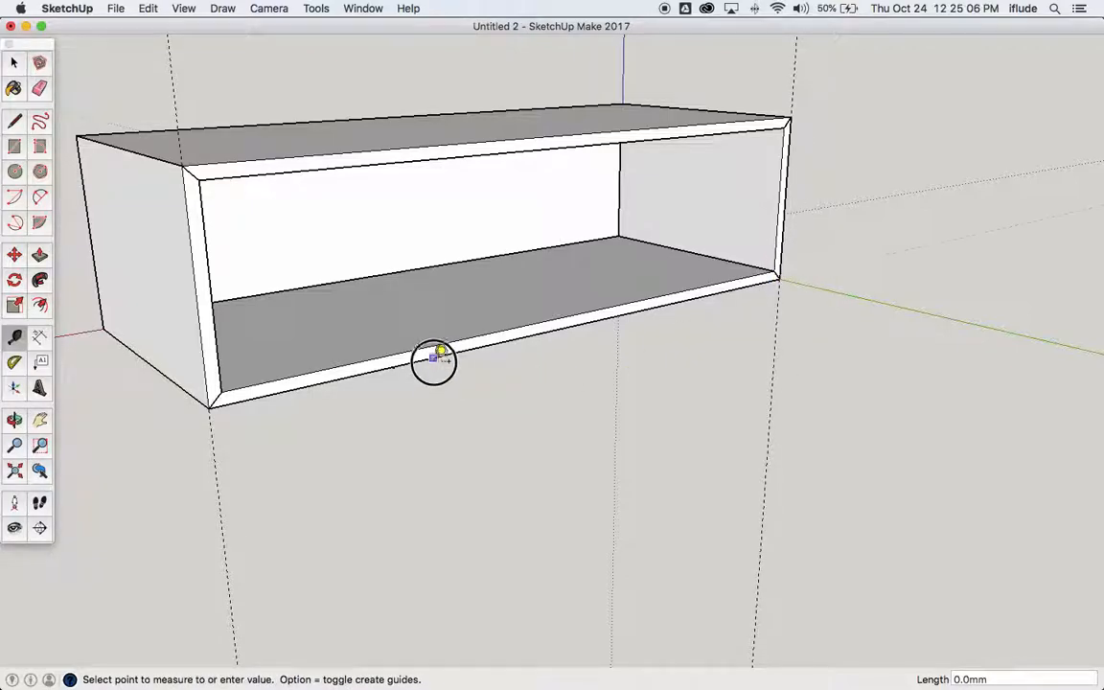
{"action": "left_click", "coordinate": [440, 439]}
{"action": "key", "text": "super+Tab"}
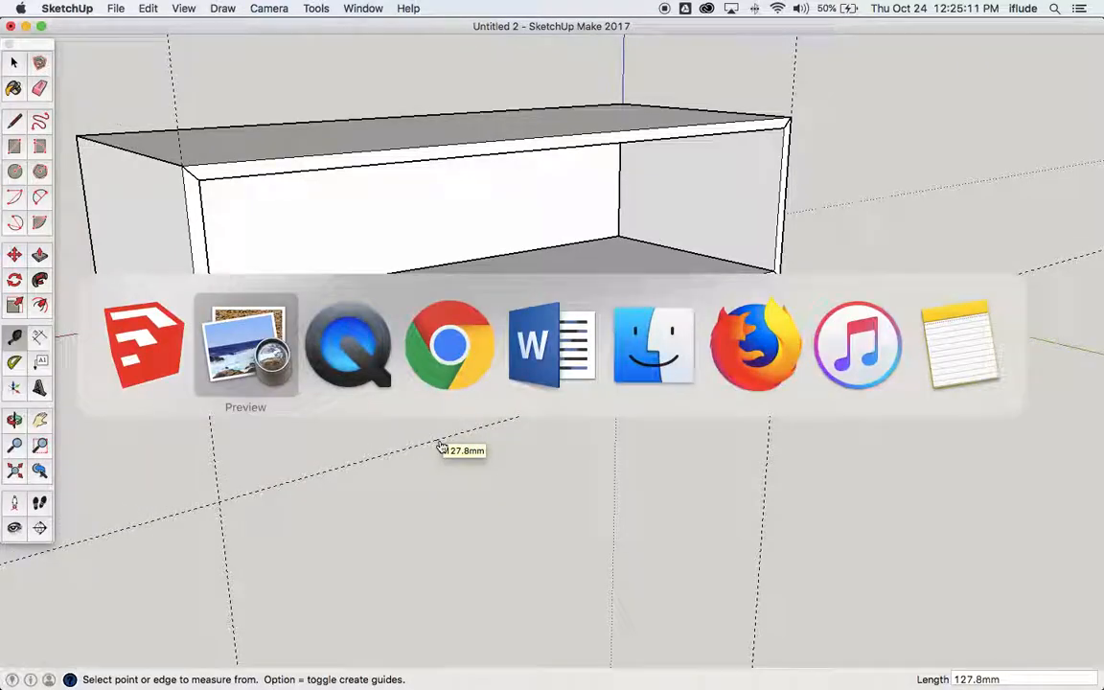
{"action": "key", "text": "super+Tab"}
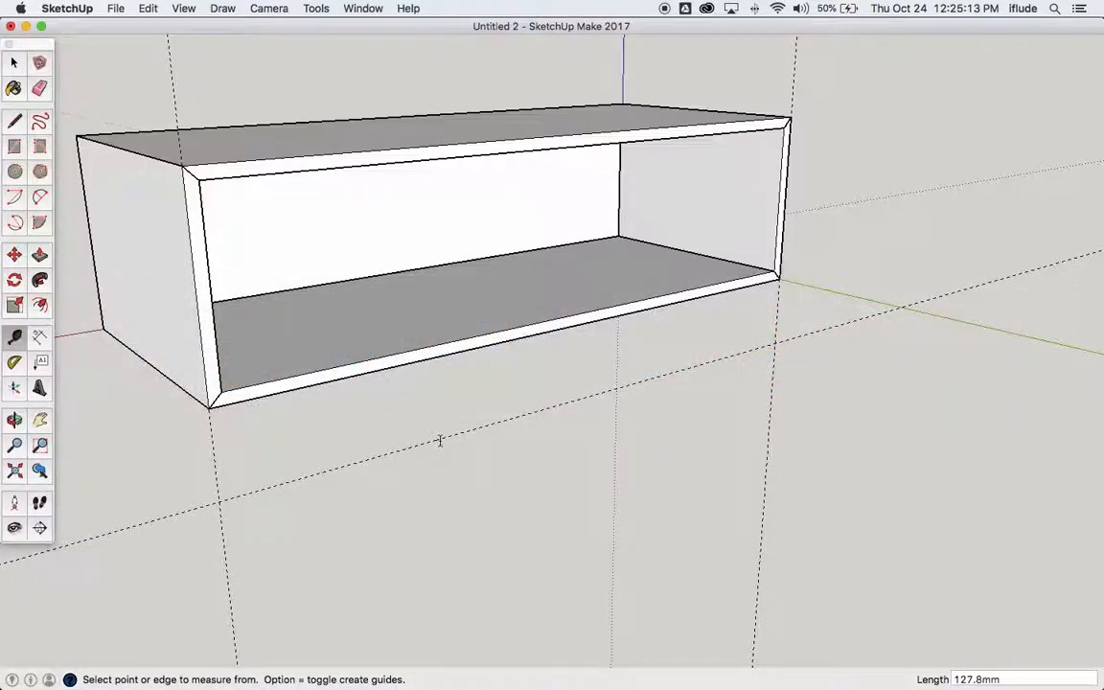
{"action": "type", "text": "200"}
- Draw a 1100 by 200 mm vertical rectangle under the cabinet's front edge, between the guides
{"action": "left_click", "coordinate": [14, 420]}
{"action": "left_click_drag", "start_coordinate": [202, 422], "coordinate": [281, 362]}
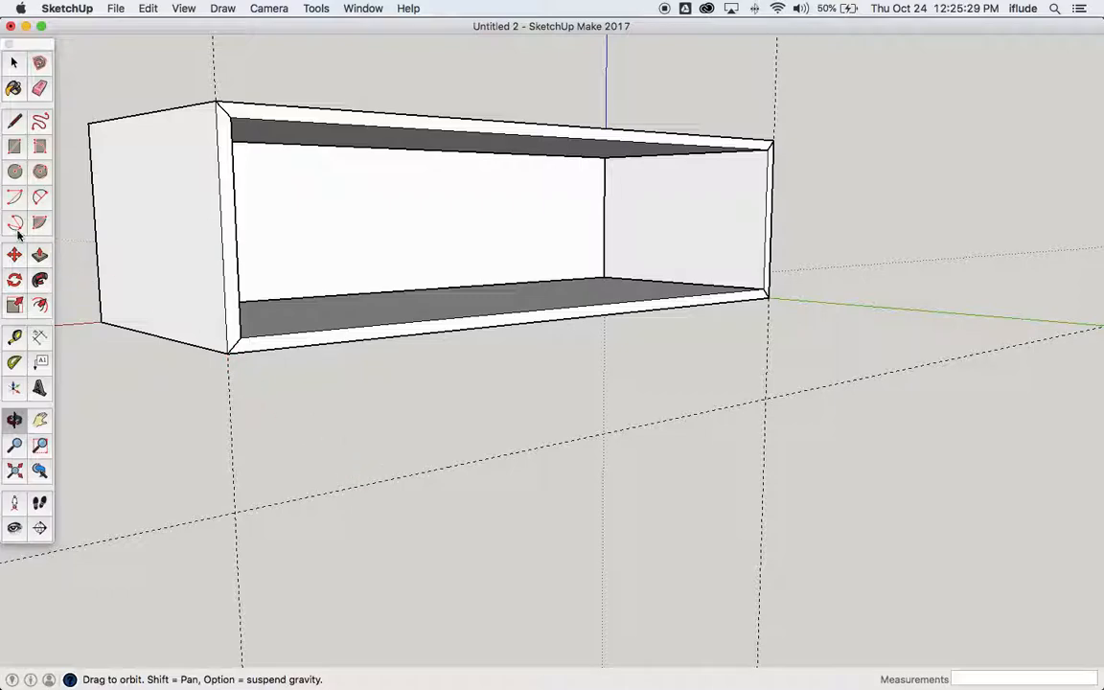
{"action": "left_click", "coordinate": [14, 145]}
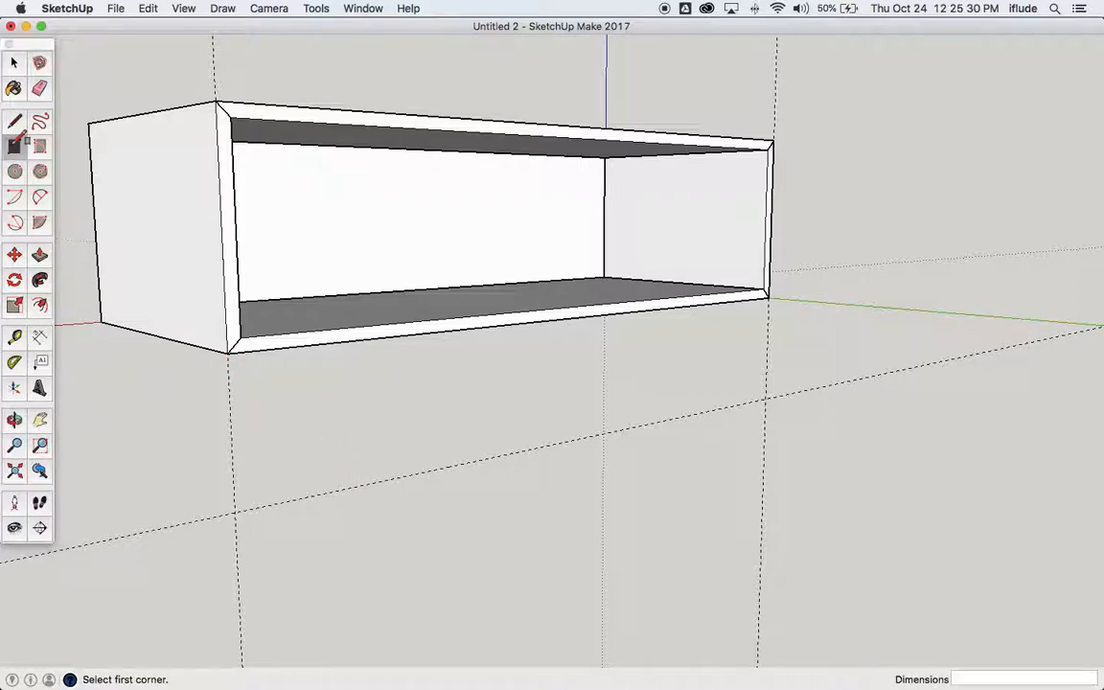
{"action": "left_click", "coordinate": [227, 352]}
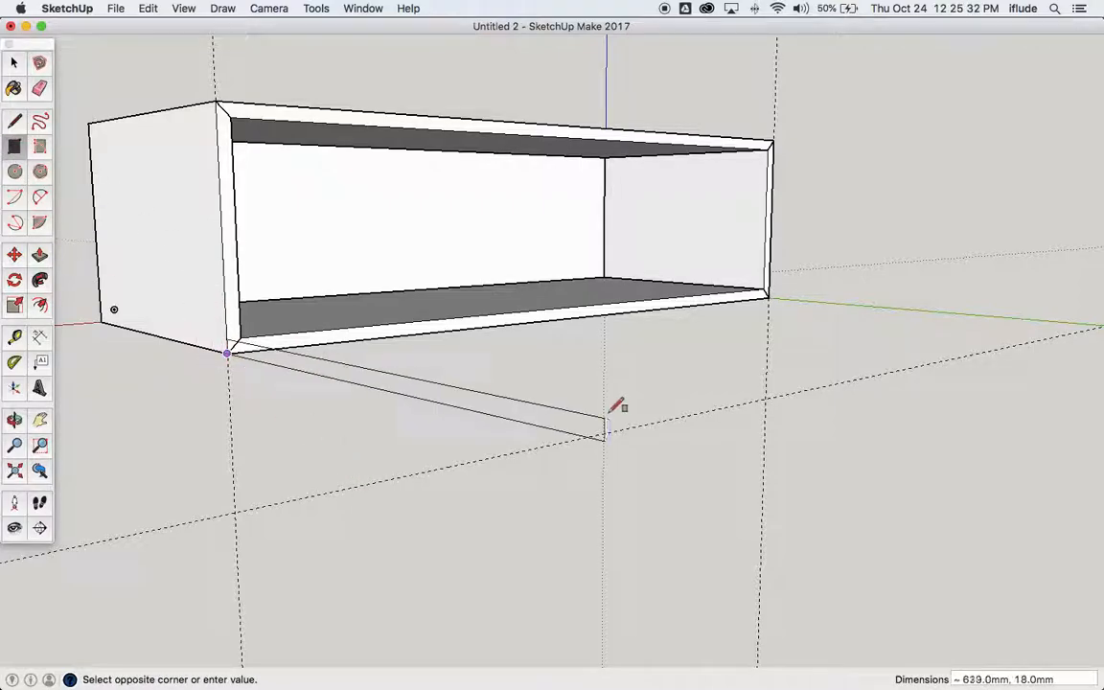
{"action": "left_click", "coordinate": [767, 396]}
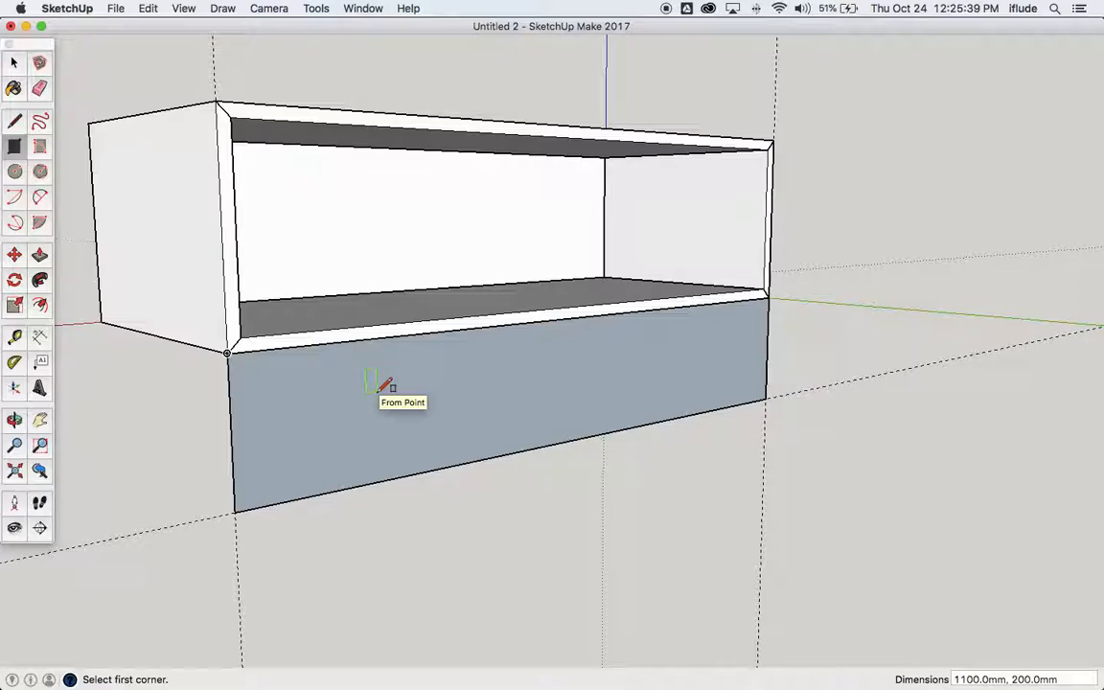
- Check the Part 4 drawing in Preview, then back in SketchUp place vertical guides 100 mm in from both ends of the rectangle
{"action": "key", "text": "super+Tab"}
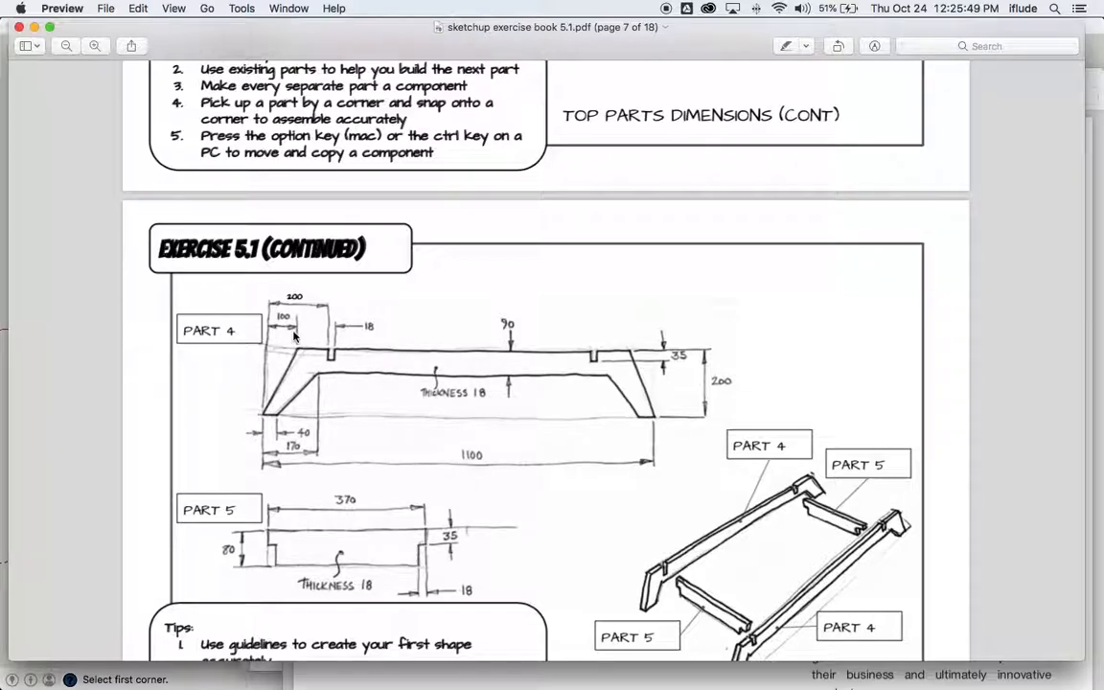
{"action": "key", "text": "super+Tab"}
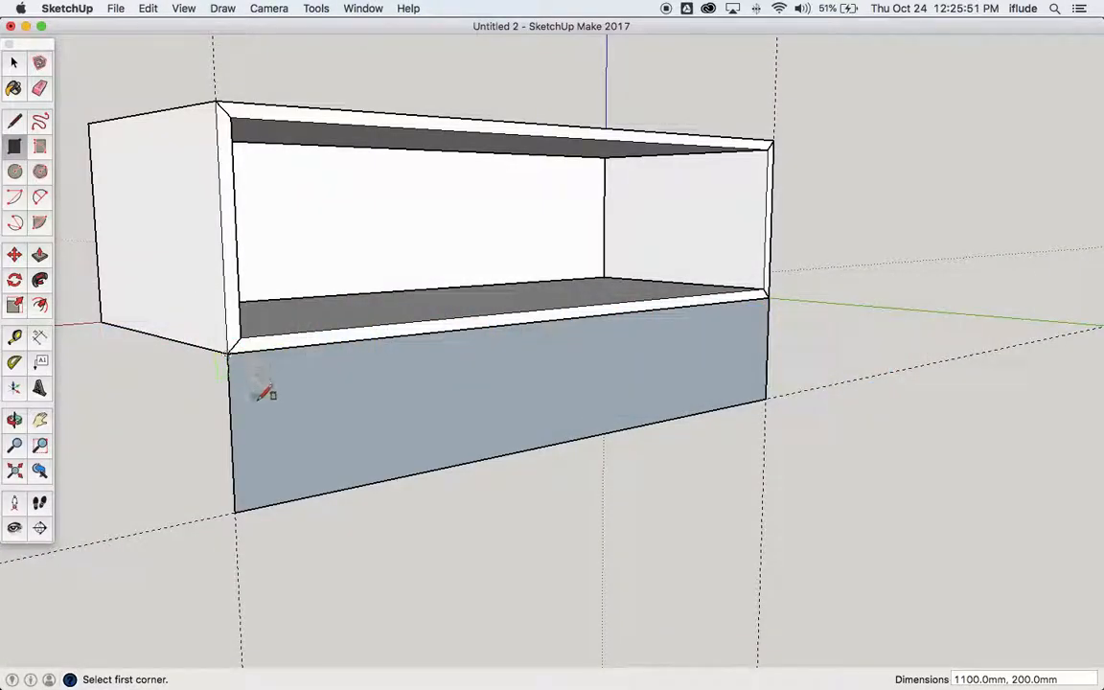
{"action": "left_click", "coordinate": [15, 337]}
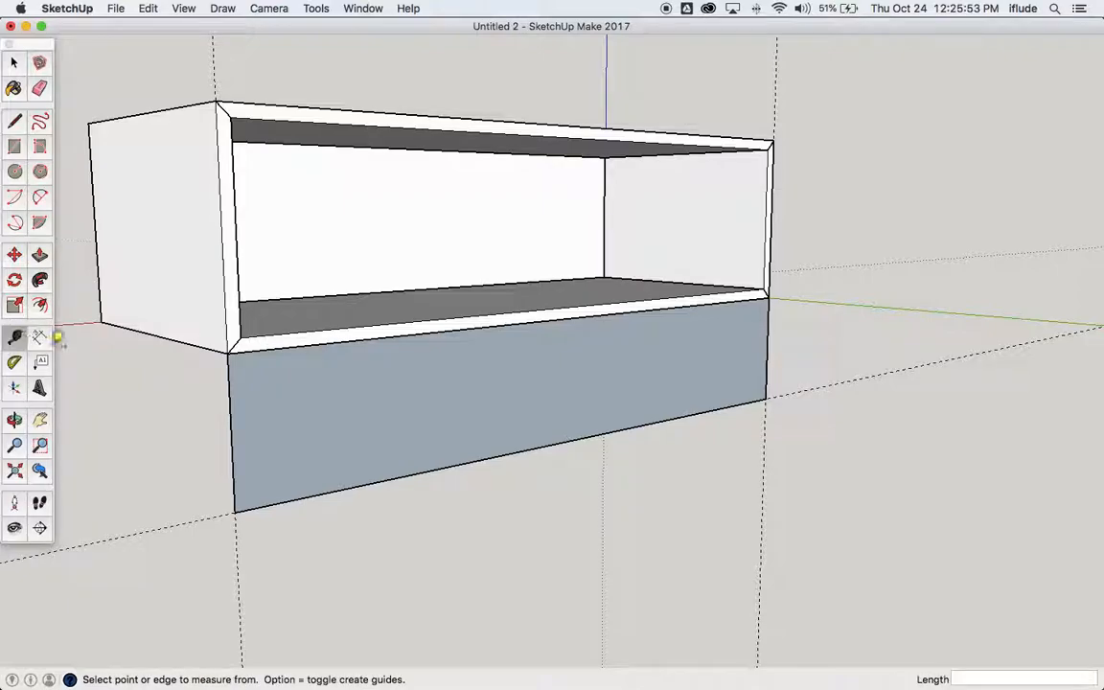
{"action": "left_click", "coordinate": [240, 376]}
{"action": "left_click", "coordinate": [279, 373]}
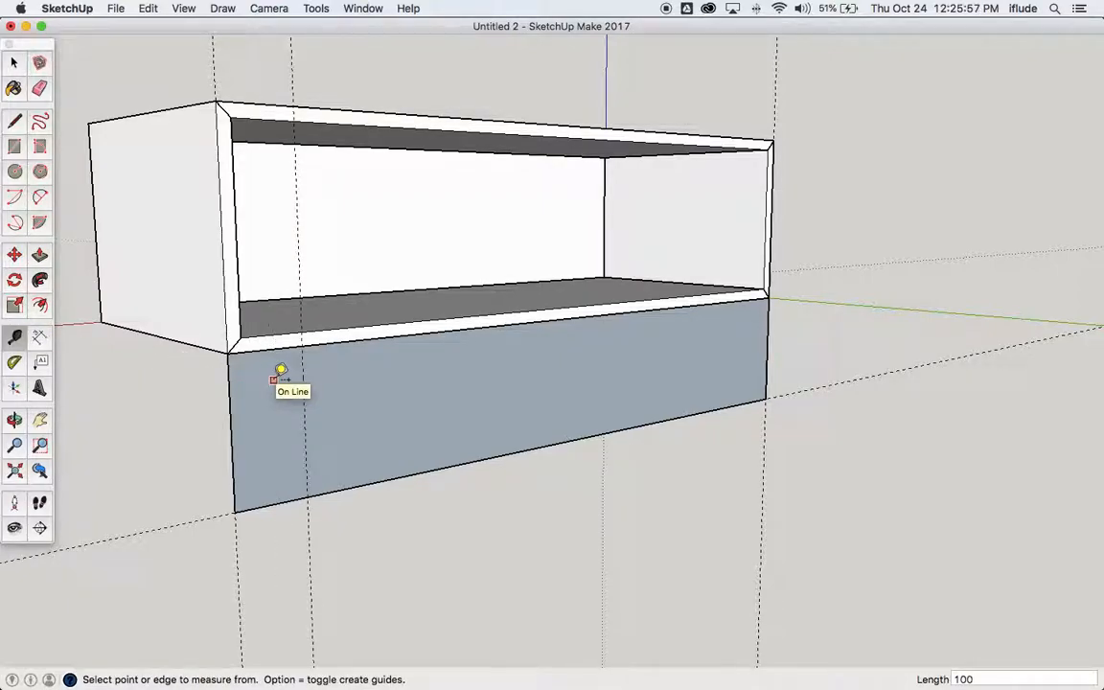
{"action": "left_click", "coordinate": [767, 318]}
{"action": "type", "text": "100"}
{"action": "key", "text": "Return"}
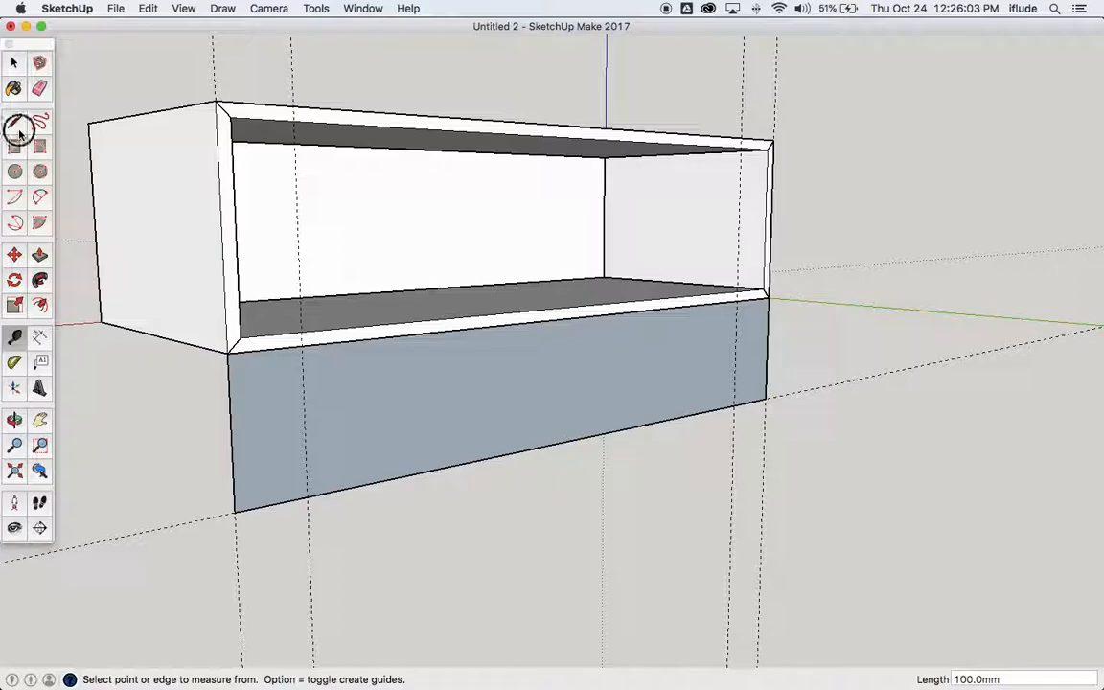
- Draw the two slanted outer leg lines from the rectangle's bottom corners to the 100 mm guides on its top edge
{"action": "left_click", "coordinate": [15, 120]}
{"action": "left_click", "coordinate": [234, 510]}
{"action": "left_click", "coordinate": [303, 344]}
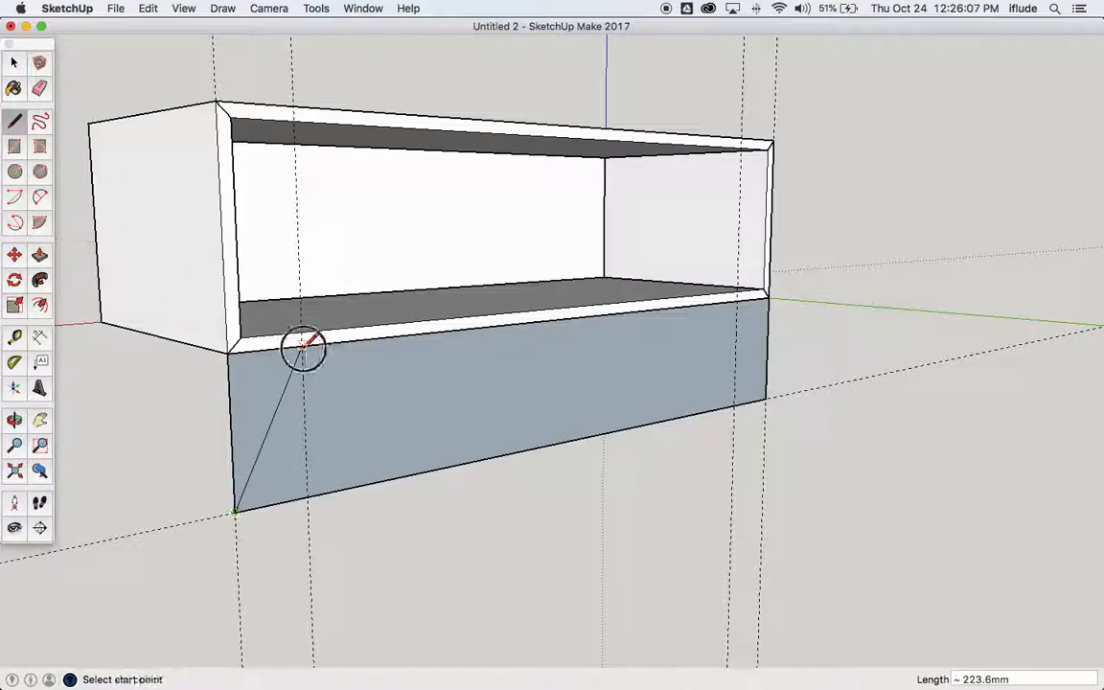
{"action": "left_click", "coordinate": [764, 397]}
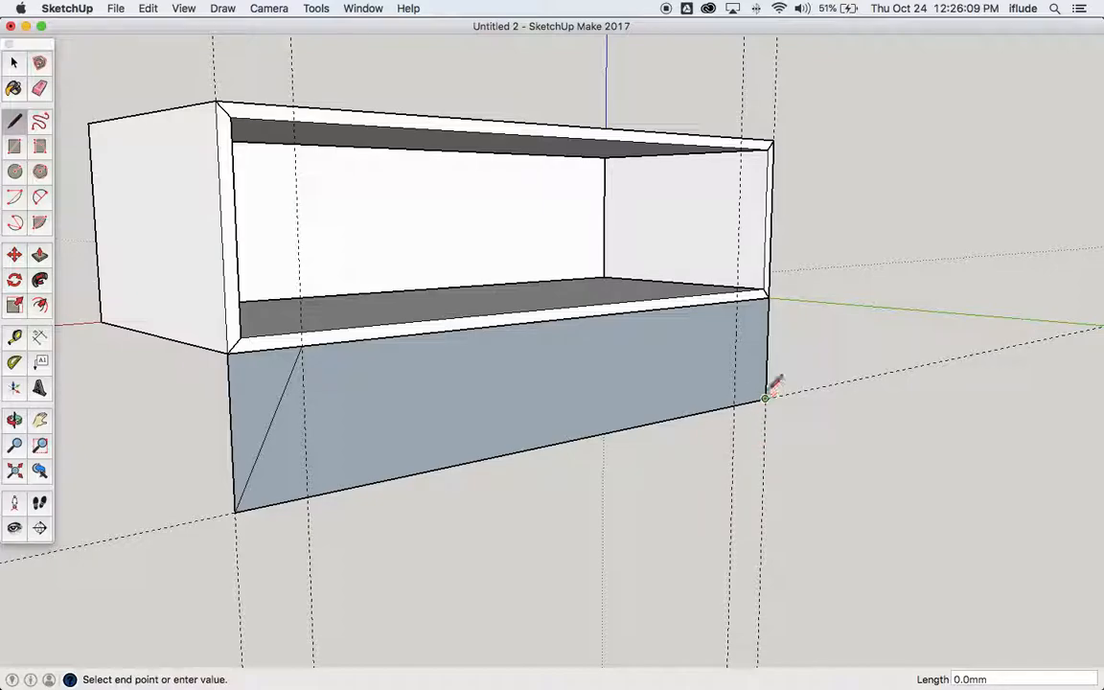
{"action": "left_click", "coordinate": [739, 301]}
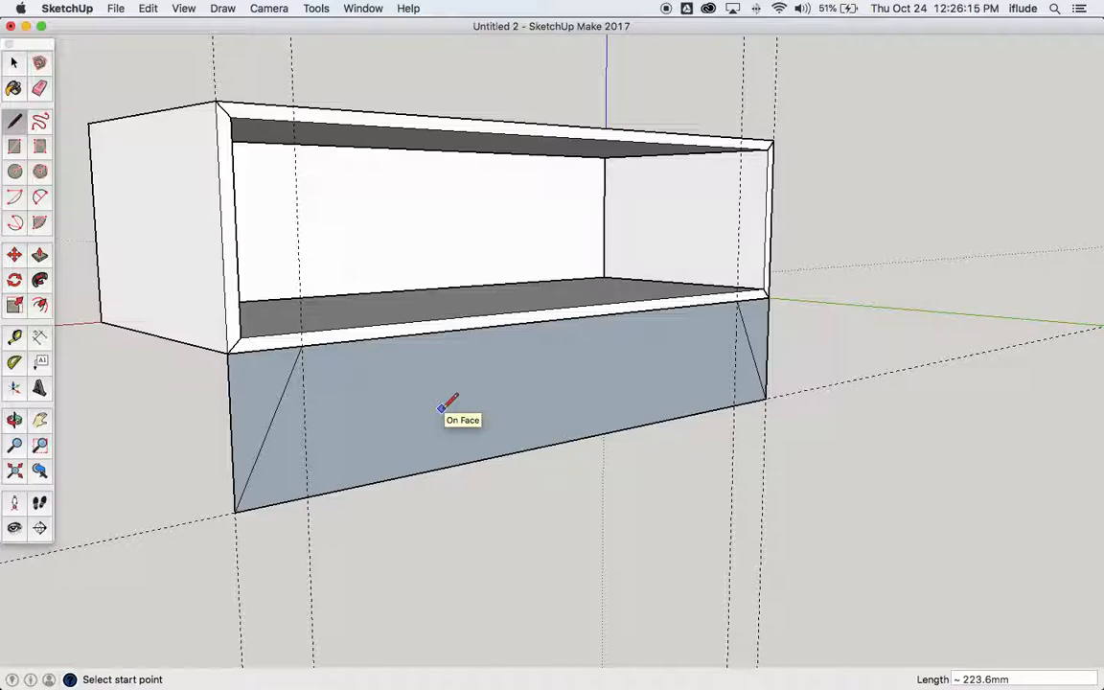
- Check the foot width in the Preview drawing and place vertical guides 40 mm in from both ends of the rectangle in SketchUp
{"action": "key", "text": "super+Tab"}
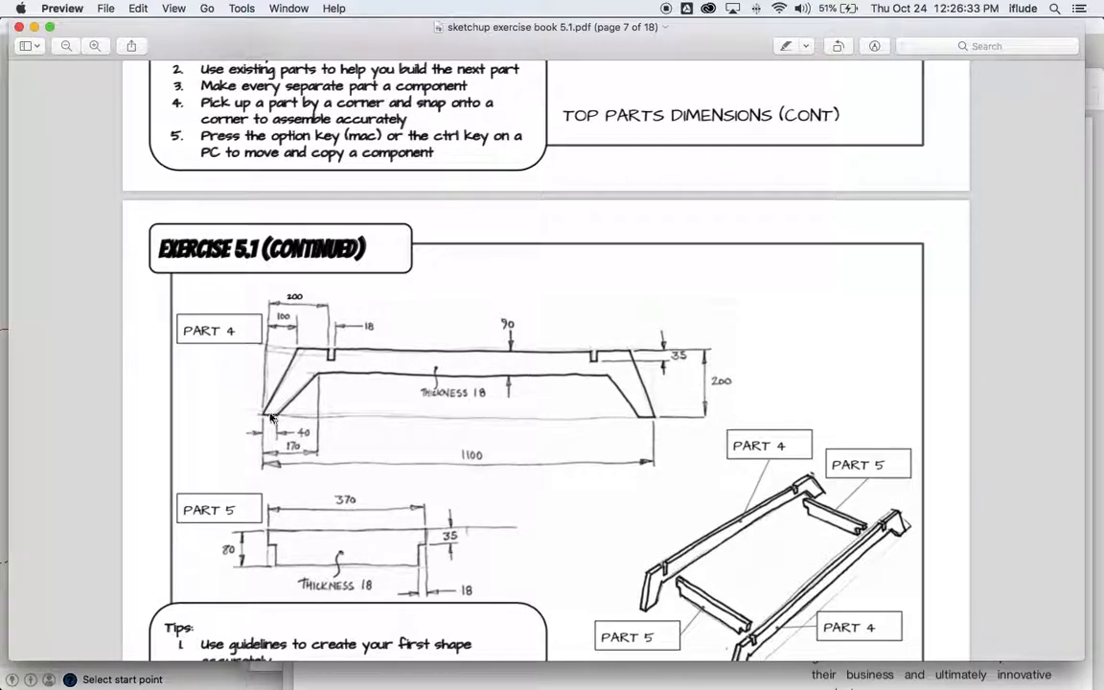
{"action": "key", "text": "super+Tab"}
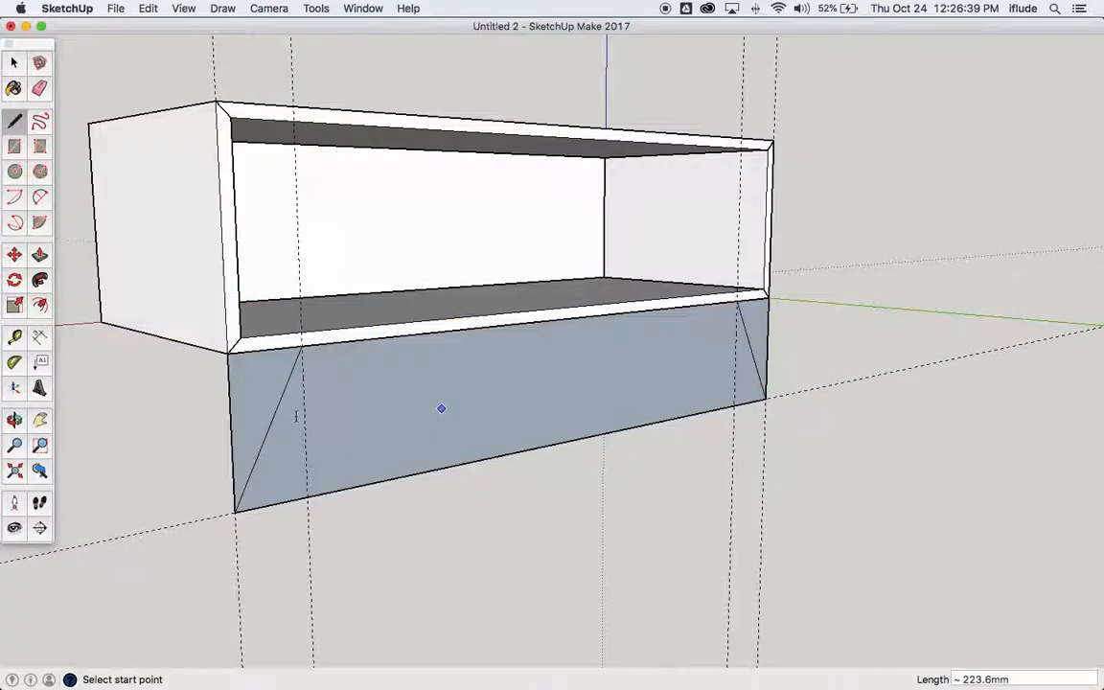
{"action": "left_click", "coordinate": [14, 336]}
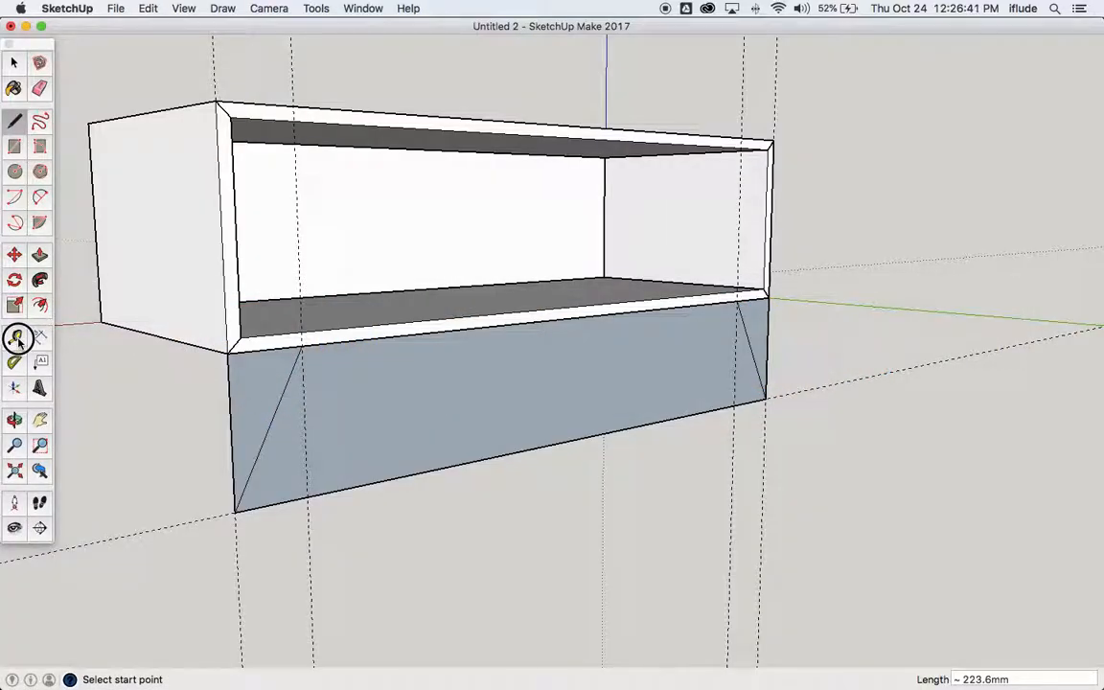
{"action": "left_click", "coordinate": [231, 460]}
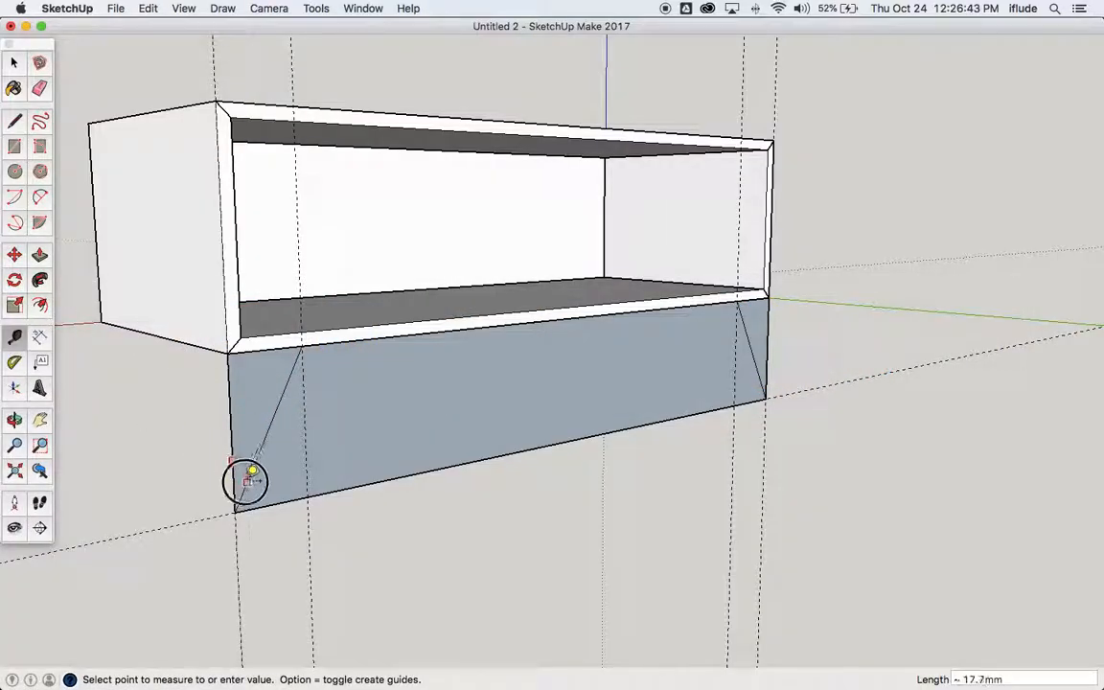
{"action": "left_click", "coordinate": [291, 454]}
{"action": "type", "text": "40"}
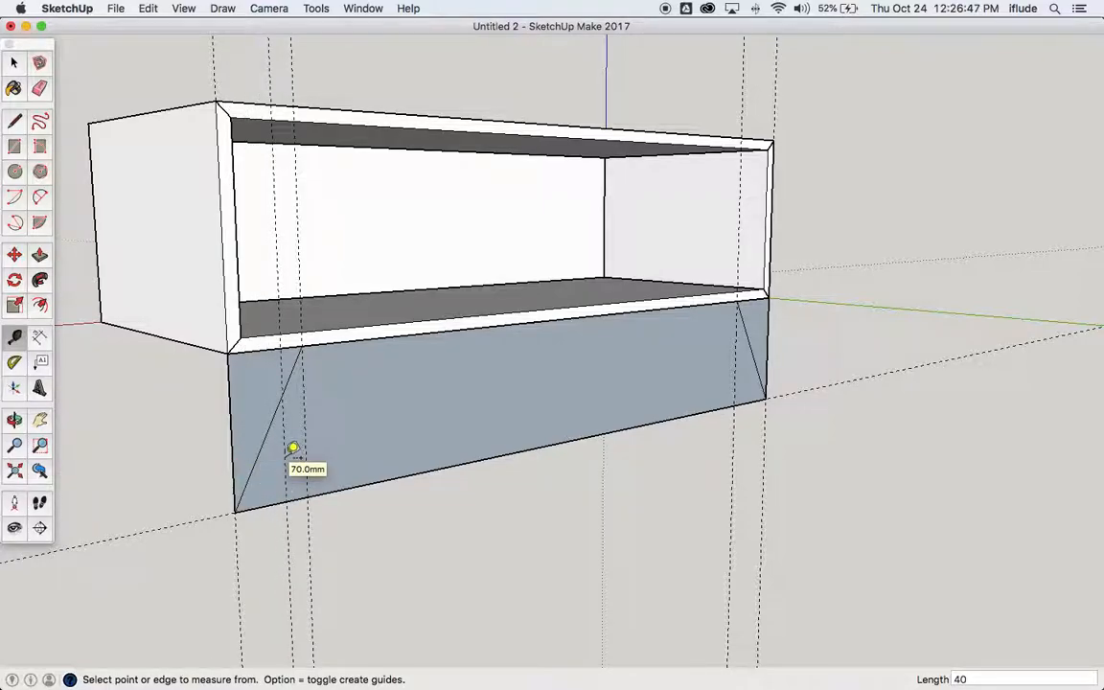
{"action": "left_click", "coordinate": [762, 365]}
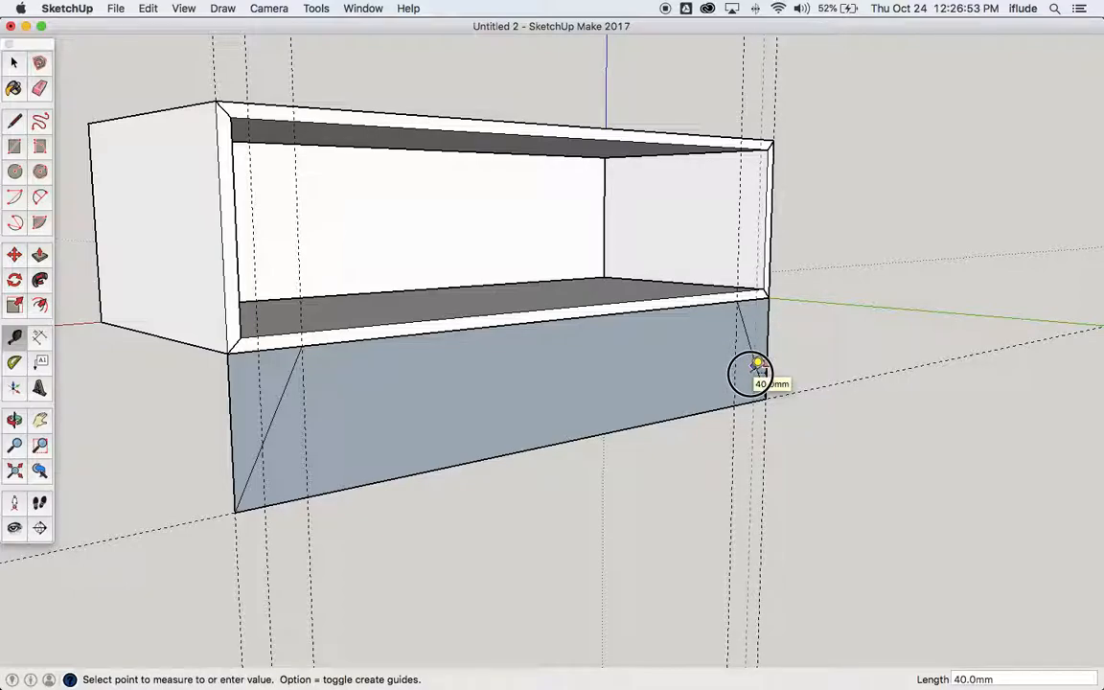
{"action": "left_click", "coordinate": [757, 366]}
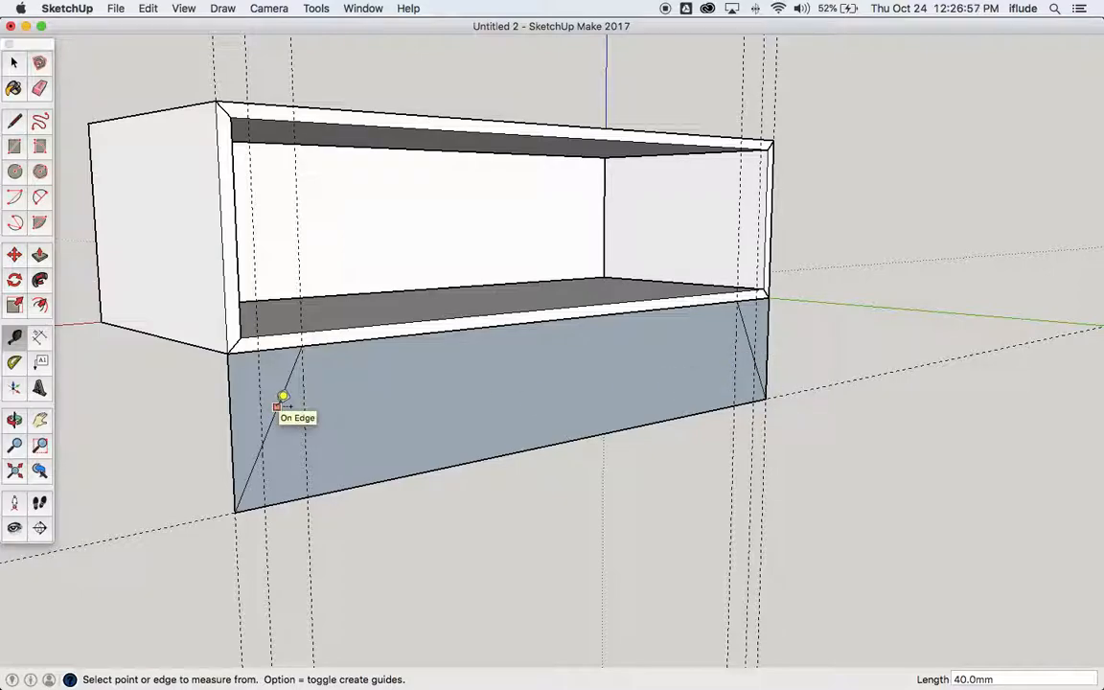
- Following the Preview drawing, add SketchUp guides 170 mm in from both ends of the rectangle and 90 mm below its top edge
{"action": "key", "text": "super+Tab"}
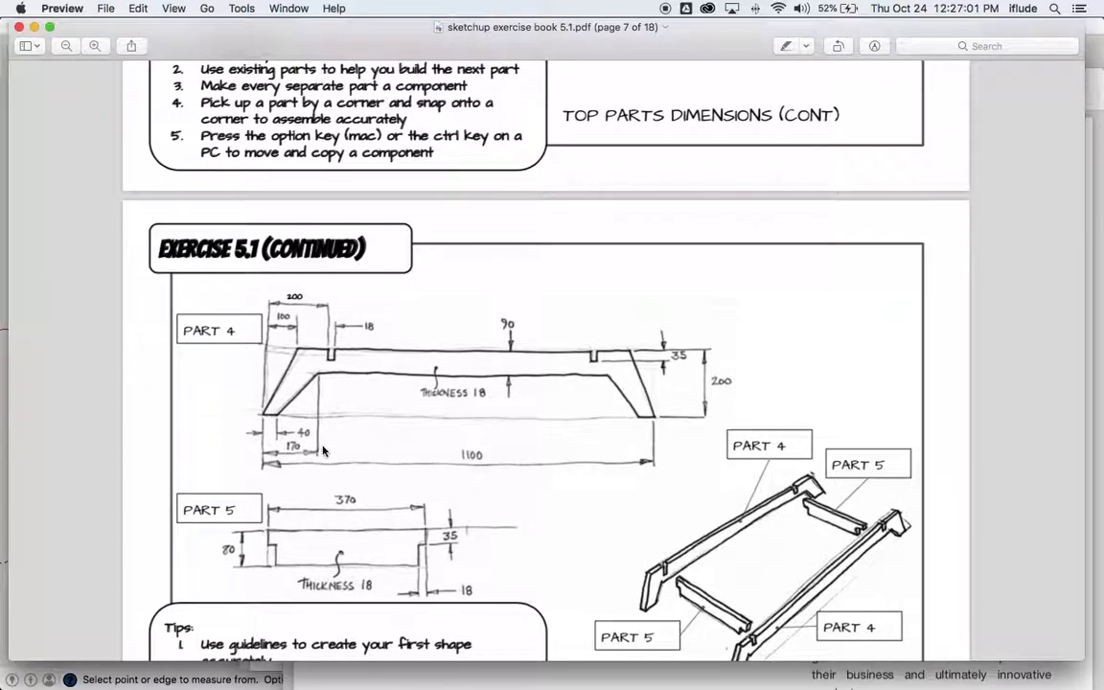
{"action": "key", "text": "super+Tab"}
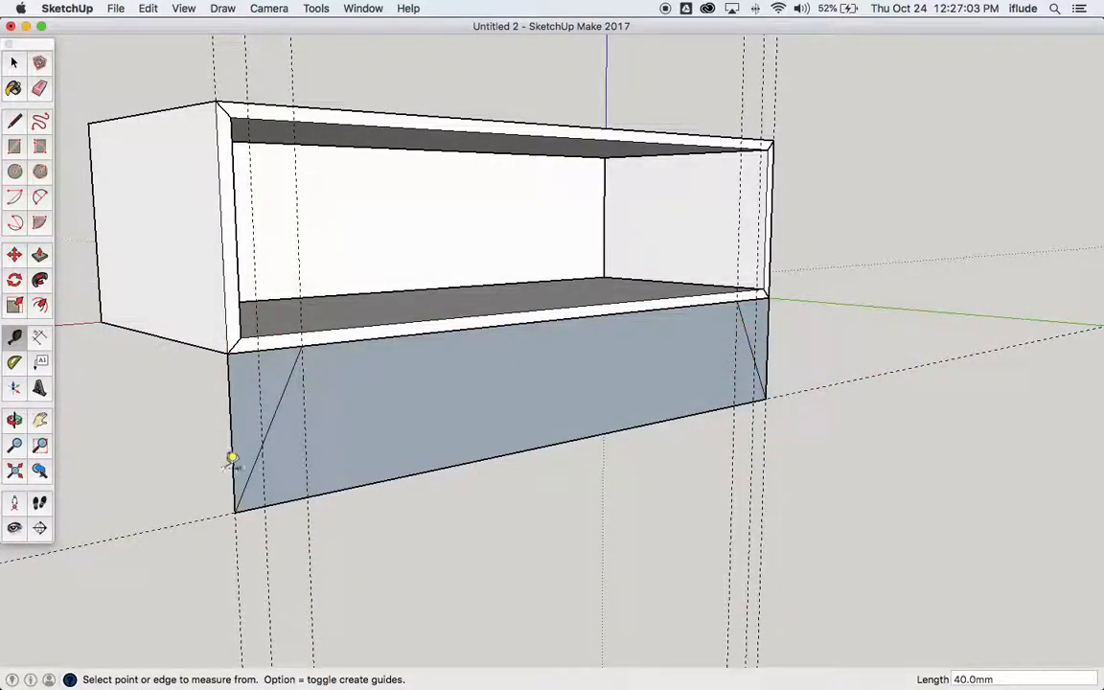
{"action": "left_click", "coordinate": [233, 460]}
{"action": "left_click", "coordinate": [347, 449]}
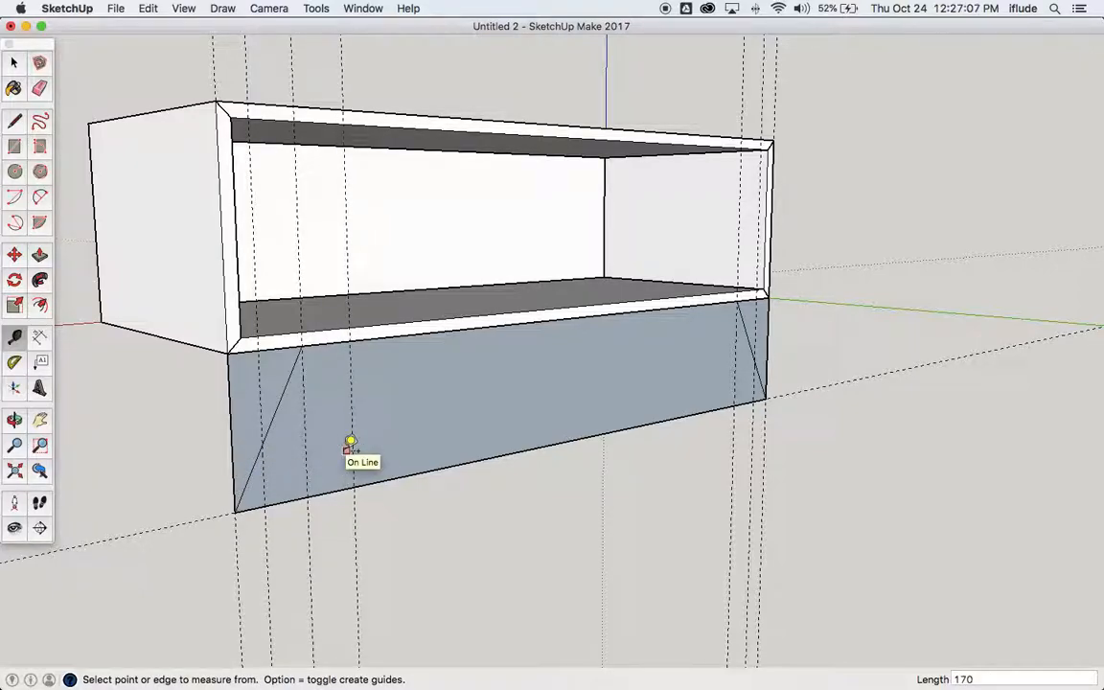
{"action": "left_click", "coordinate": [768, 365]}
{"action": "type", "text": "1"}
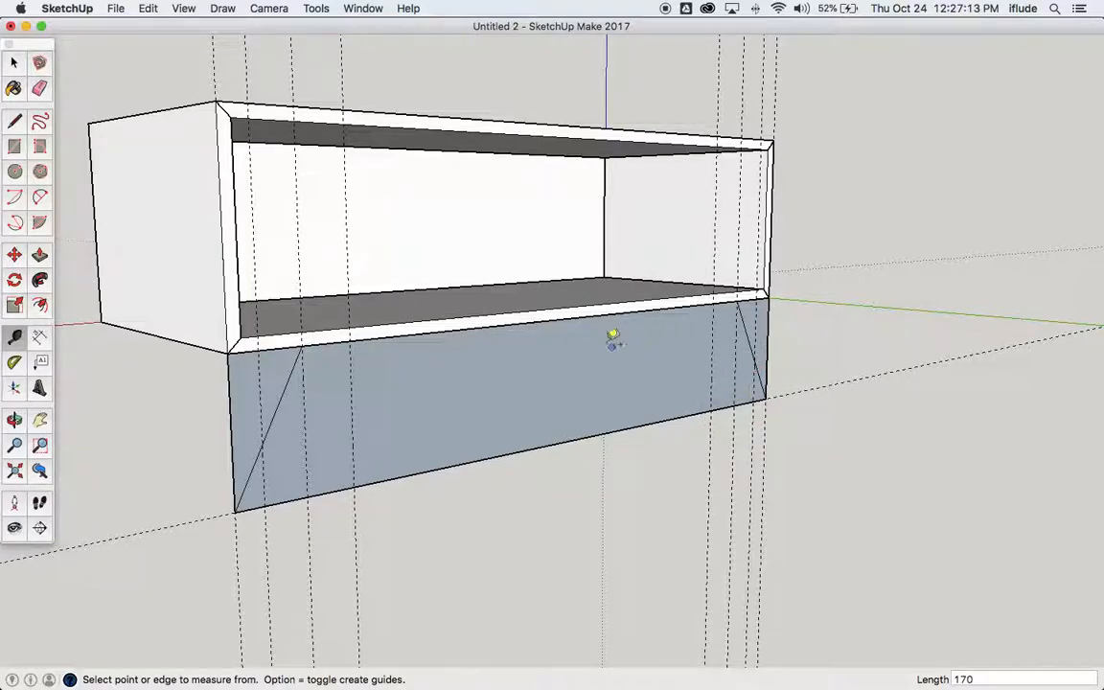
{"action": "left_click", "coordinate": [586, 315]}
{"action": "left_click", "coordinate": [584, 351]}
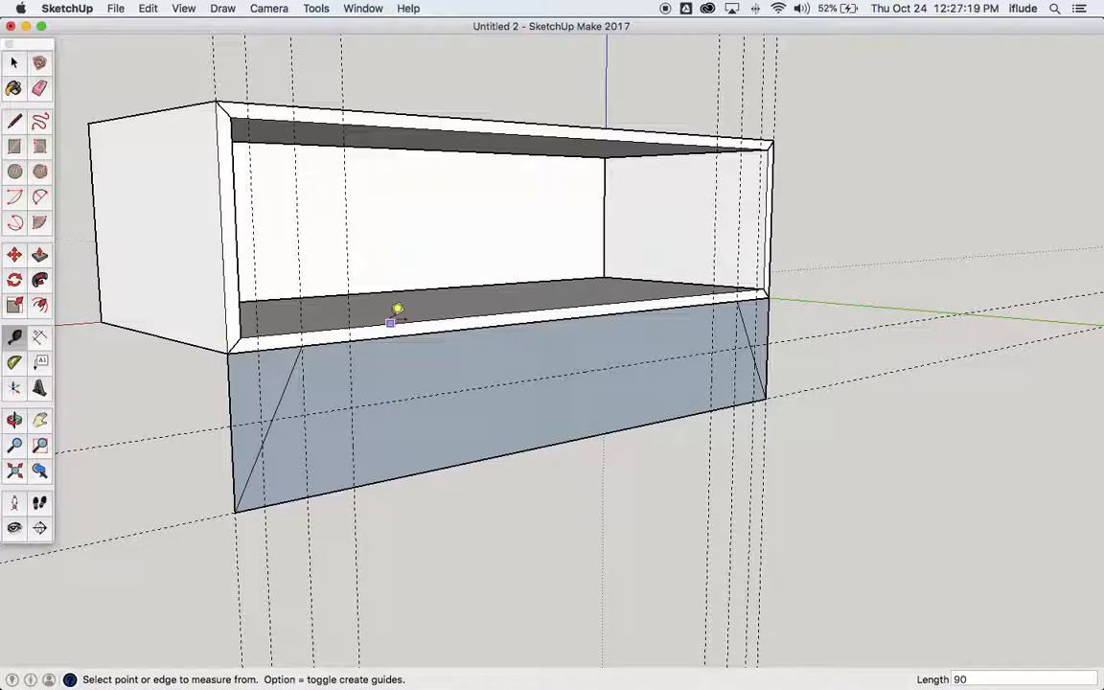
- Draw the inner leg outline from one 40 mm foot guide up to the 90 mm guide, across between the 170 mm guides and down to the opposite foot
{"action": "left_click", "coordinate": [14, 121]}
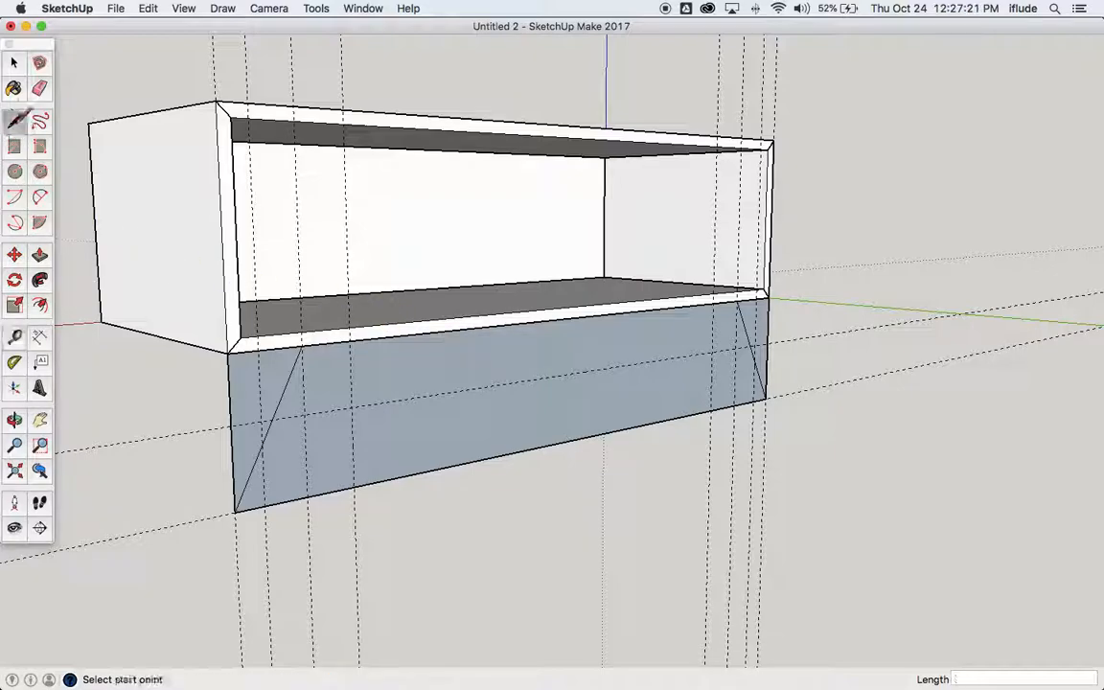
{"action": "left_click", "coordinate": [264, 504]}
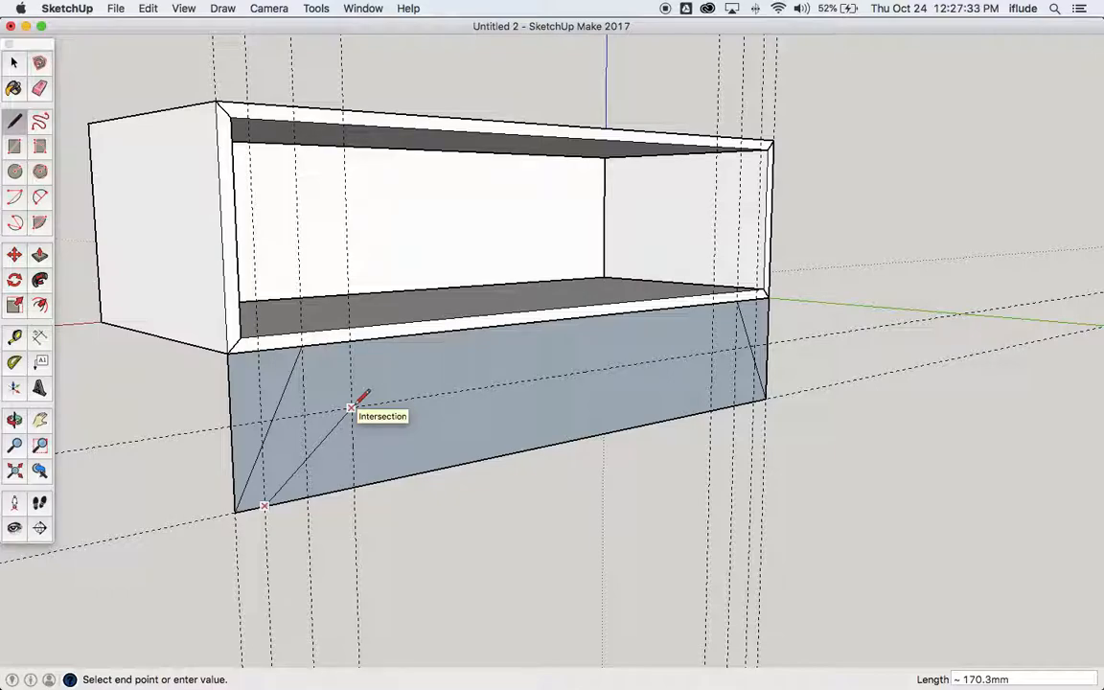
{"action": "left_click", "coordinate": [351, 408]}
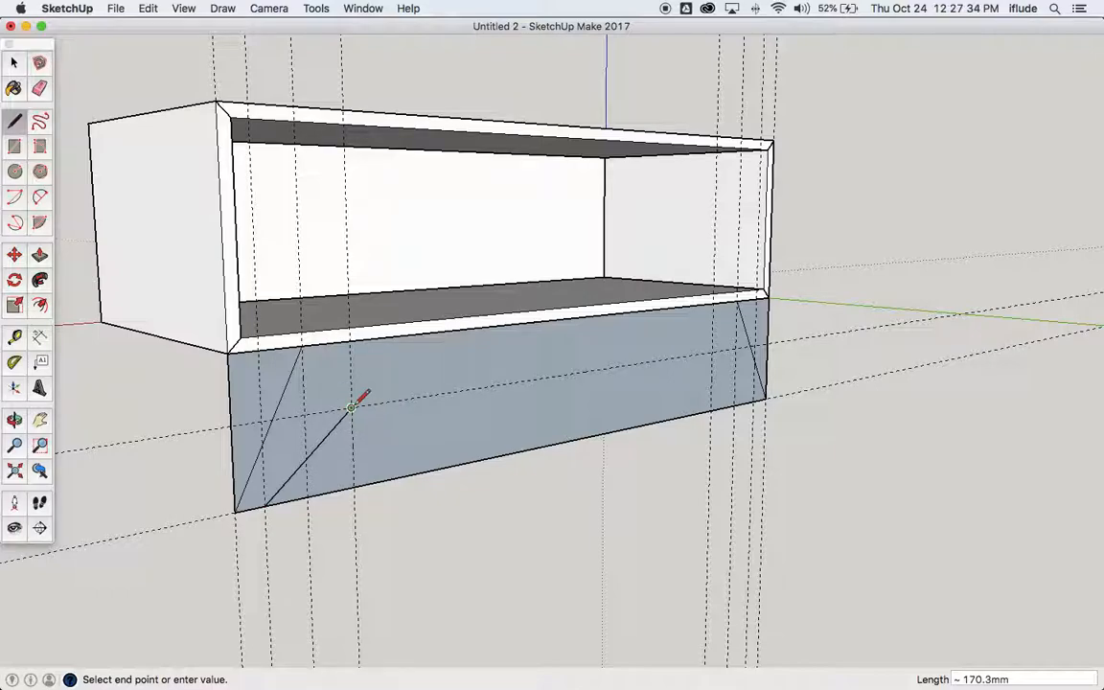
{"action": "left_click", "coordinate": [711, 352]}
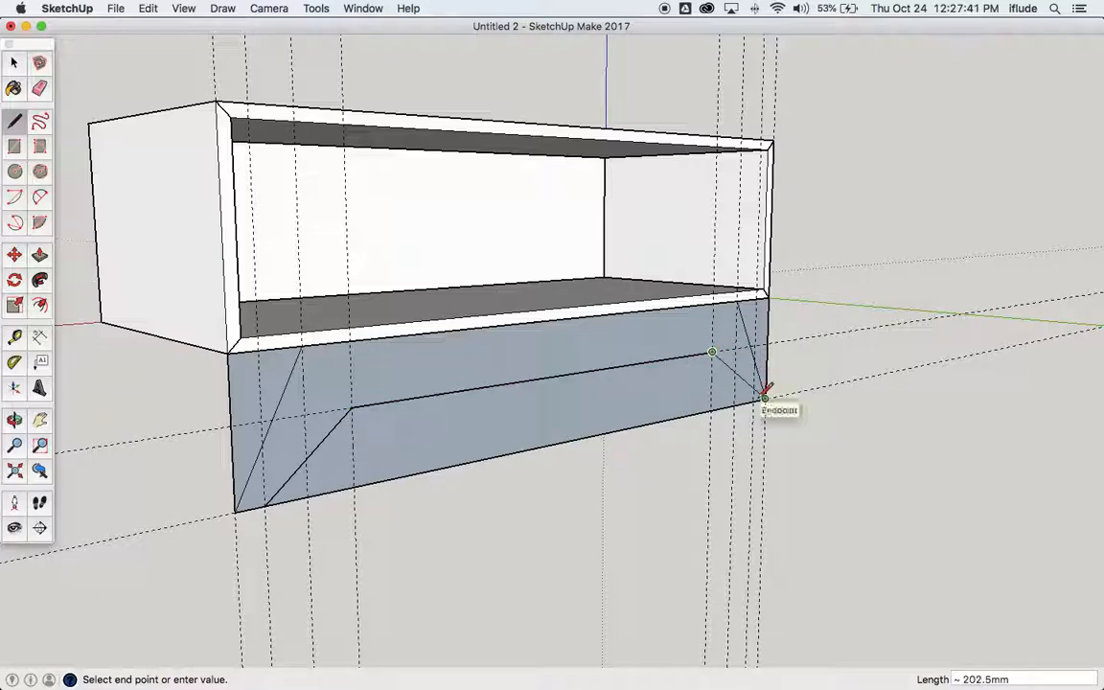
{"action": "scroll", "coordinate": [764, 388], "scroll_direction": "up", "scroll_amount": 3}
{"action": "scroll", "coordinate": [765, 391], "scroll_direction": "up", "scroll_amount": 3}
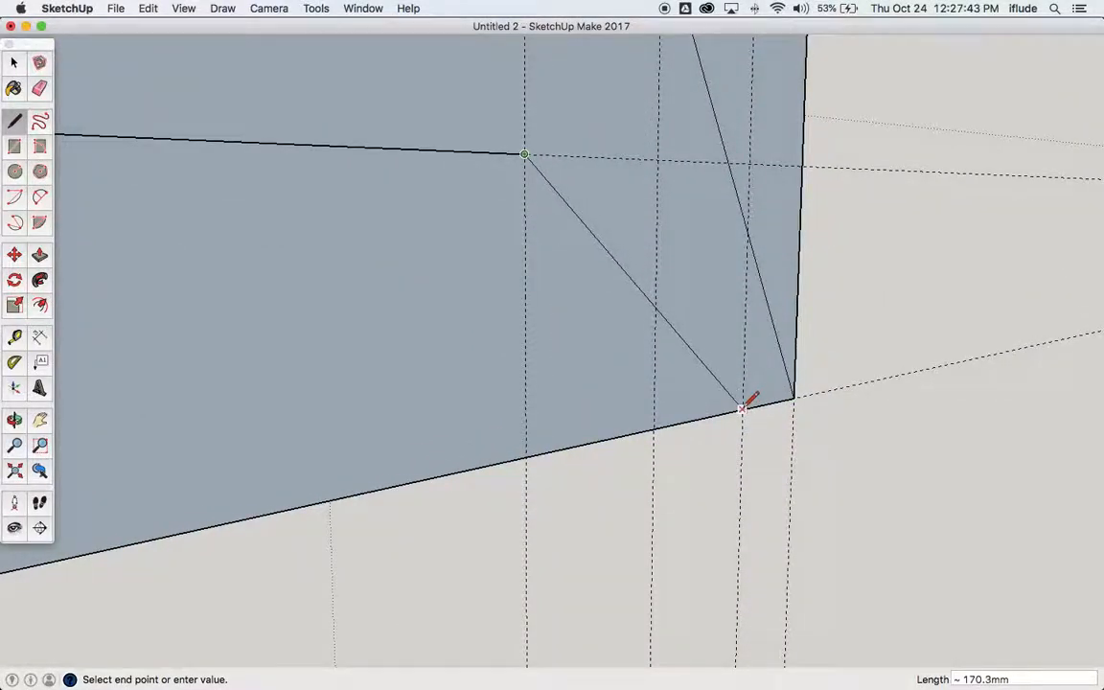
{"action": "left_click", "coordinate": [742, 408]}
{"action": "scroll", "coordinate": [746, 405], "scroll_direction": "down", "scroll_amount": 5}
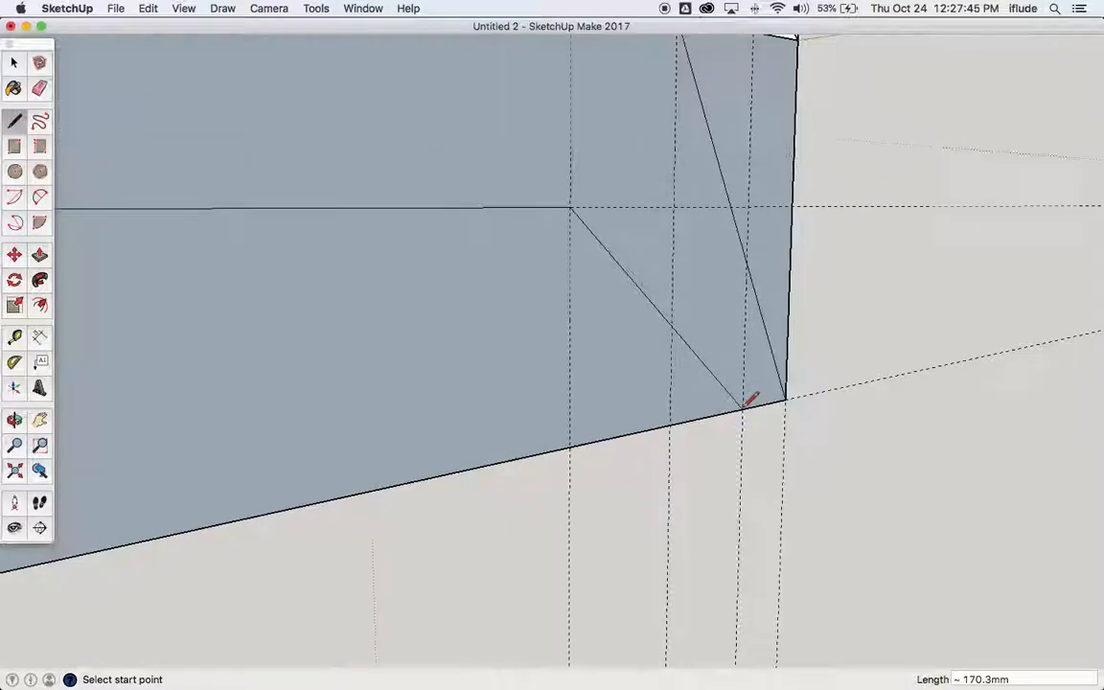
{"action": "scroll", "coordinate": [746, 405], "scroll_direction": "down", "scroll_amount": 5}
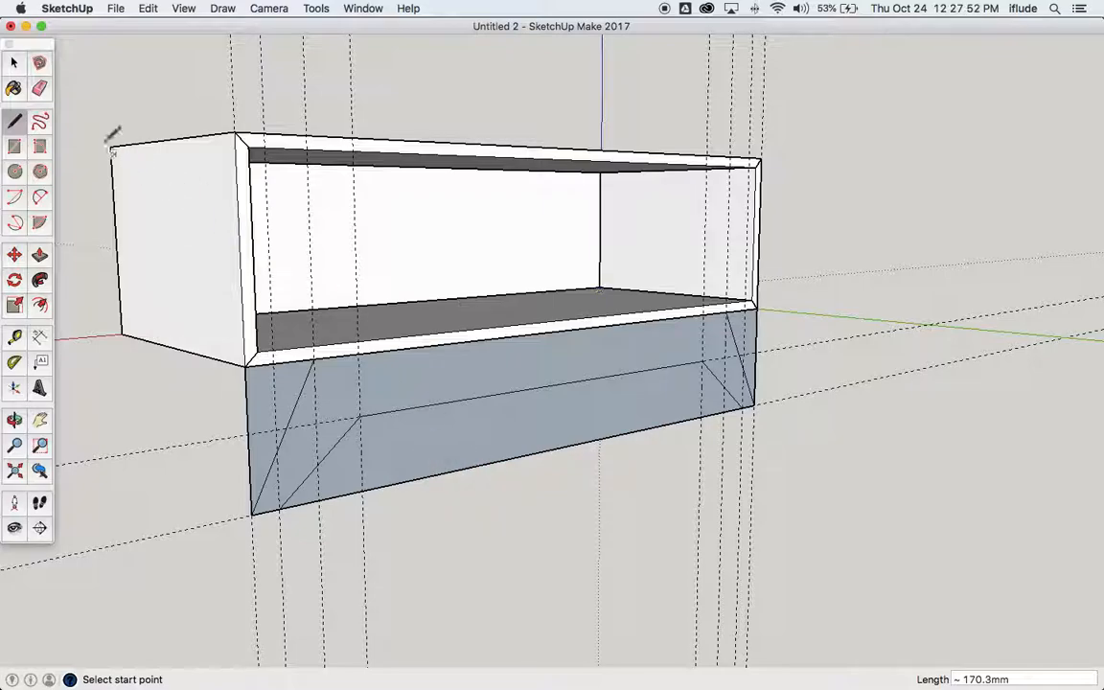
- Delete the waste face between the legs together with its bottom edge and the guide along it
{"action": "left_click", "coordinate": [14, 62]}
{"action": "left_click_drag", "start_coordinate": [540, 436], "coordinate": [499, 482]}
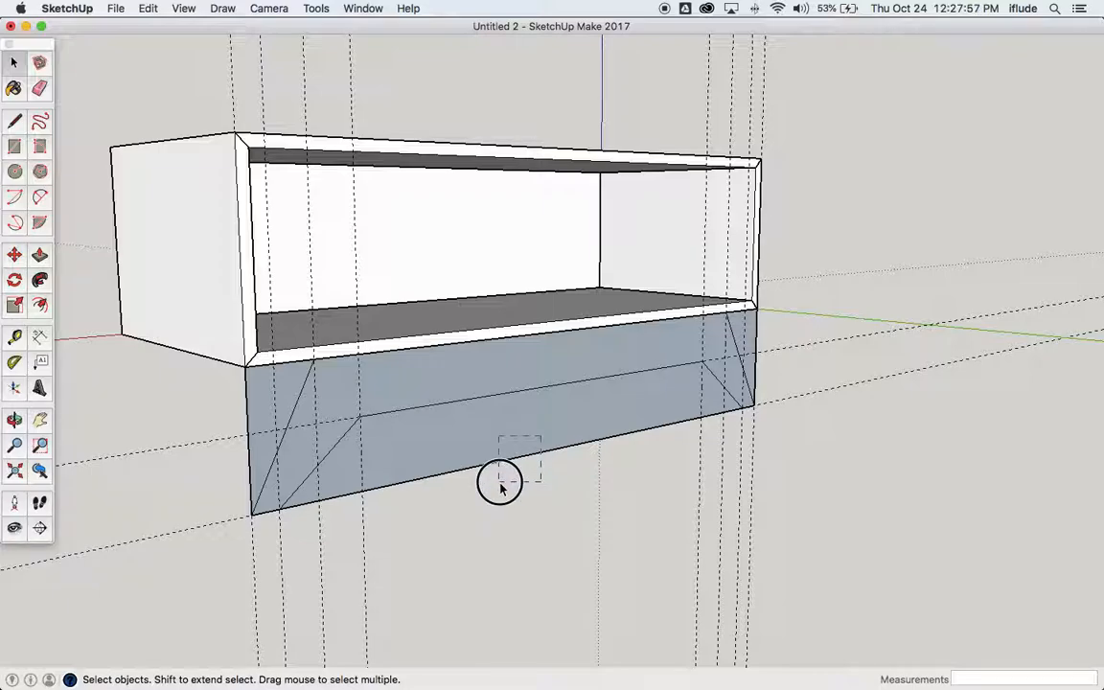
{"action": "double_click", "coordinate": [500, 485]}
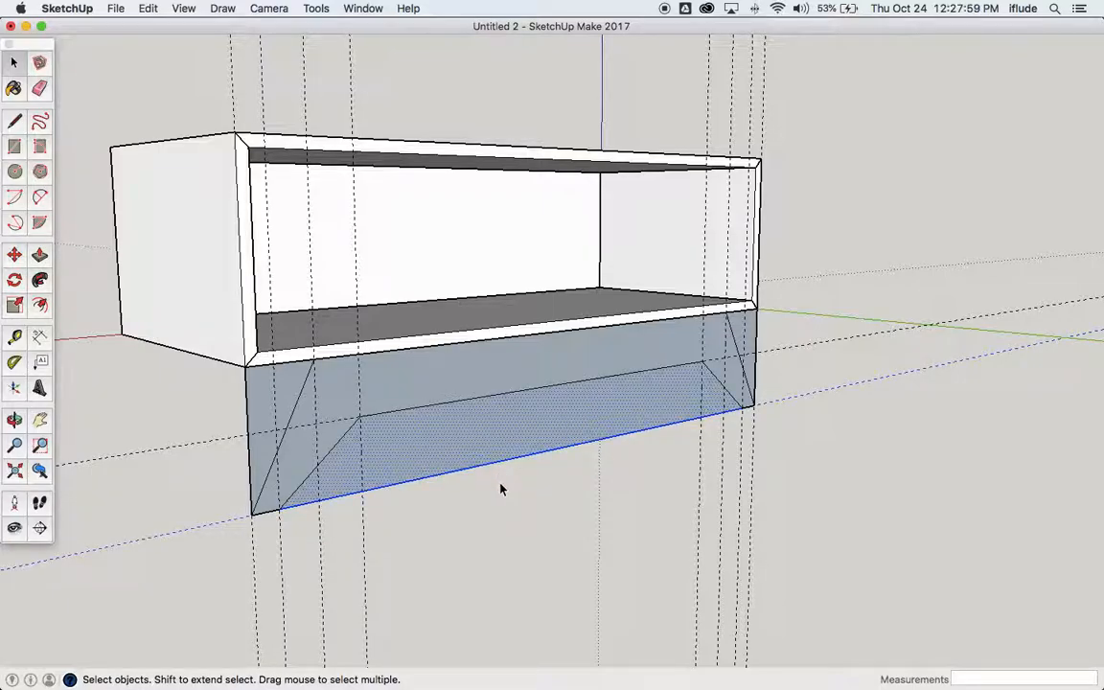
{"action": "key", "text": "Delete"}
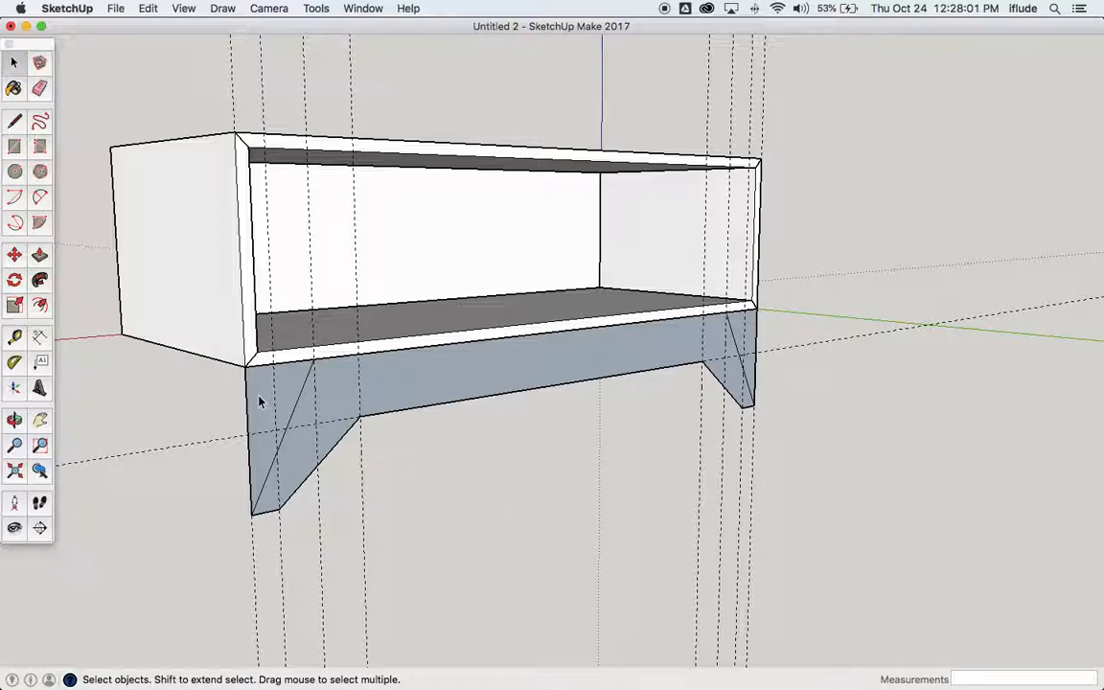
- Delete the waste triangles outside the two slanted legs, including their vertical outer edges
{"action": "left_click_drag", "start_coordinate": [257, 396], "coordinate": [232, 422]}
{"action": "left_click_drag", "start_coordinate": [232, 422], "coordinate": [232, 424]}
{"action": "key", "text": "Delete"}
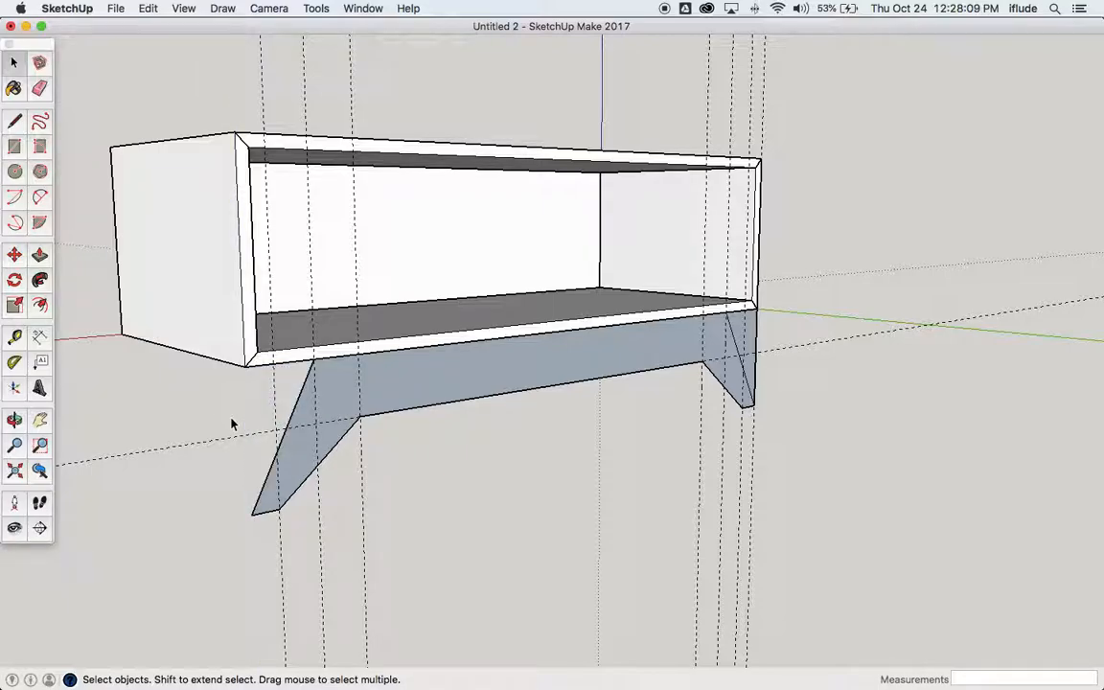
{"action": "scroll", "coordinate": [757, 334], "scroll_direction": "up", "scroll_amount": 4}
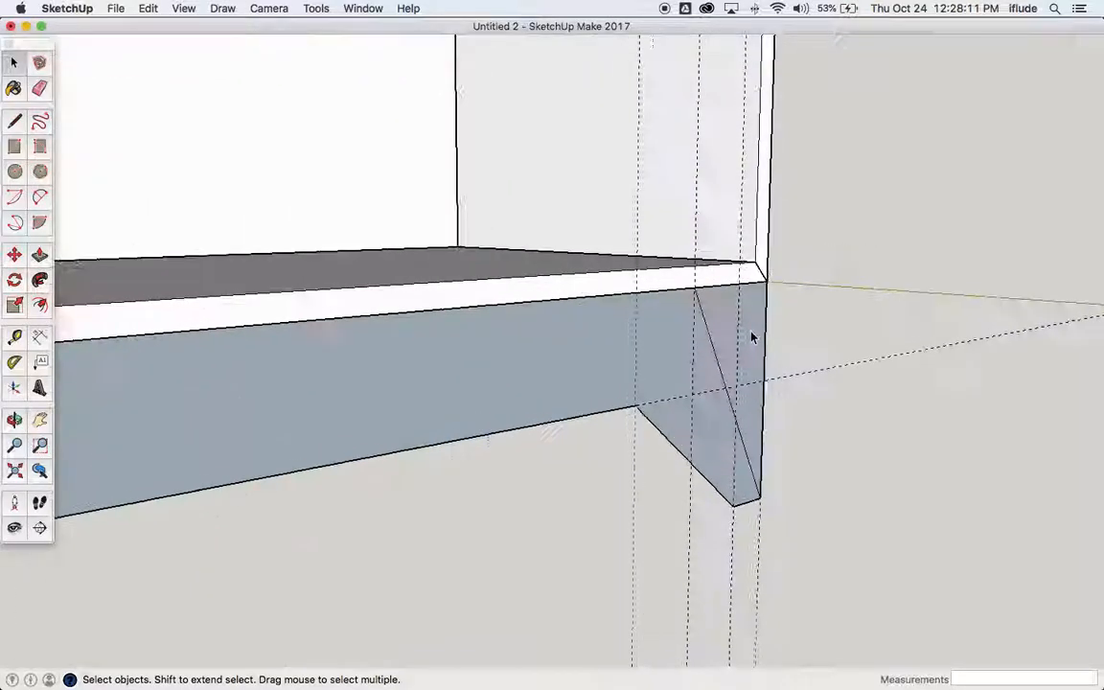
{"action": "left_click", "coordinate": [752, 347]}
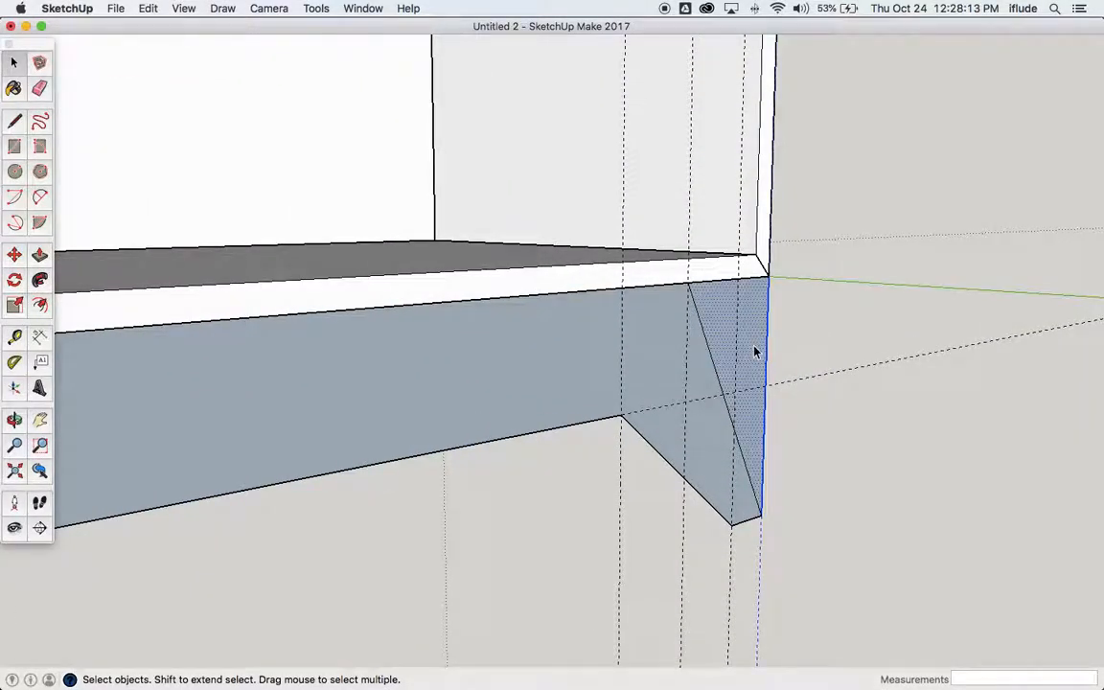
{"action": "key", "text": "Delete"}
{"action": "scroll", "coordinate": [755, 353], "scroll_direction": "down", "scroll_amount": 5}
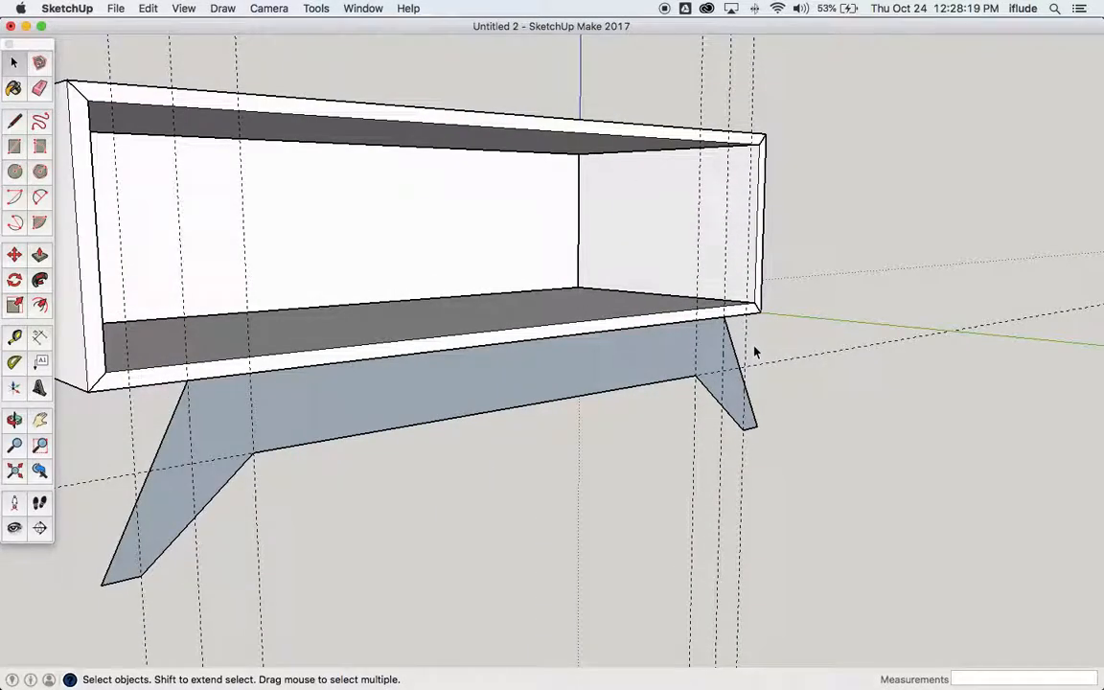
- Check the notch position, width and depth on the Part 4 drawing in Preview, then return to SketchUp
{"action": "key", "text": "super+Tab"}
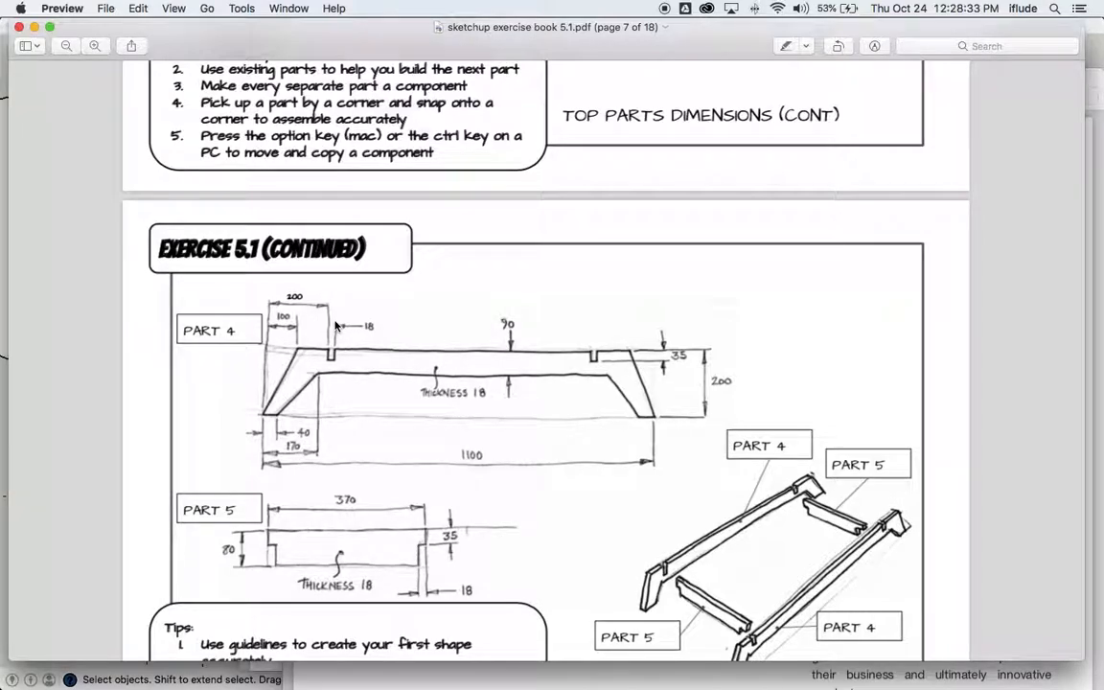
{"action": "key", "text": "super+Tab"}
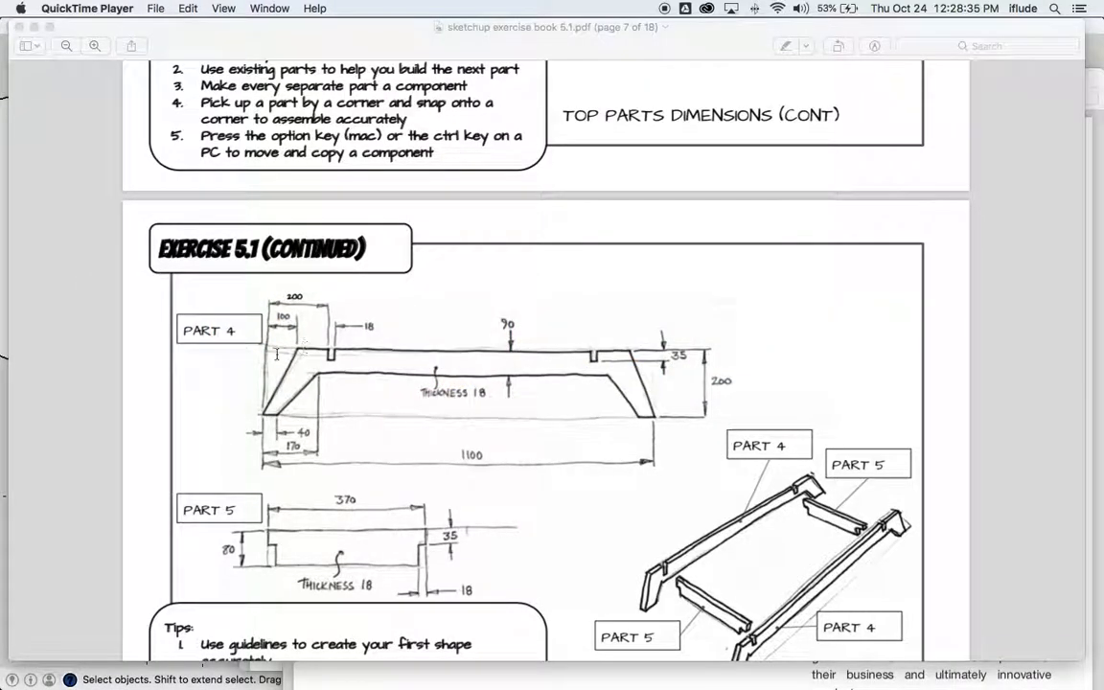
{"action": "key", "text": "super+Tab"}
{"action": "key", "text": "super+Tab"}
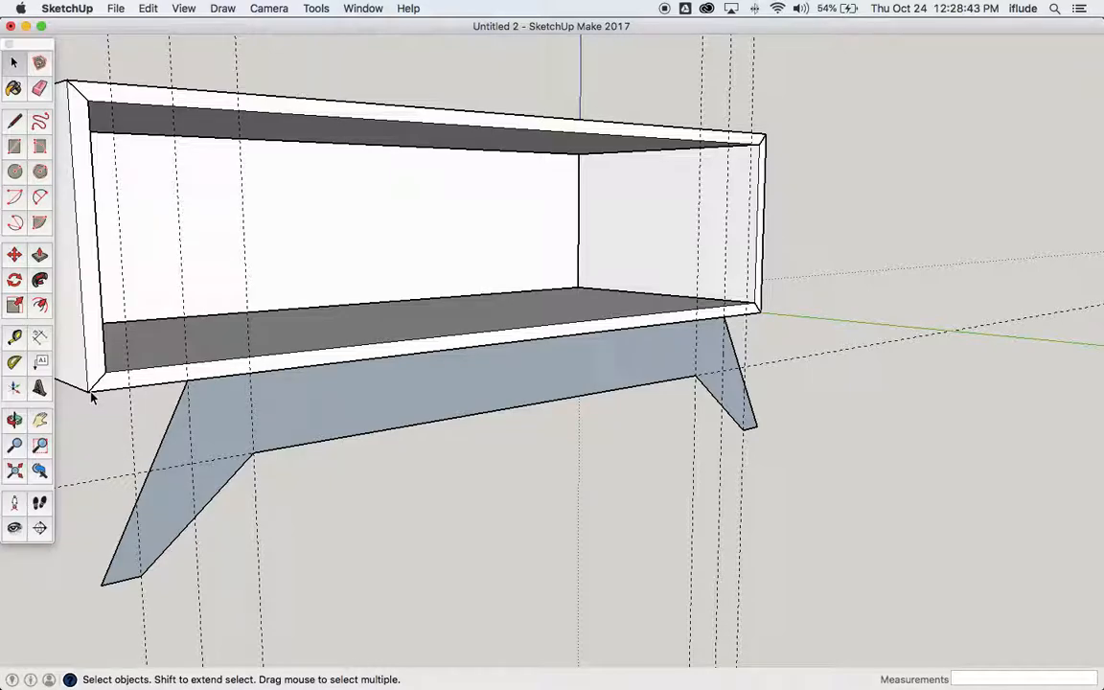
{"action": "scroll", "coordinate": [91, 397], "scroll_direction": "down", "scroll_amount": 3}
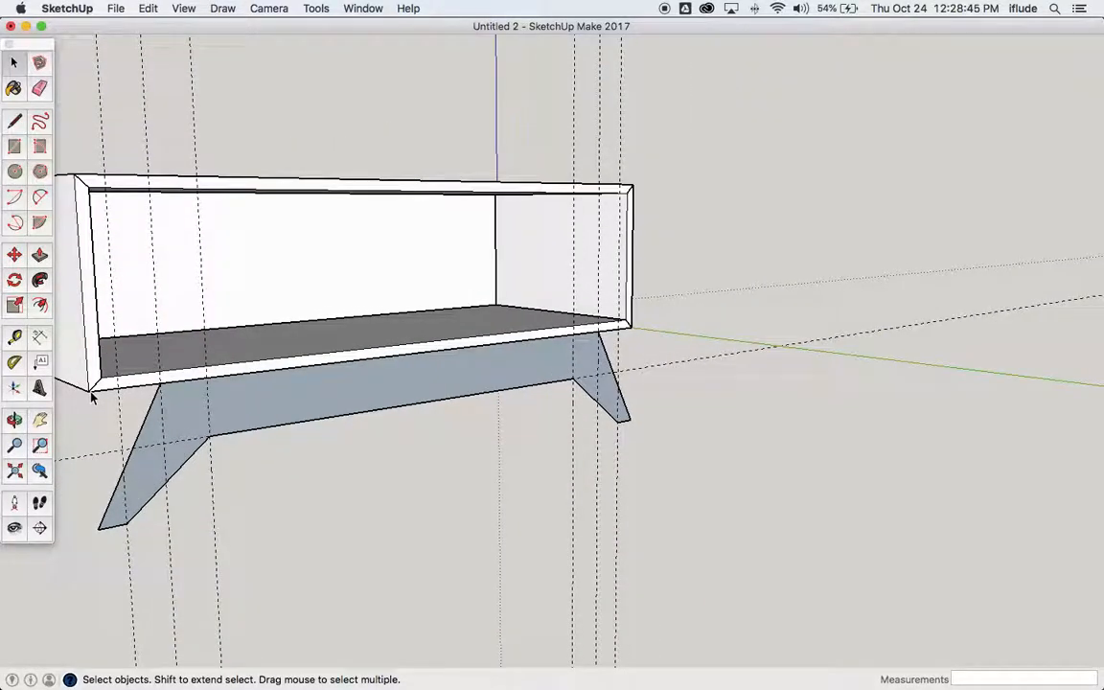
{"action": "scroll", "coordinate": [91, 397], "scroll_direction": "up", "scroll_amount": 3}
{"action": "key", "text": "super+Tab"}
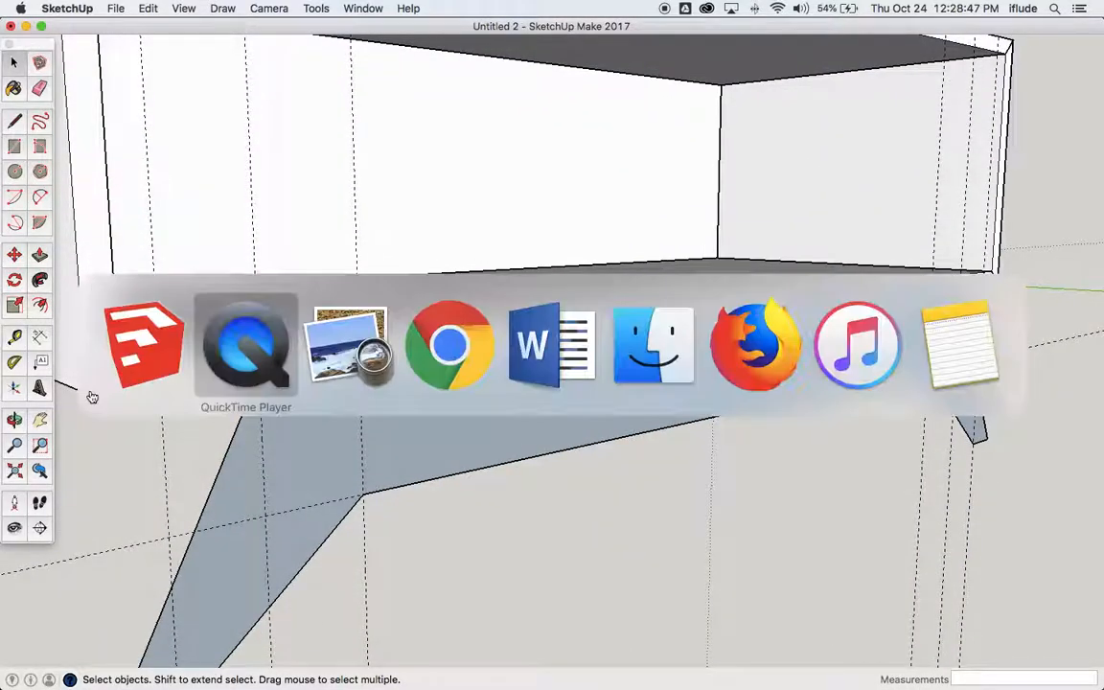
{"action": "key", "text": "super+Tab"}
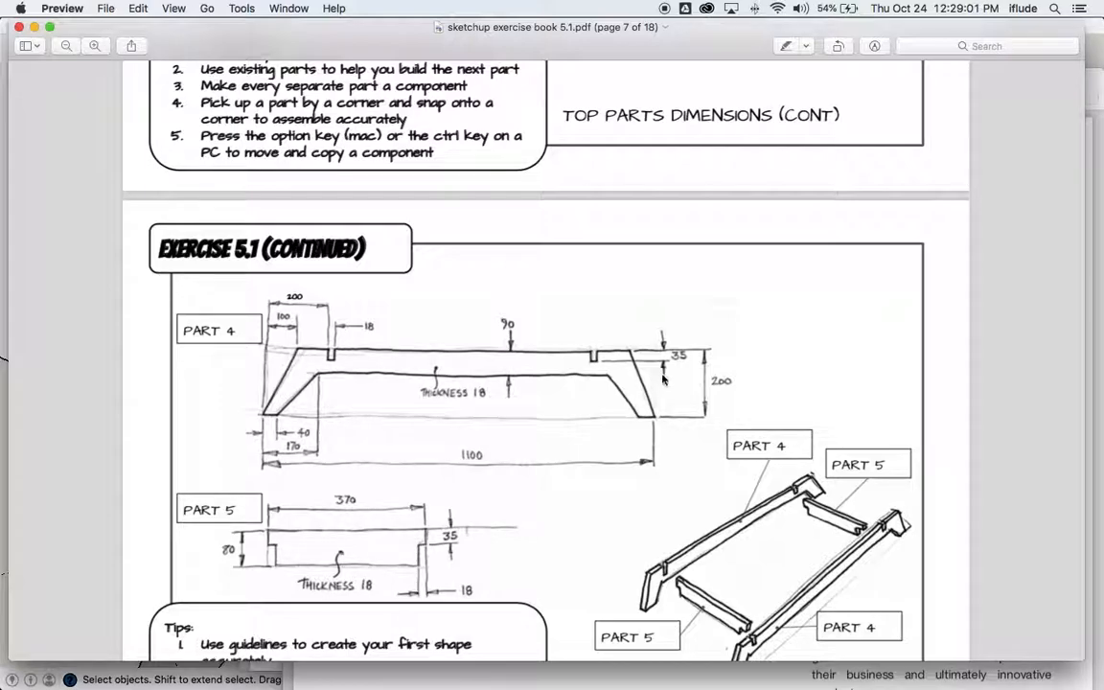
{"action": "key", "text": "super+Tab"}
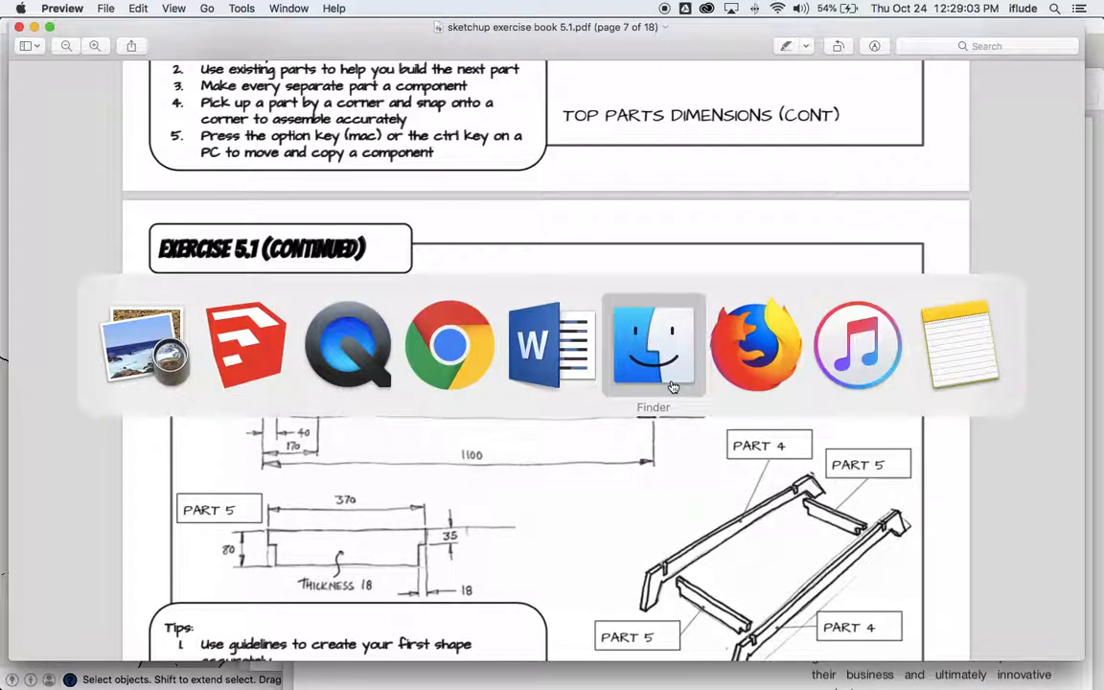
{"action": "left_click", "coordinate": [237, 359]}
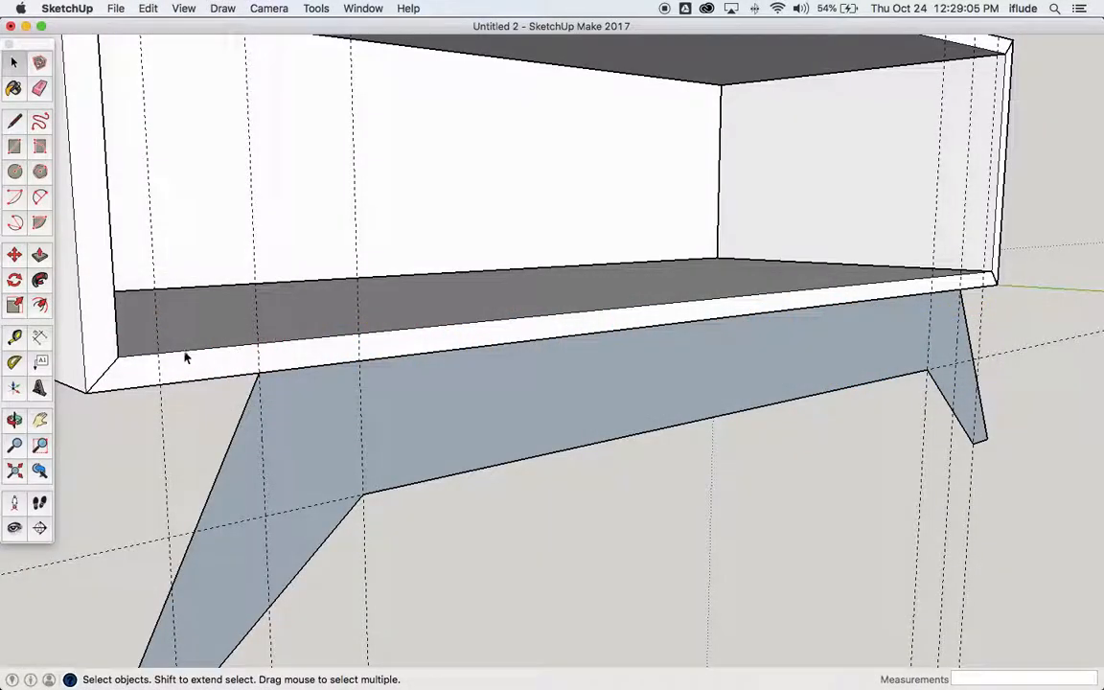
- Place a vertical guide 200 mm in from the cabinet's left outer edge and a second one 18 mm further inward
{"action": "left_click", "coordinate": [15, 335]}
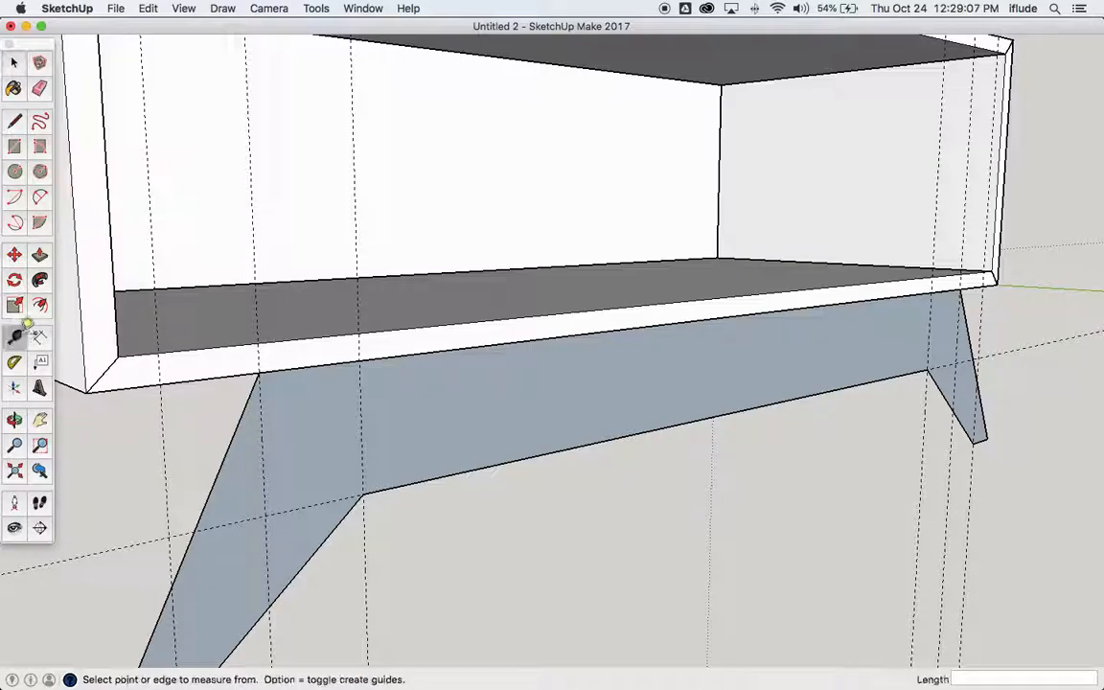
{"action": "left_click", "coordinate": [82, 338]}
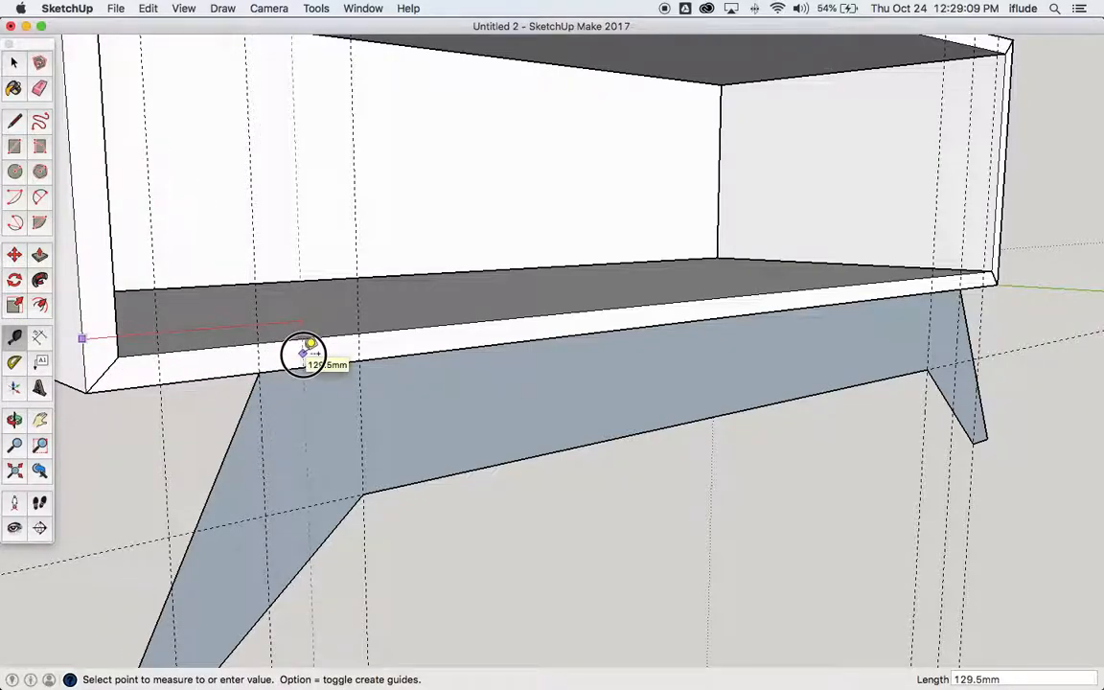
{"action": "left_click", "coordinate": [302, 353]}
{"action": "type", "text": "200"}
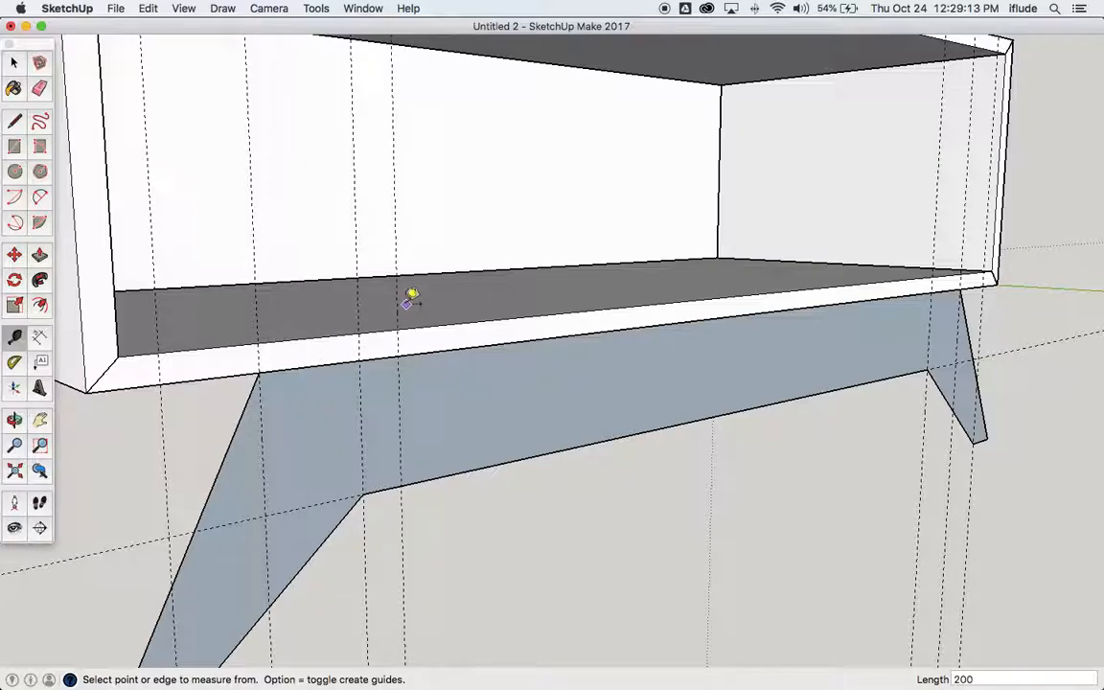
{"action": "left_click", "coordinate": [398, 380]}
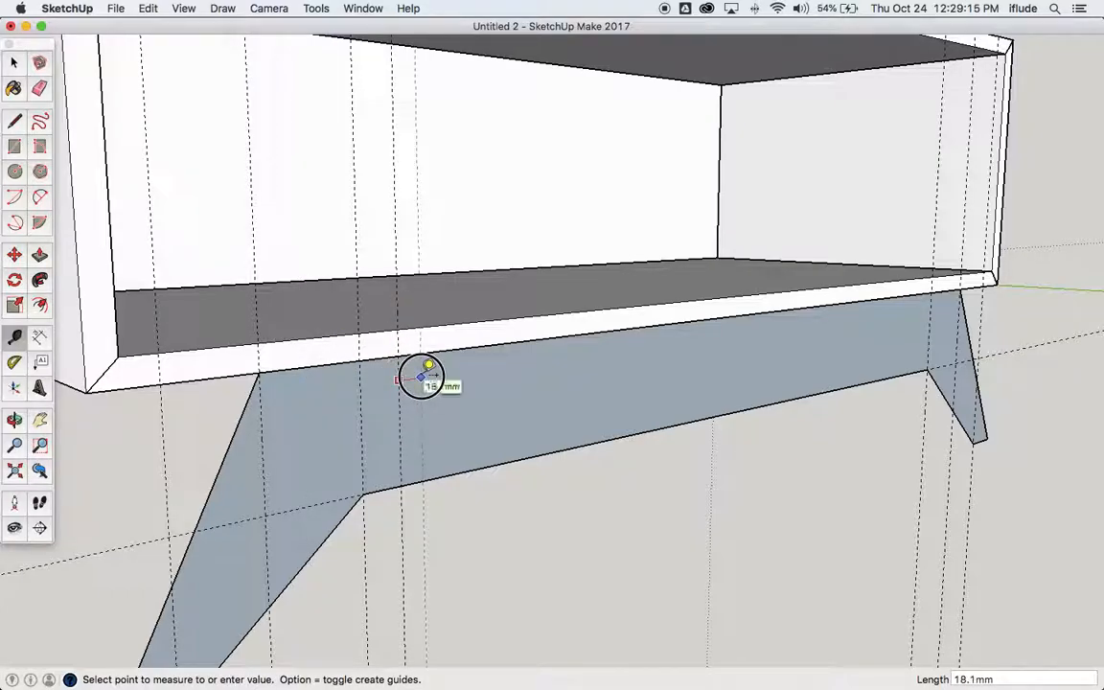
{"action": "type", "text": "1"}
{"action": "key", "text": "Return"}
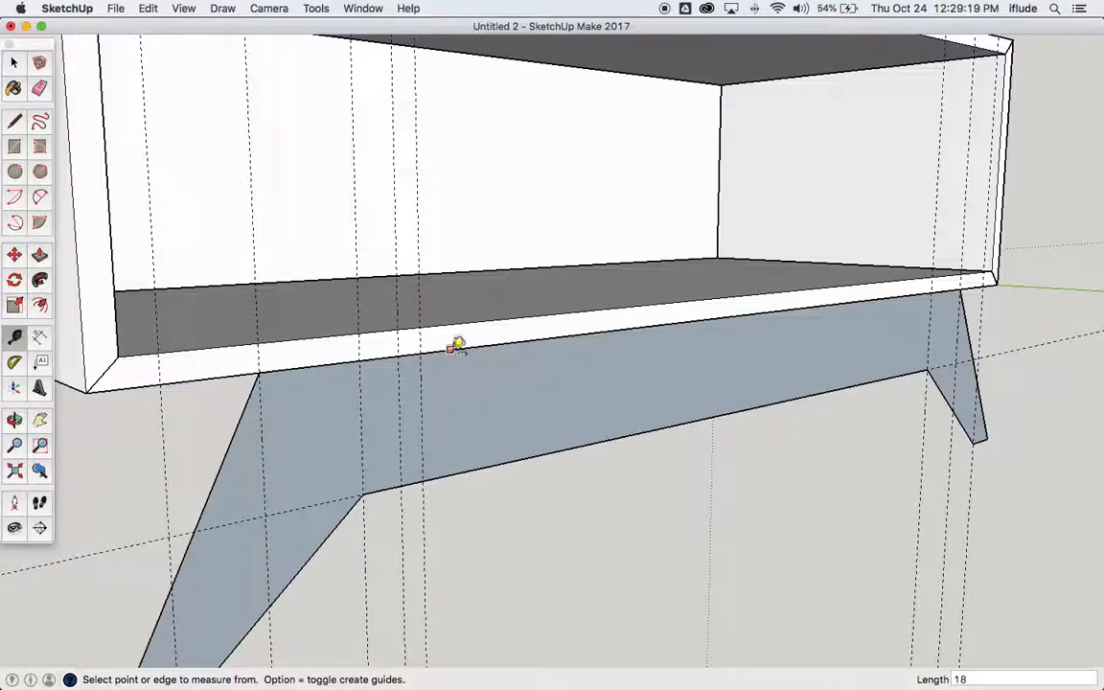
- Place a guide 35 mm below the rail's top edge for the notch depth
{"action": "left_click", "coordinate": [449, 349]}
{"action": "left_click", "coordinate": [456, 384]}
{"action": "type", "text": "3"}
{"action": "key", "text": "Return"}
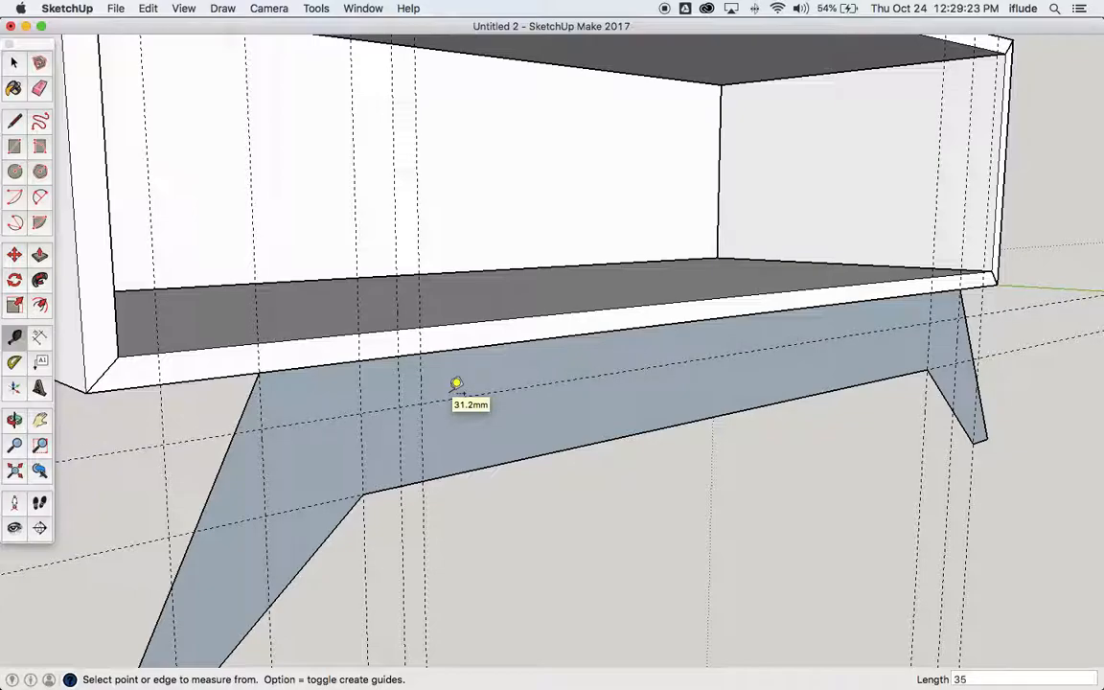
- Place a vertical guide 200 mm in from the cabinet's right outer edge and a second one 18 mm further inward
{"action": "left_click", "coordinate": [1010, 222]}
{"action": "left_click", "coordinate": [892, 293]}
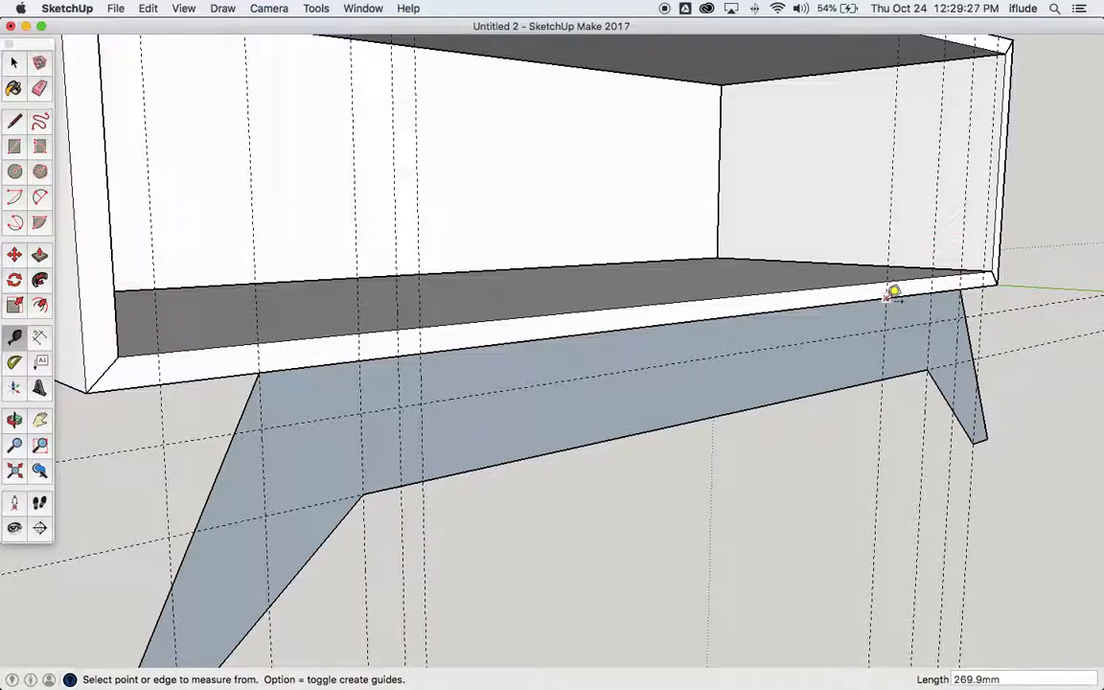
{"action": "type", "text": "200"}
{"action": "key", "text": "Return"}
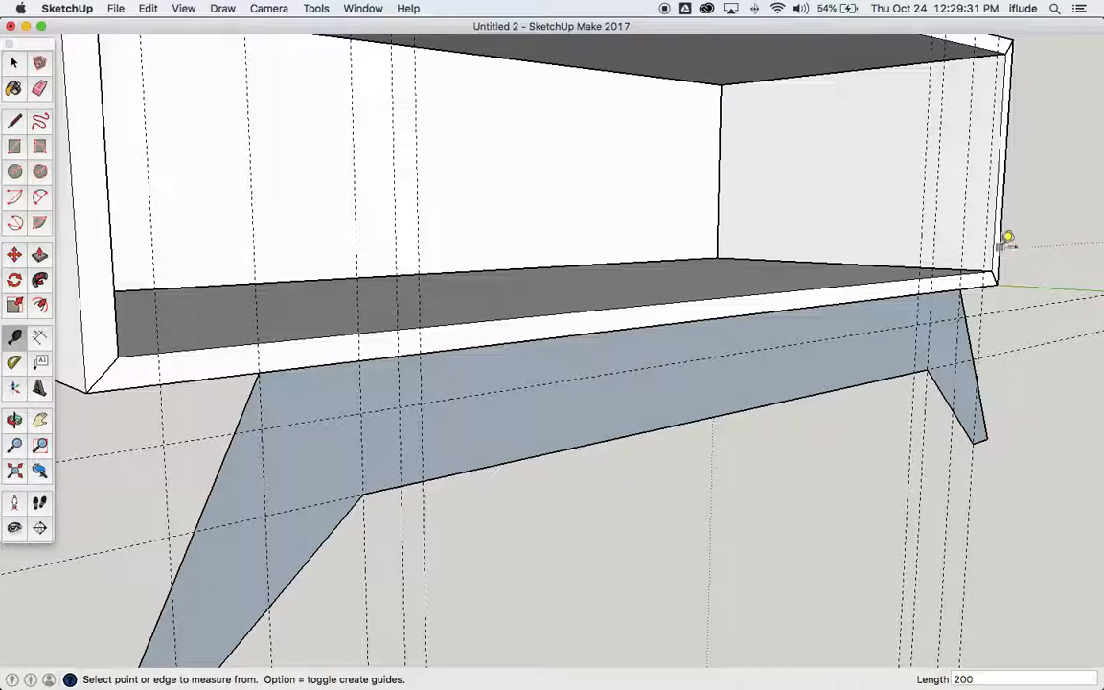
{"action": "left_click", "coordinate": [912, 246]}
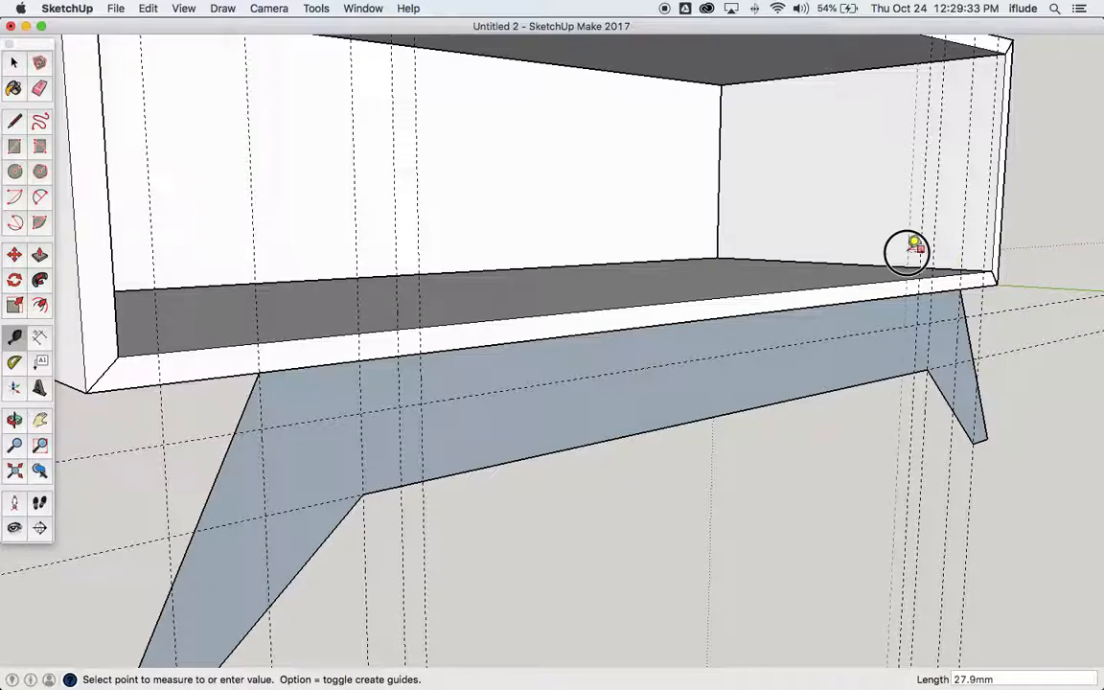
{"action": "left_click", "coordinate": [908, 242]}
{"action": "type", "text": "18"}
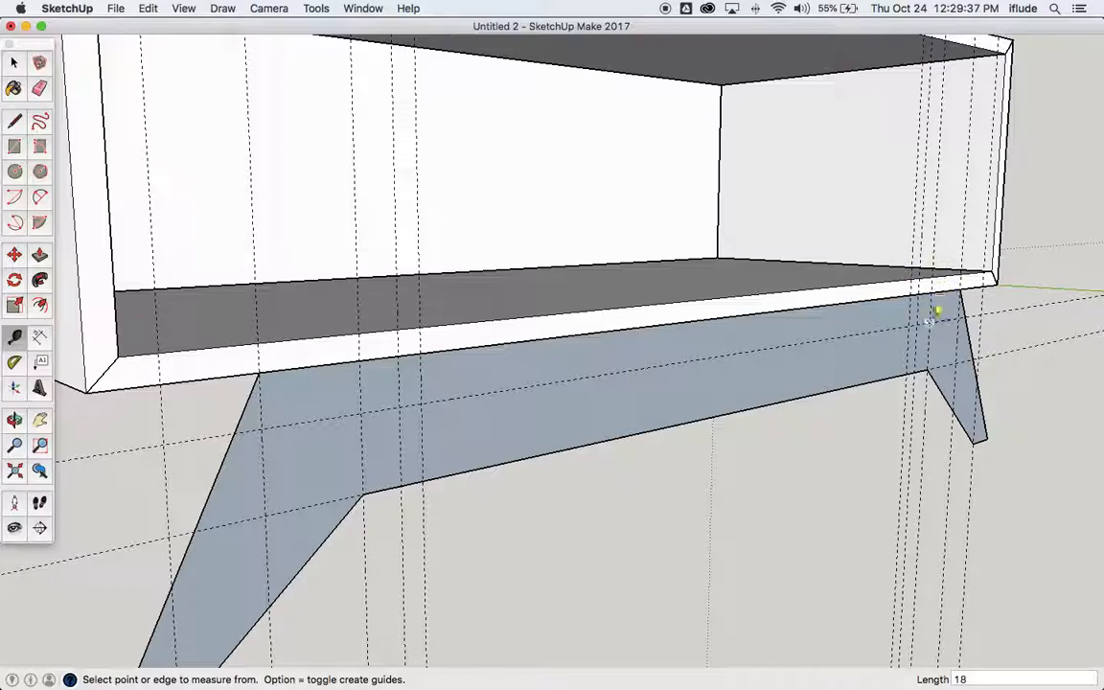
- Draw the left notch outline on the rail face along the guides, 18 mm wide and 35 mm deep from the top edge
{"action": "scroll", "coordinate": [925, 311], "scroll_direction": "up", "scroll_amount": 5}
{"action": "scroll", "coordinate": [910, 314], "scroll_direction": "down", "scroll_amount": 6}
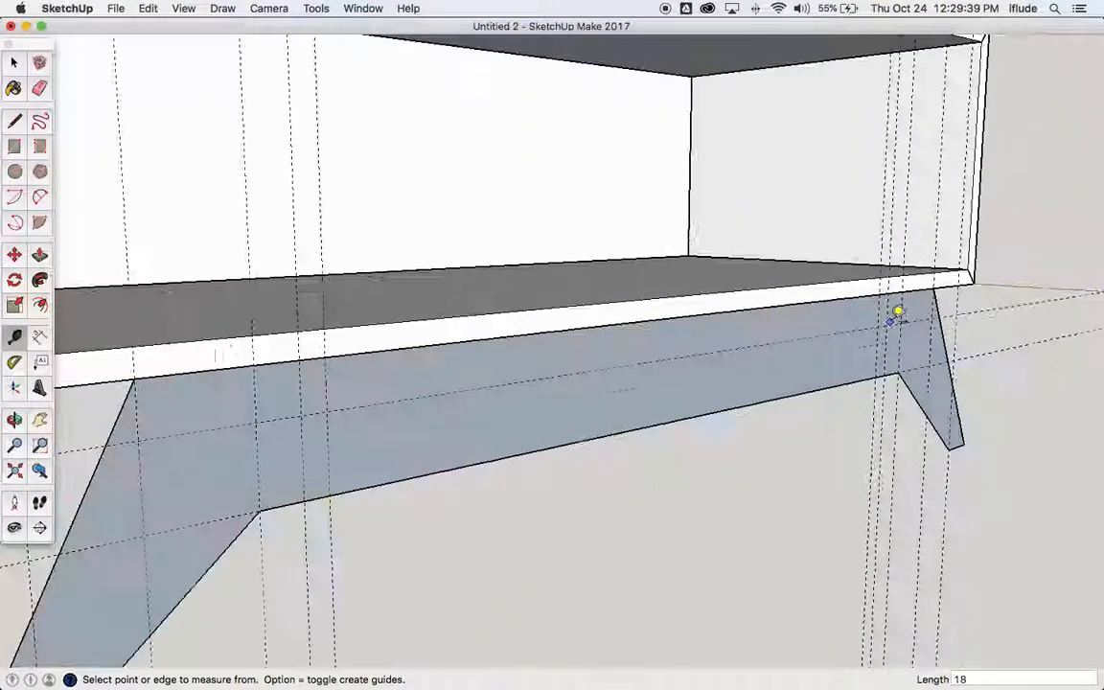
{"action": "left_click", "coordinate": [14, 121]}
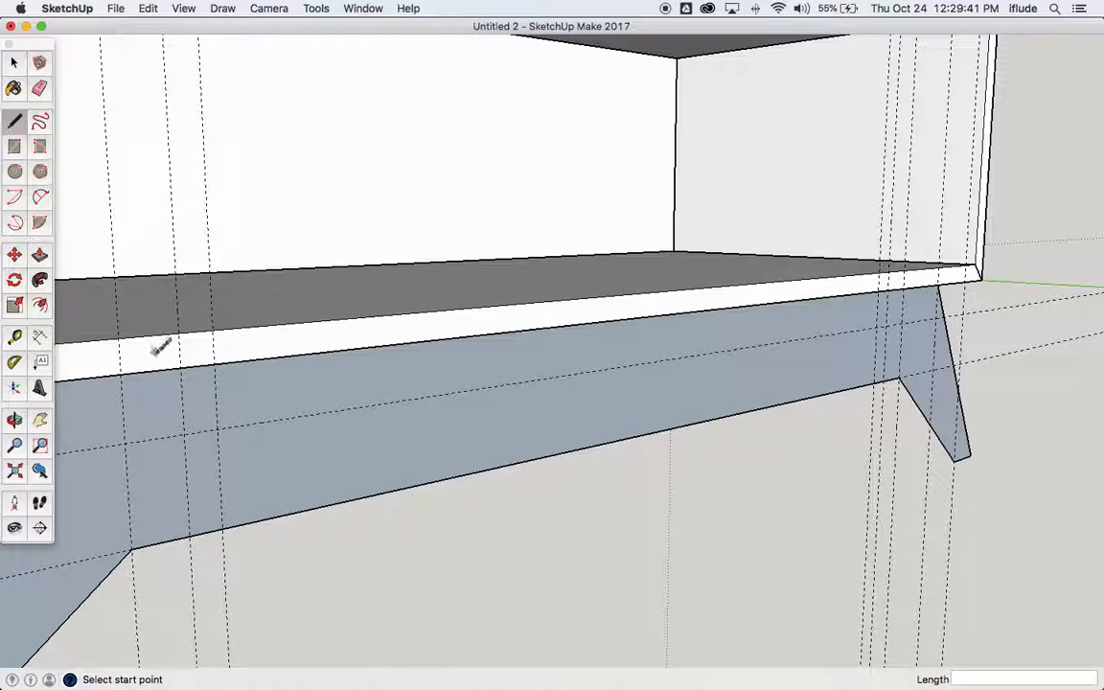
{"action": "left_click", "coordinate": [180, 368]}
{"action": "left_click", "coordinate": [183, 435]}
{"action": "left_click", "coordinate": [217, 429]}
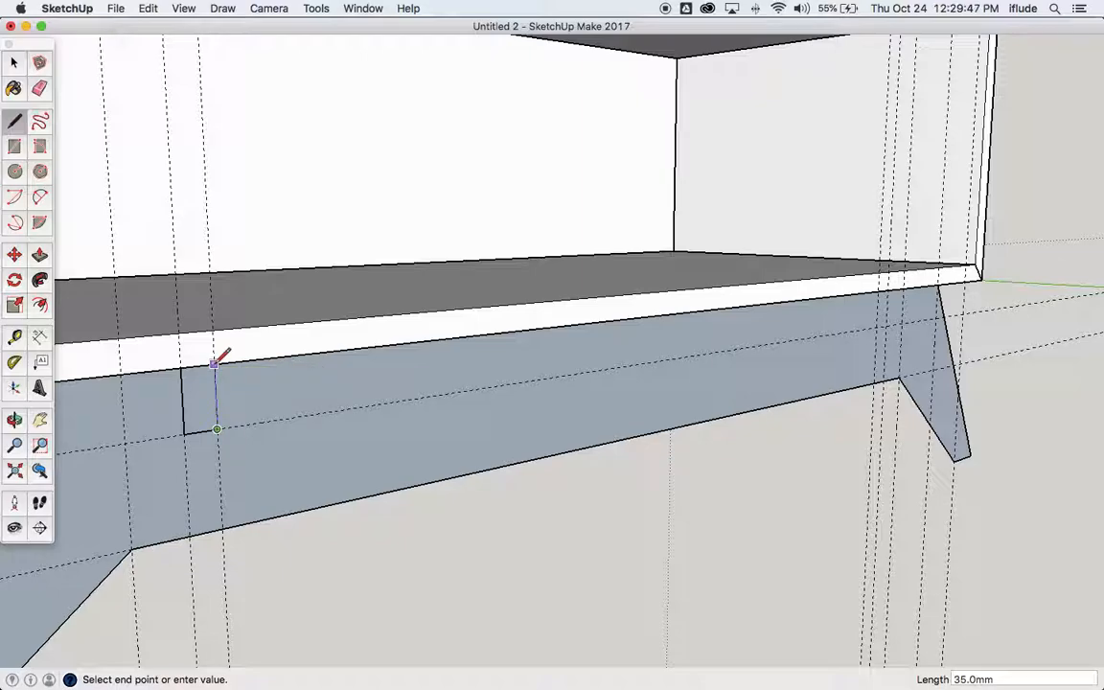
{"action": "scroll", "coordinate": [218, 357], "scroll_direction": "up", "scroll_amount": 5}
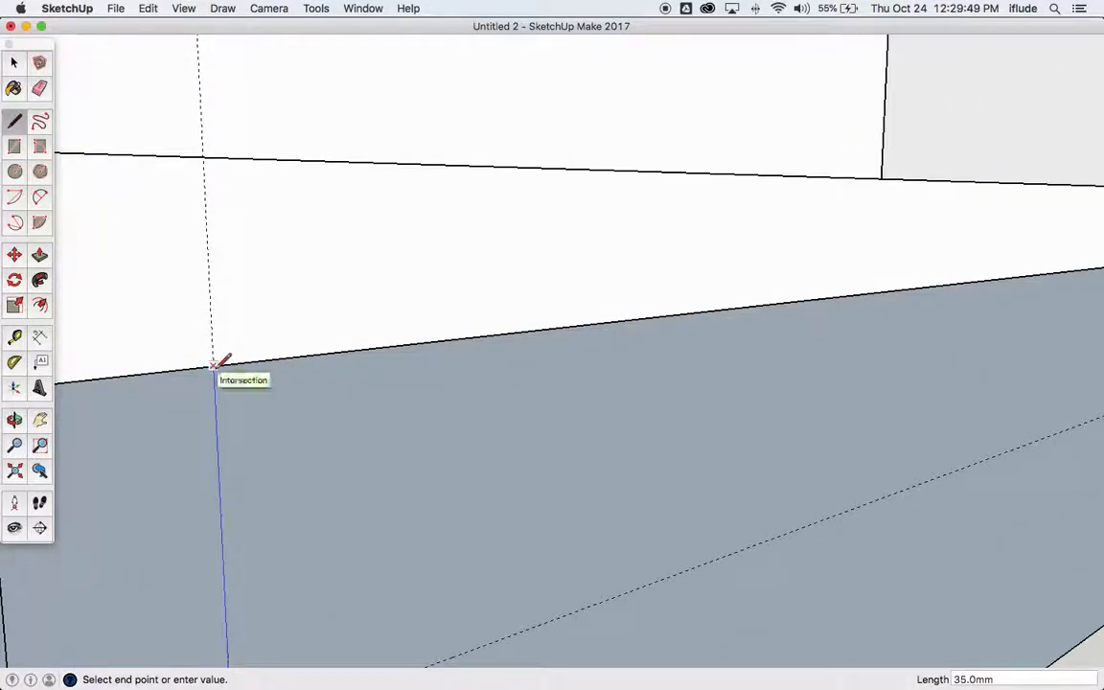
{"action": "left_click", "coordinate": [213, 364]}
- Draw the right notch outline on the rail face along the guides, 18 mm wide and 35 mm deep from the top edge
{"action": "scroll", "coordinate": [214, 365], "scroll_direction": "down", "scroll_amount": 2}
{"action": "scroll", "coordinate": [221, 363], "scroll_direction": "down", "scroll_amount": 4}
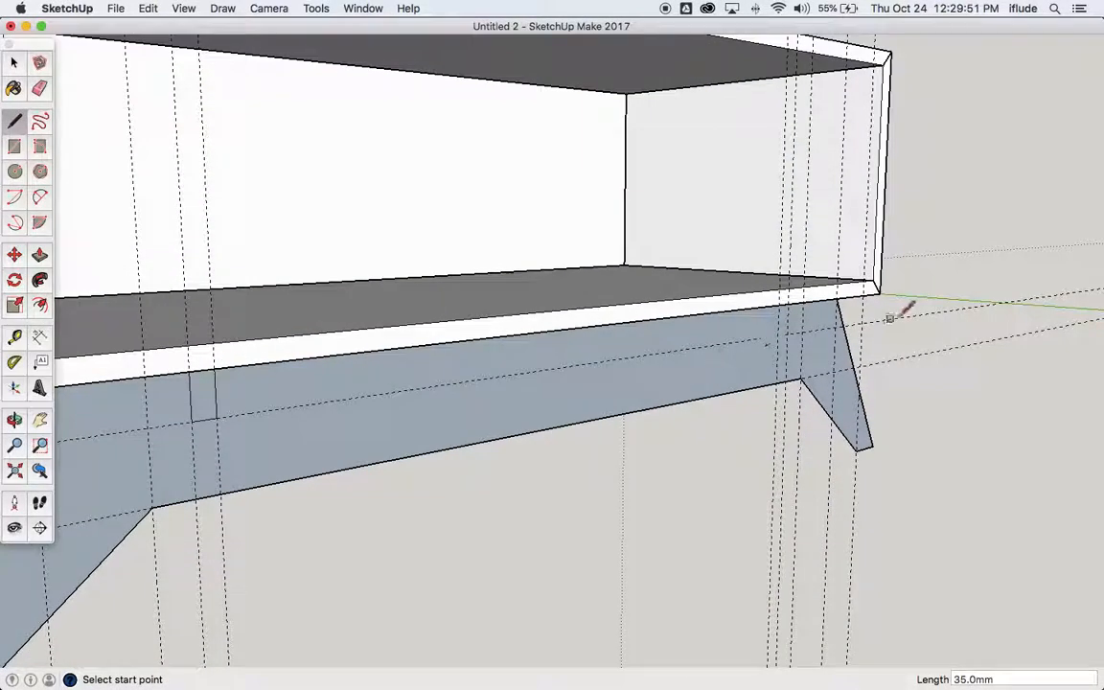
{"action": "scroll", "coordinate": [806, 315], "scroll_direction": "up", "scroll_amount": 5}
{"action": "scroll", "coordinate": [806, 315], "scroll_direction": "up", "scroll_amount": 1}
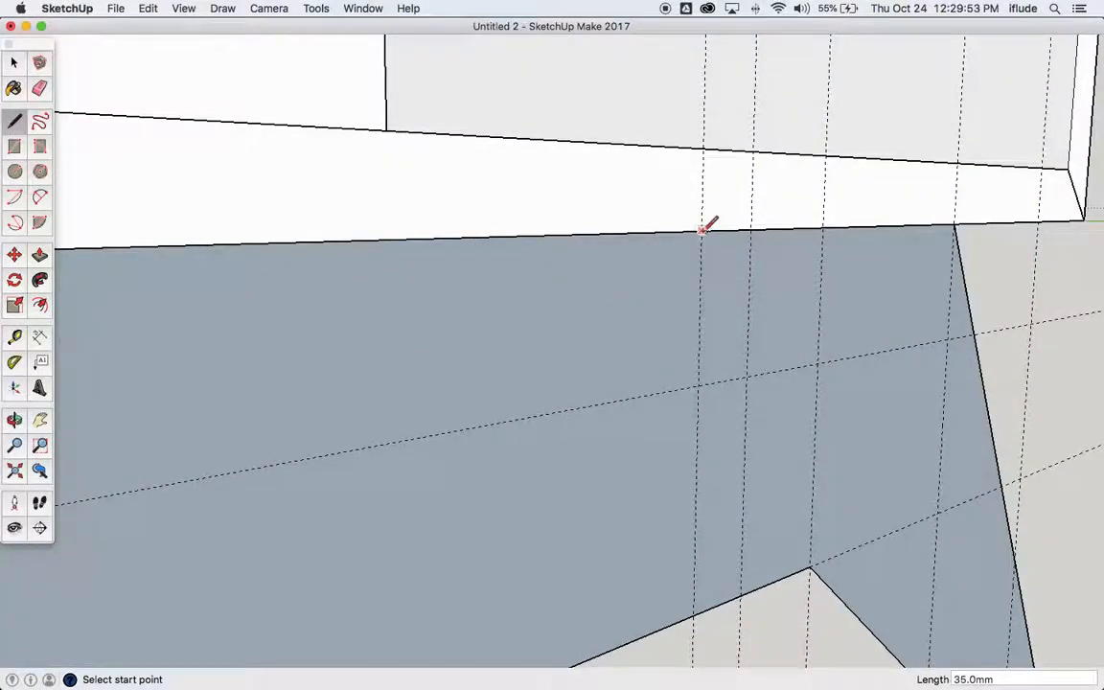
{"action": "left_click", "coordinate": [701, 231]}
{"action": "left_click", "coordinate": [699, 386]}
{"action": "left_click", "coordinate": [746, 375]}
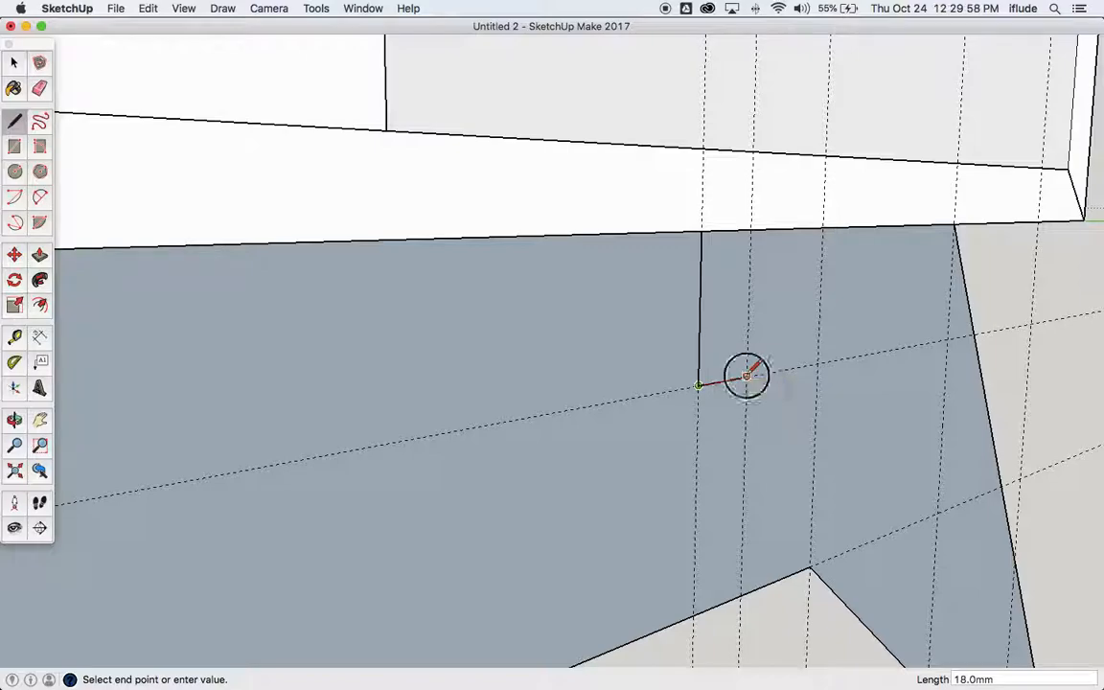
{"action": "left_click", "coordinate": [750, 230]}
{"action": "scroll", "coordinate": [446, 256], "scroll_direction": "down", "scroll_amount": 3}
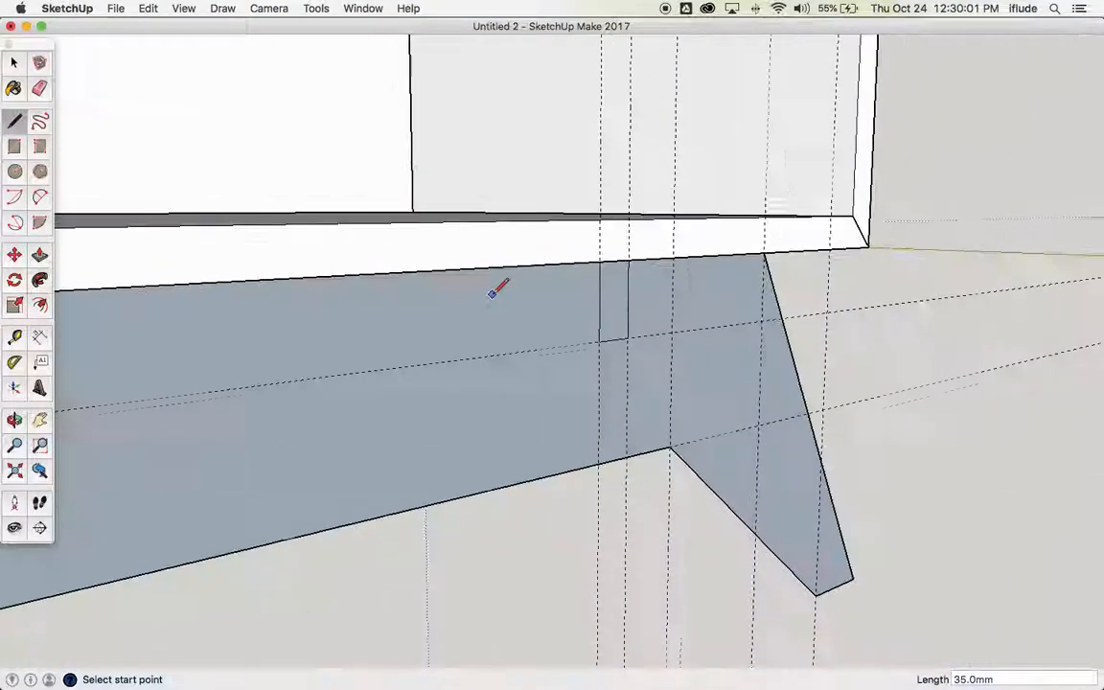
- Delete the face inside the right notch outline without affecting the cabinet or the rest of the rail
{"action": "left_click", "coordinate": [14, 62]}
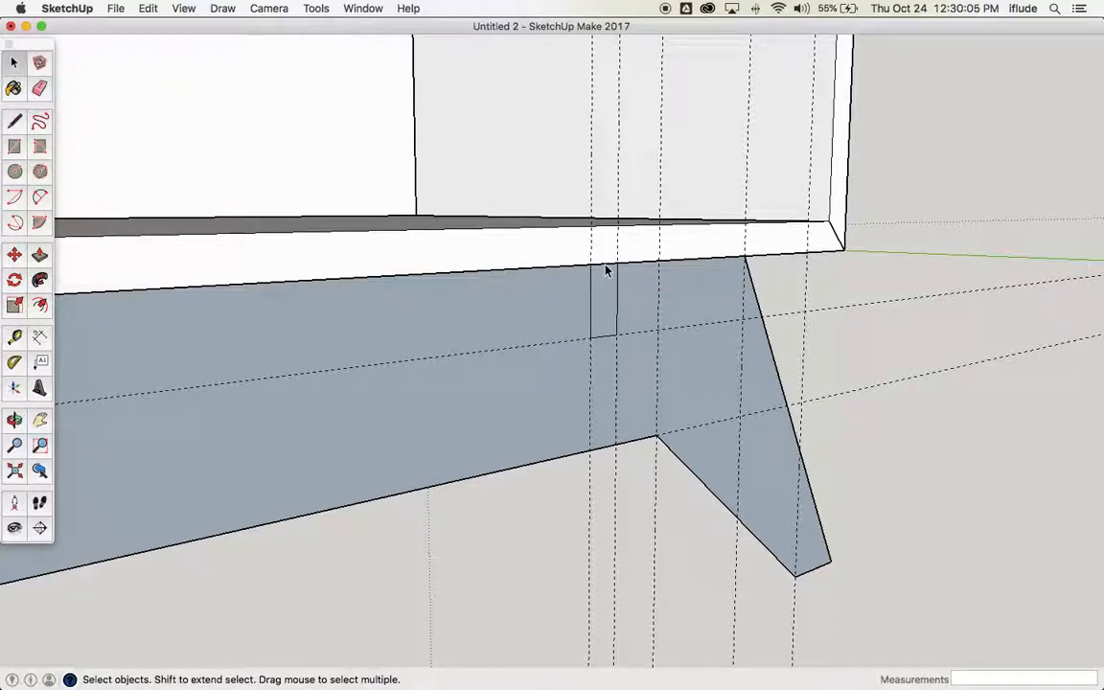
{"action": "scroll", "coordinate": [605, 274], "scroll_direction": "up", "scroll_amount": 2}
{"action": "scroll", "coordinate": [608, 272], "scroll_direction": "up", "scroll_amount": 2}
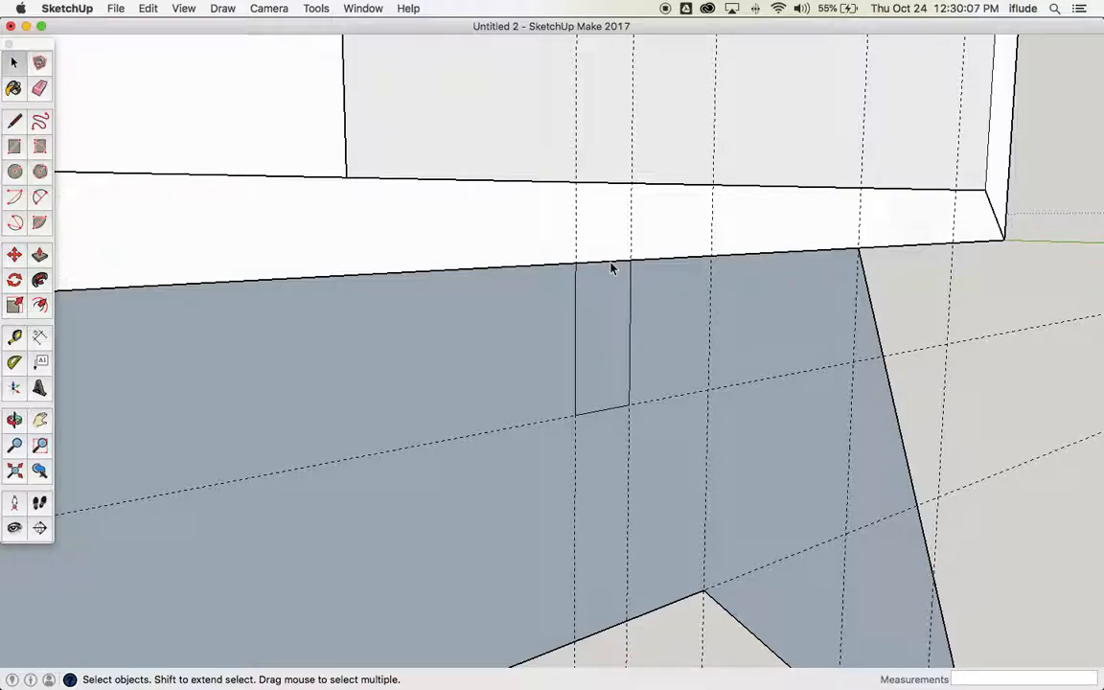
{"action": "double_click", "coordinate": [604, 276]}
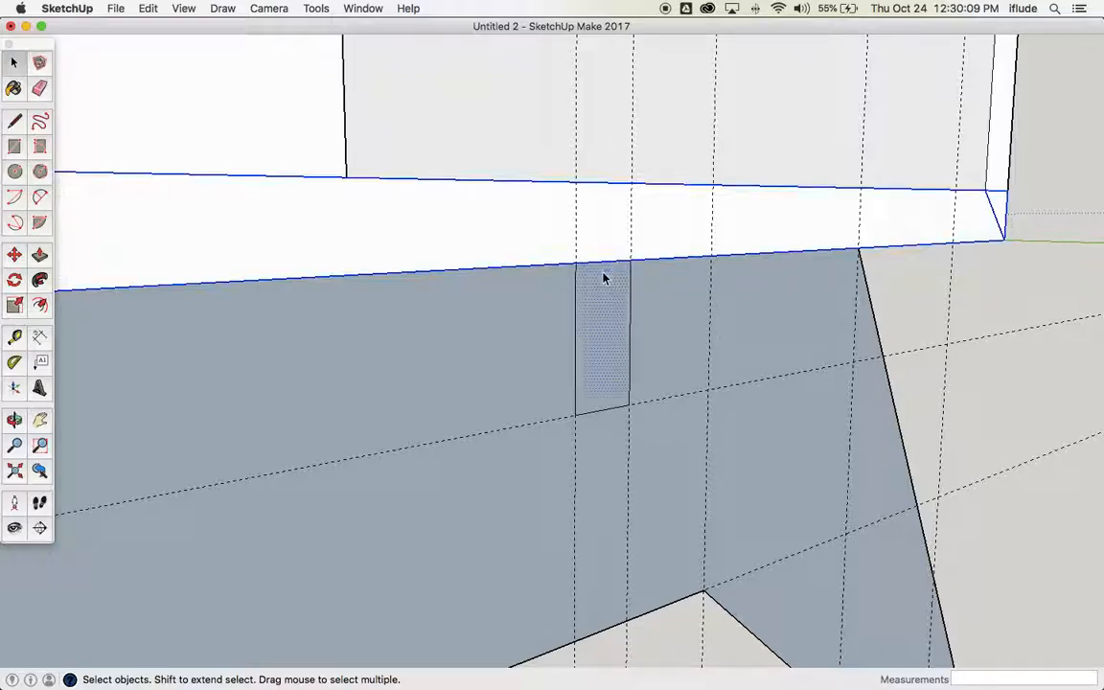
{"action": "left_click", "coordinate": [603, 276]}
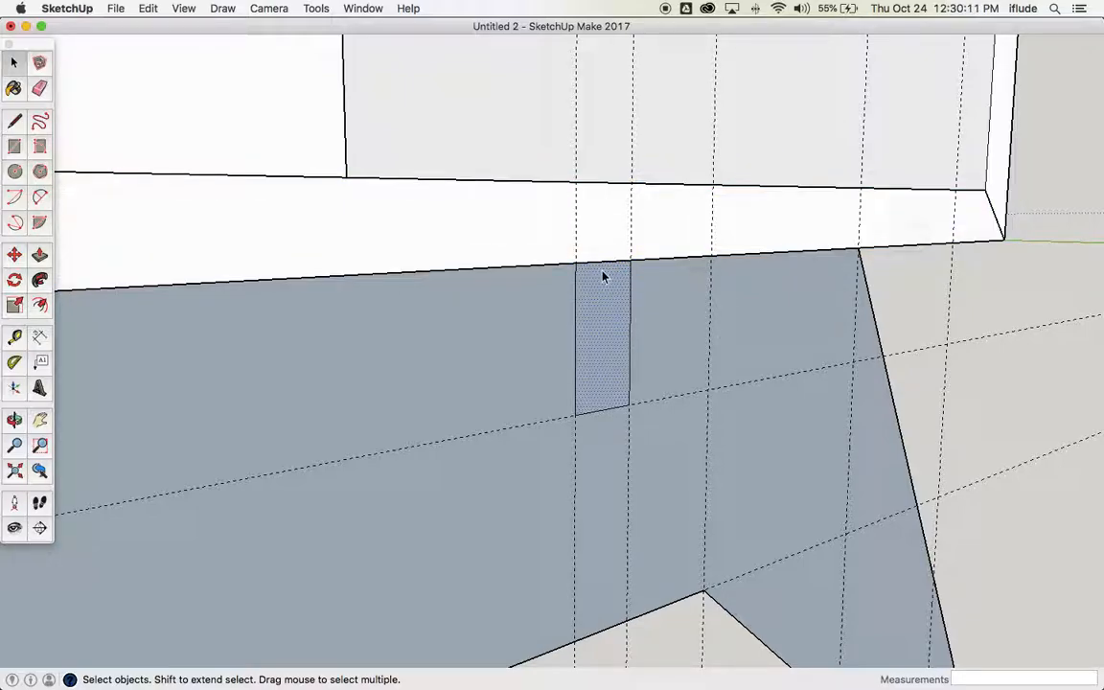
{"action": "left_click", "coordinate": [603, 268]}
{"action": "key", "text": "Delete"}
{"action": "scroll", "coordinate": [603, 268], "scroll_direction": "down", "scroll_amount": 5}
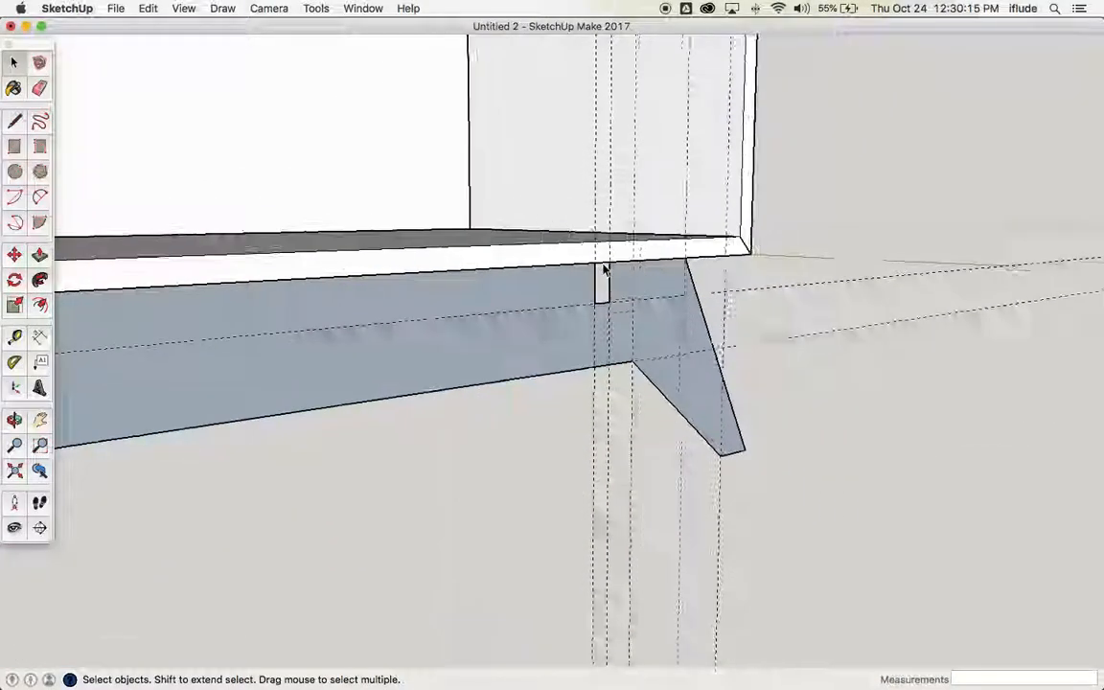
- Delete the face inside the left notch outline so the rail is open there
{"action": "scroll", "coordinate": [603, 268], "scroll_direction": "down", "scroll_amount": 8}
{"action": "scroll", "coordinate": [447, 279], "scroll_direction": "up", "scroll_amount": 8}
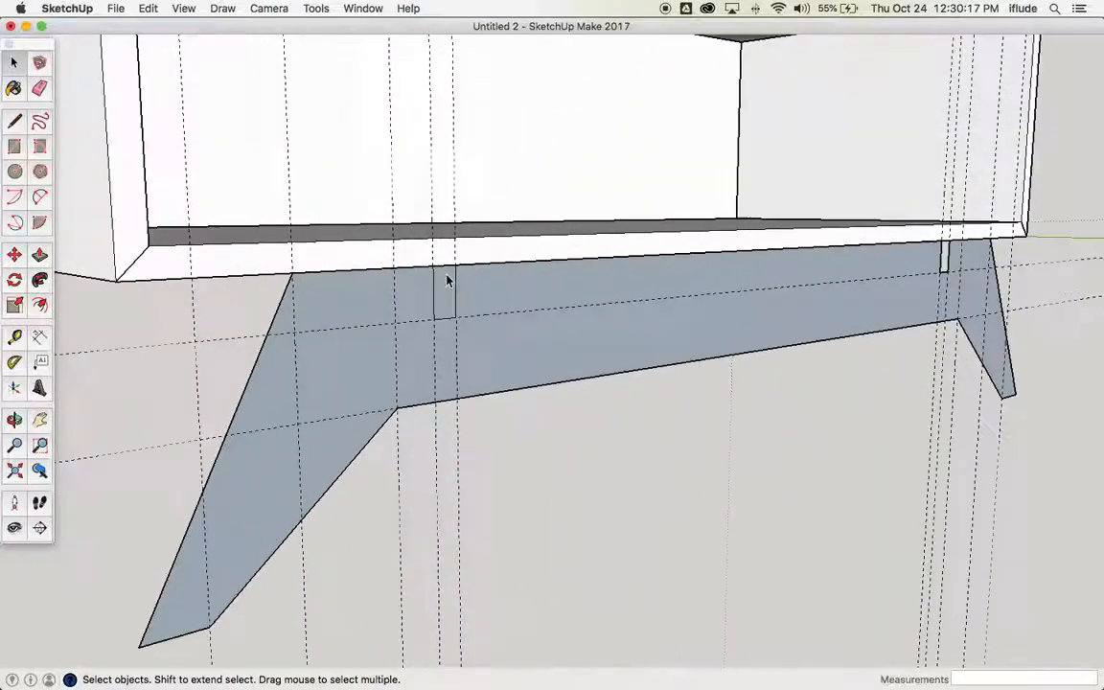
{"action": "scroll", "coordinate": [446, 279], "scroll_direction": "up", "scroll_amount": 5}
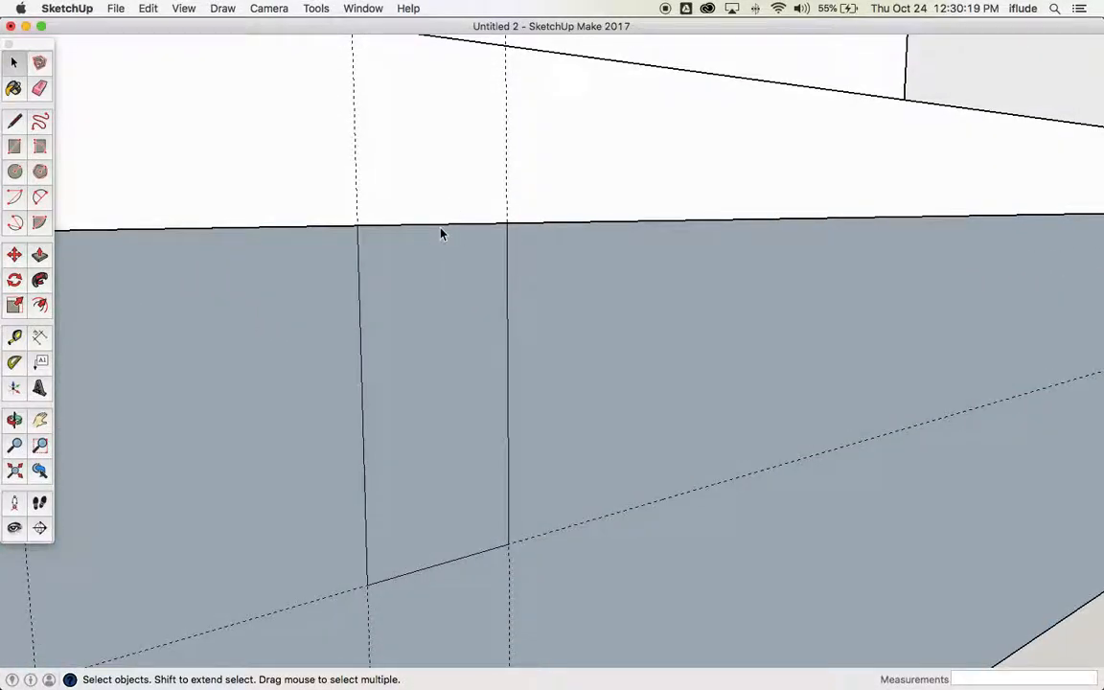
{"action": "left_click", "coordinate": [441, 230]}
{"action": "key", "text": "Delete"}
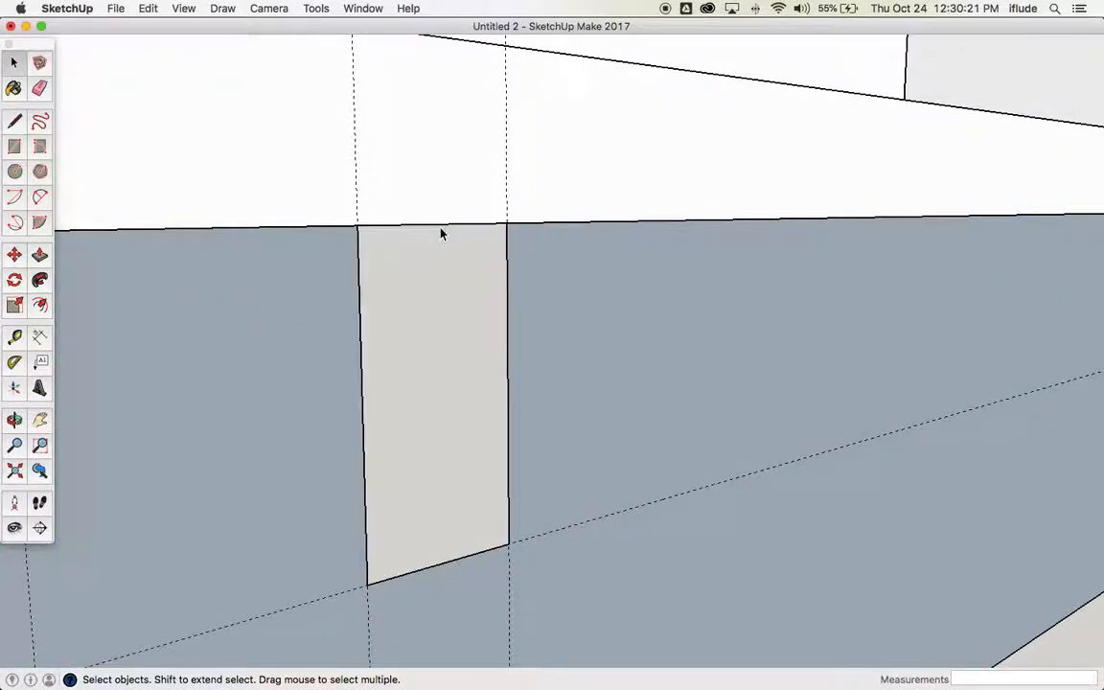
{"action": "scroll", "coordinate": [441, 233], "scroll_direction": "down", "scroll_amount": 7}
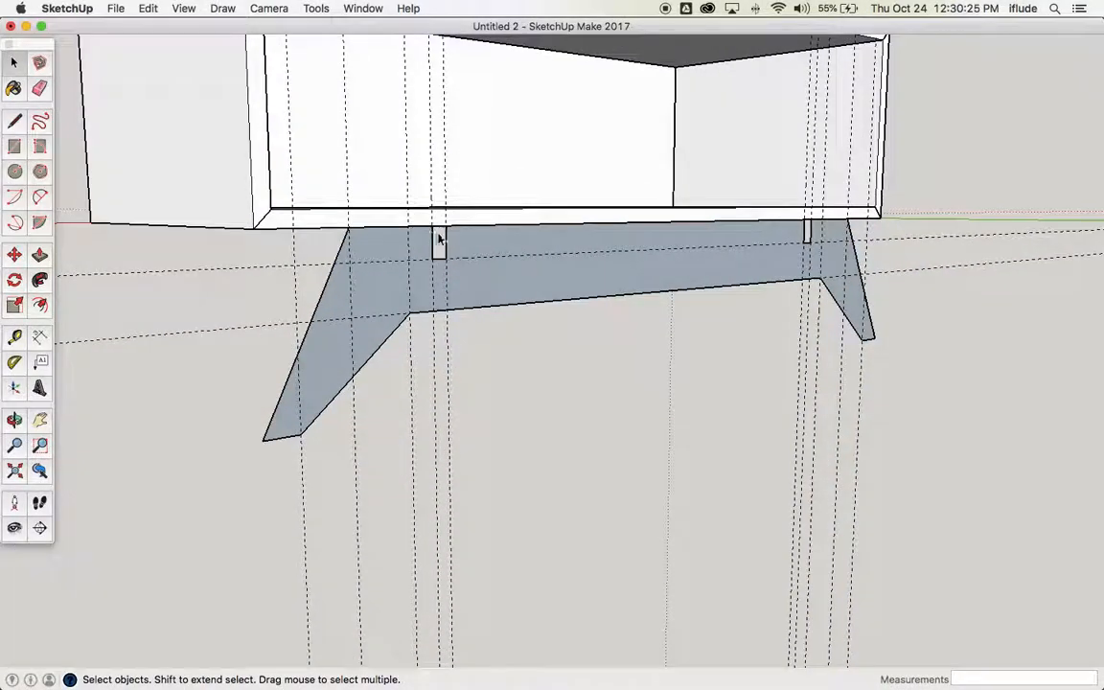
- Push/Pull the notched rail face to a thickness of 18 mm
{"action": "left_click", "coordinate": [14, 420]}
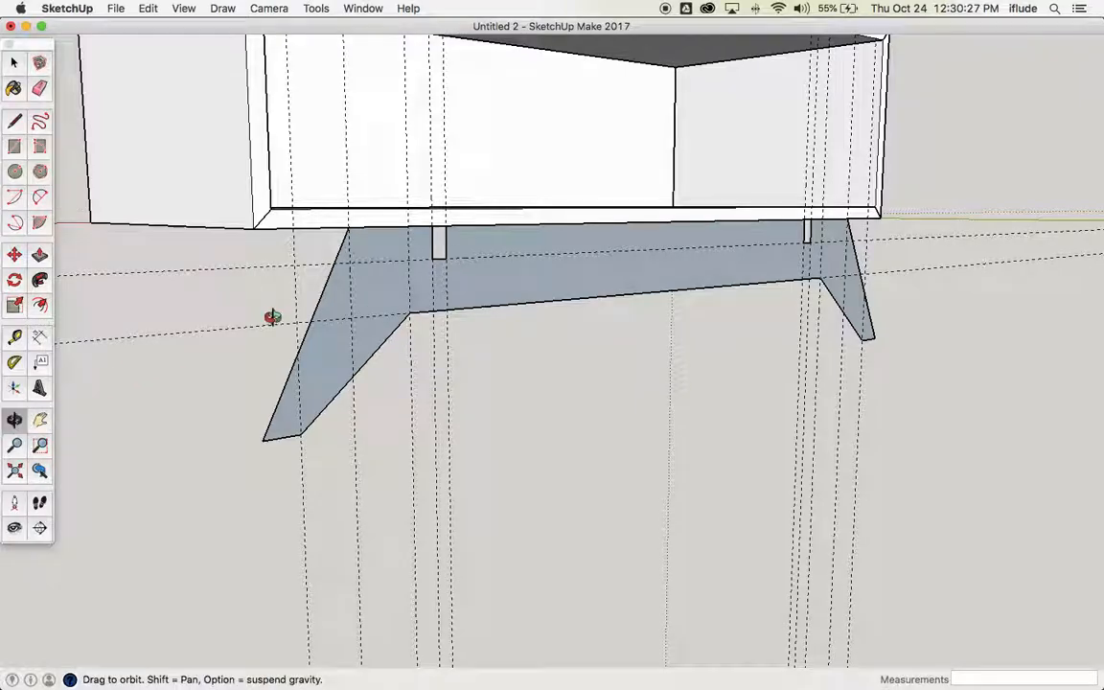
{"action": "left_click_drag", "start_coordinate": [271, 318], "coordinate": [384, 333]}
{"action": "left_click", "coordinate": [40, 254]}
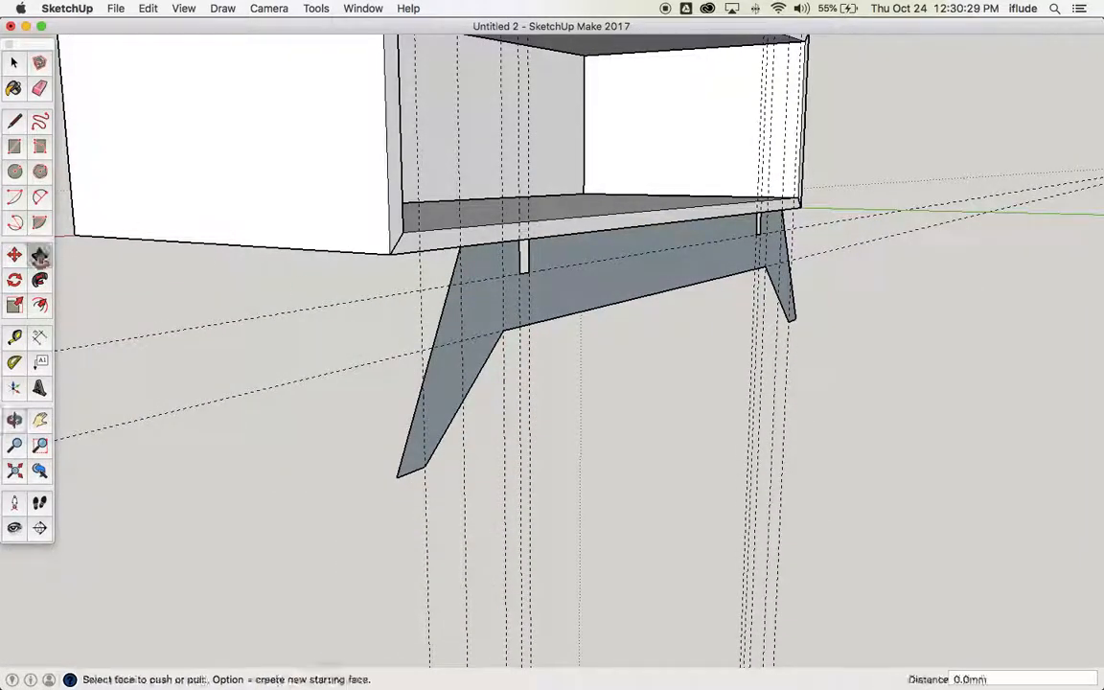
{"action": "left_click", "coordinate": [479, 314]}
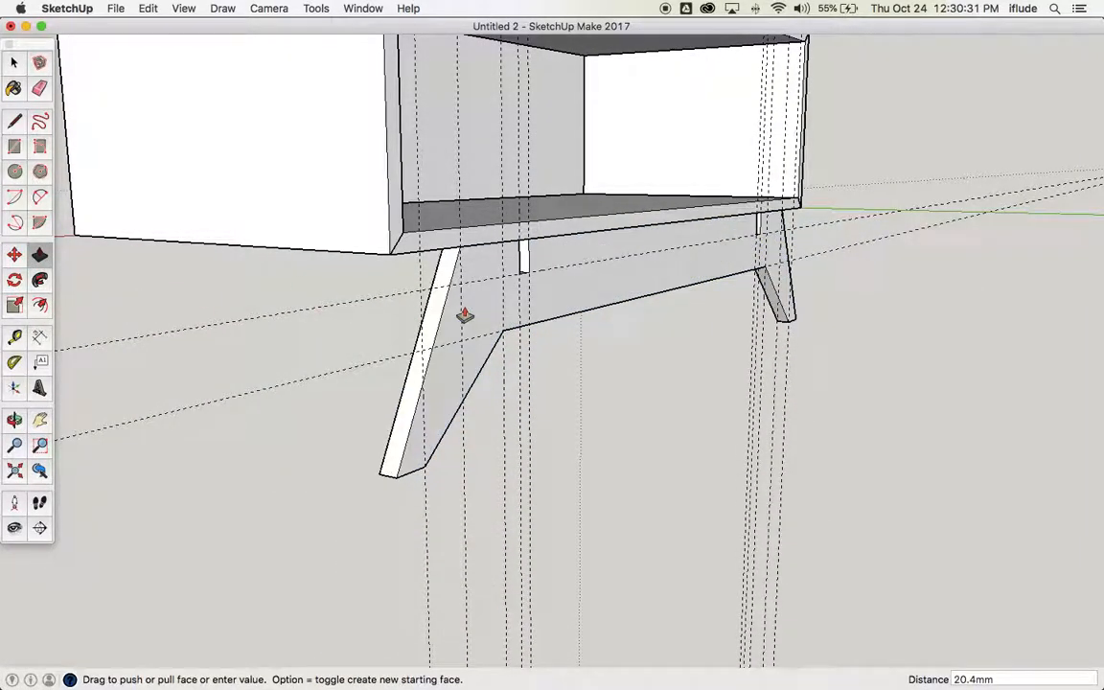
{"action": "left_click", "coordinate": [464, 315]}
{"action": "type", "text": "18"}
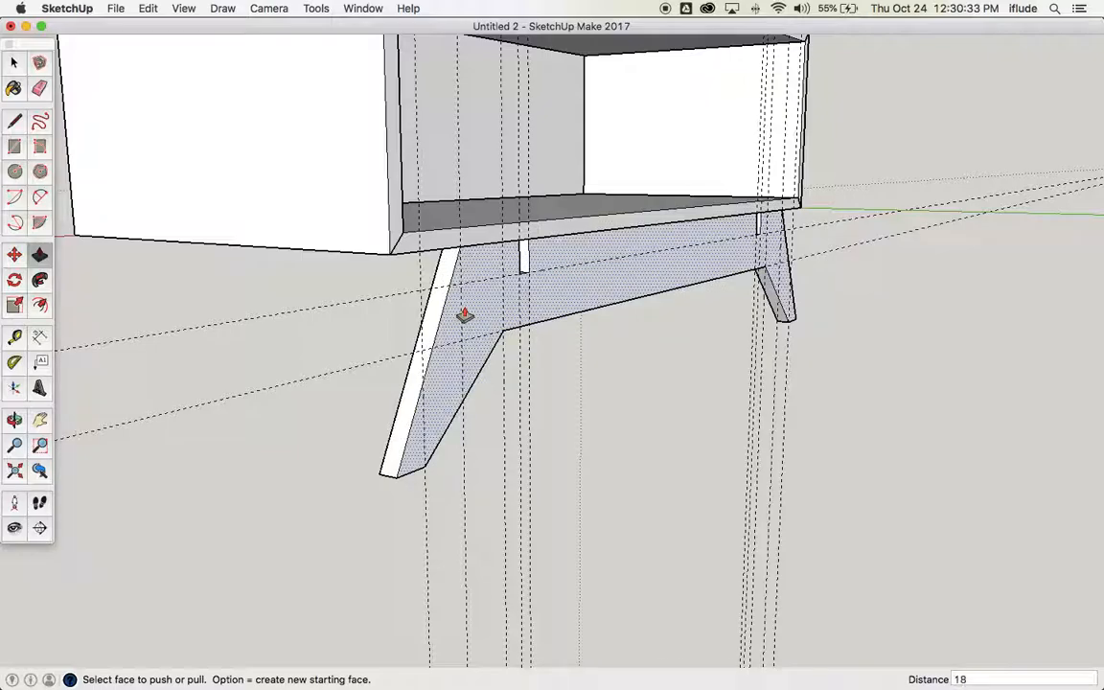
{"action": "key", "text": "Return"}
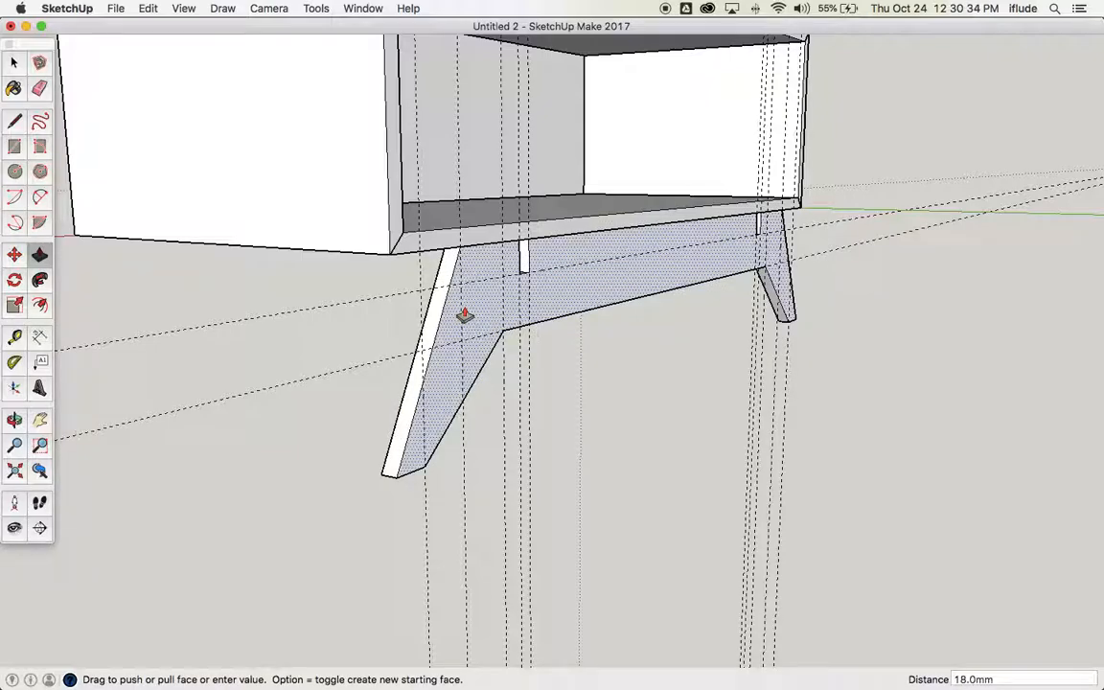
- Select the whole connected rail and make it a component with the default settings, replacing the selection
{"action": "left_click", "coordinate": [17, 61]}
{"action": "triple_click", "coordinate": [491, 313]}
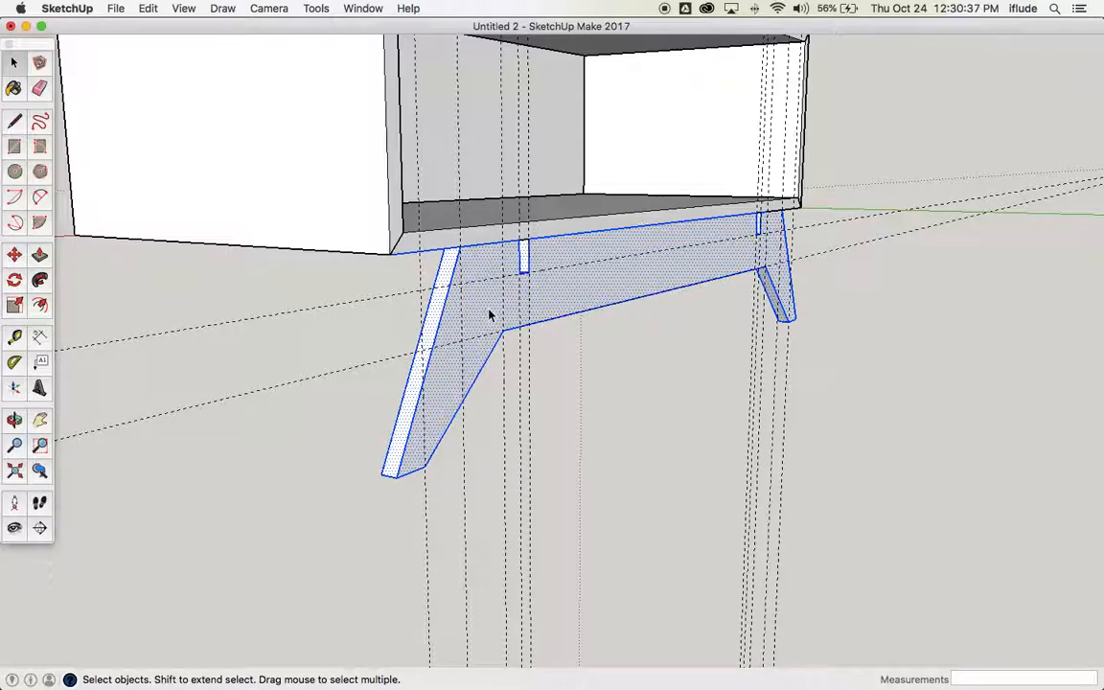
{"action": "right_click", "coordinate": [488, 313]}
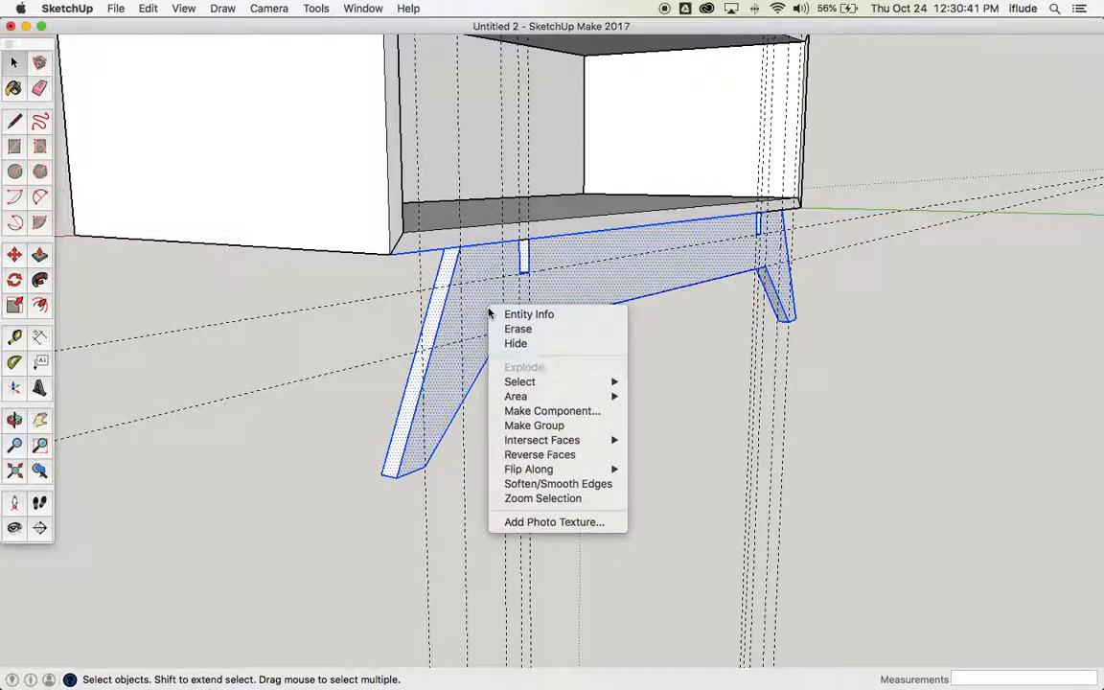
{"action": "mouse_move", "coordinate": [515, 403]}
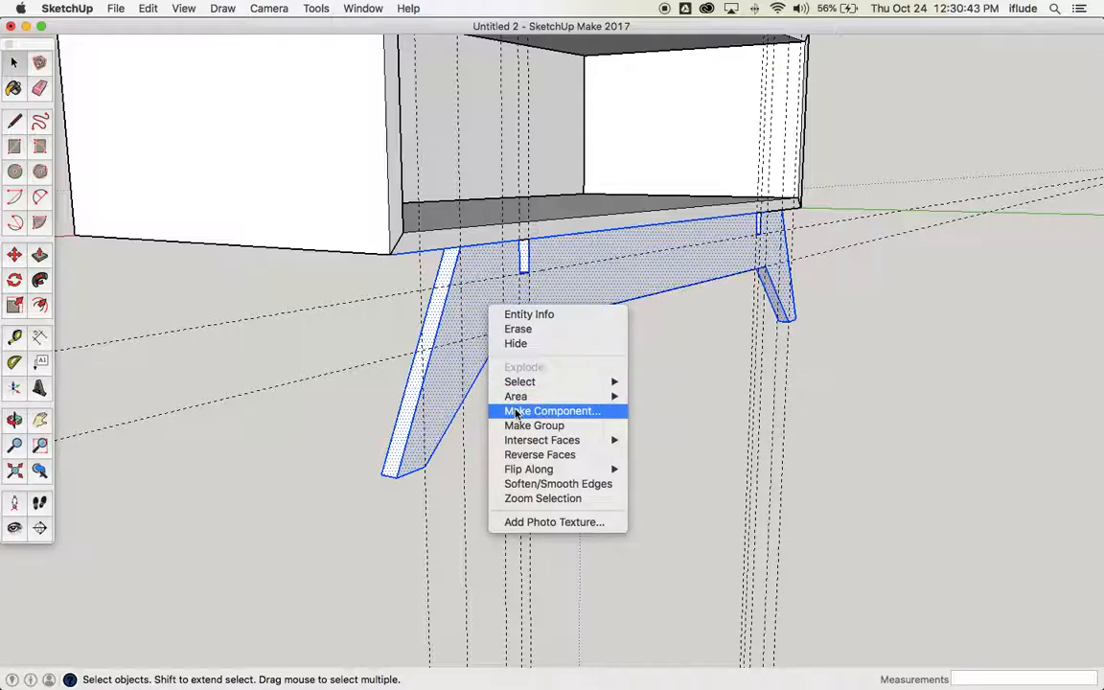
{"action": "left_click", "coordinate": [516, 412]}
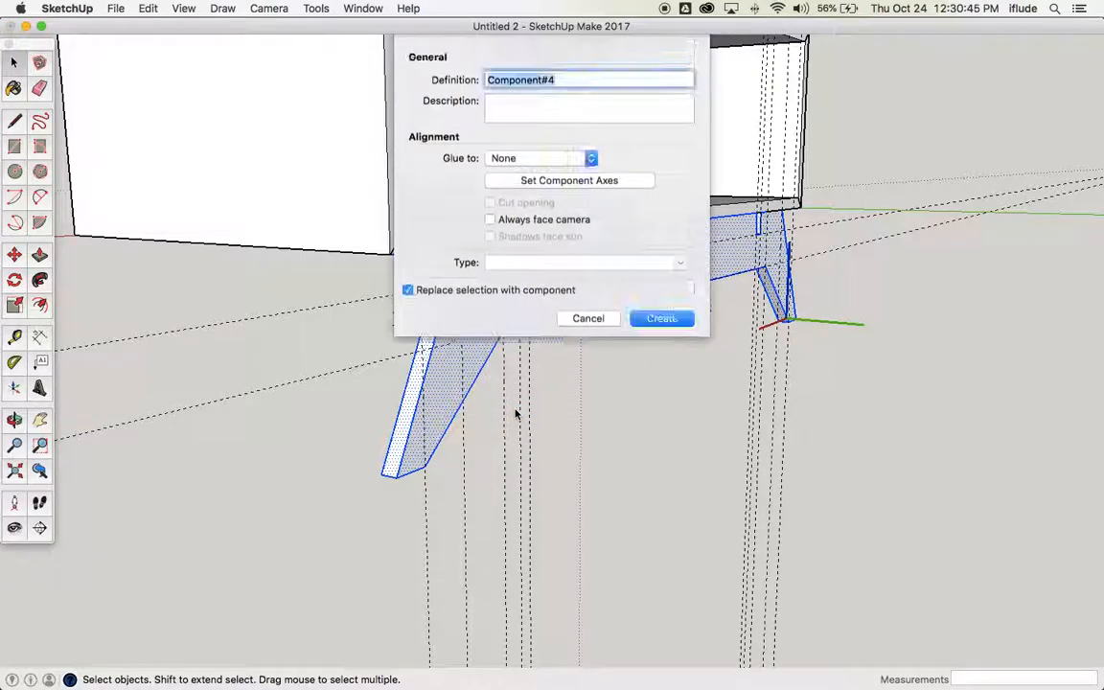
{"action": "left_click", "coordinate": [655, 322]}
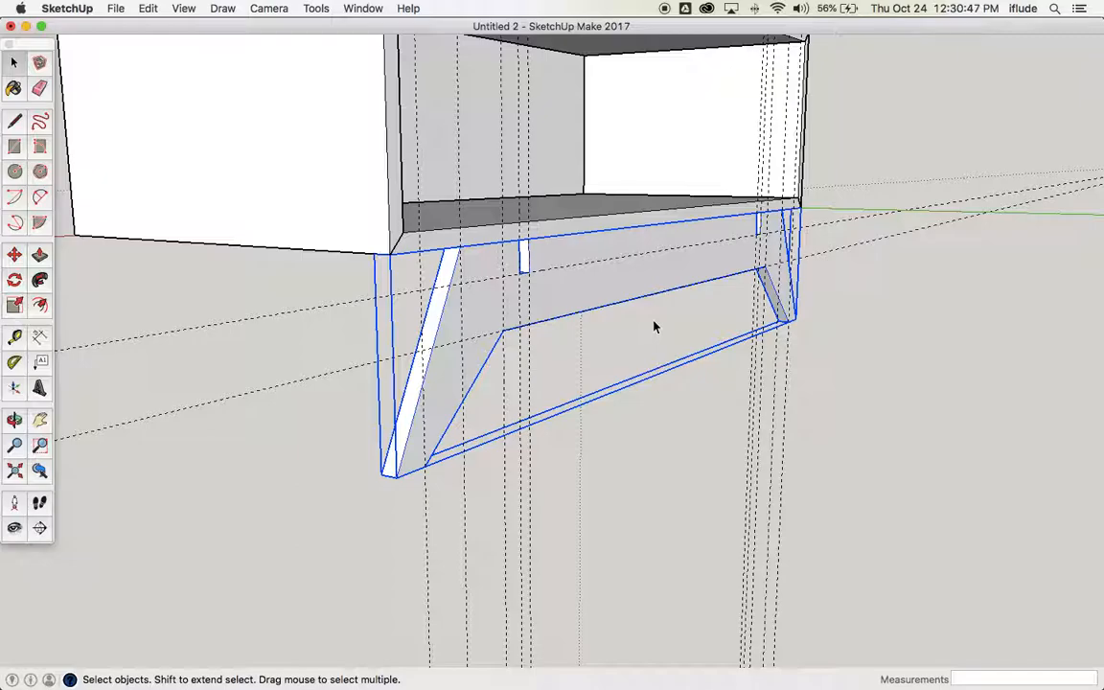
{"action": "left_click", "coordinate": [345, 409]}
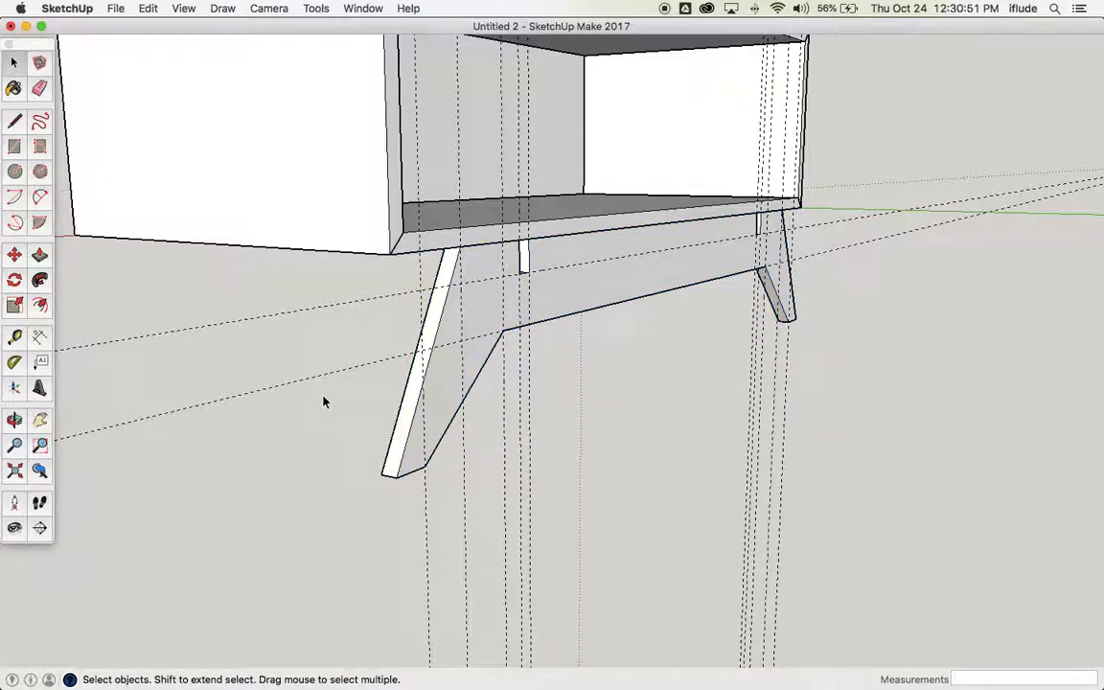
- Move the rail component about 90 mm straight down, clear of the cabinet's underside
{"action": "left_click", "coordinate": [470, 307]}
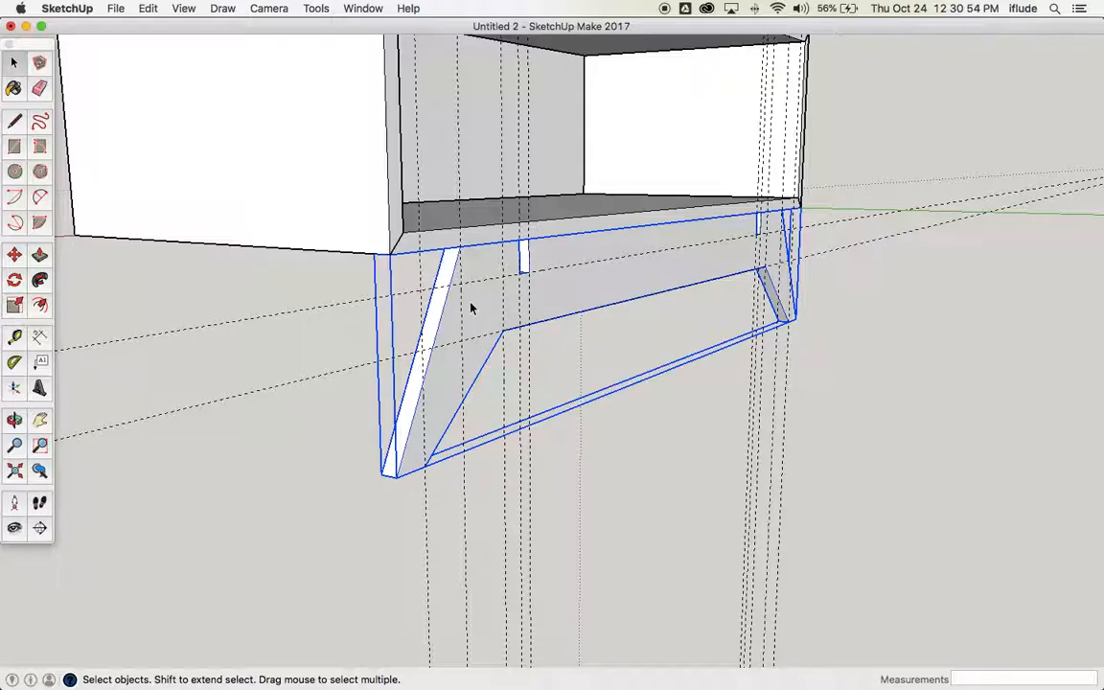
{"action": "left_click", "coordinate": [12, 253]}
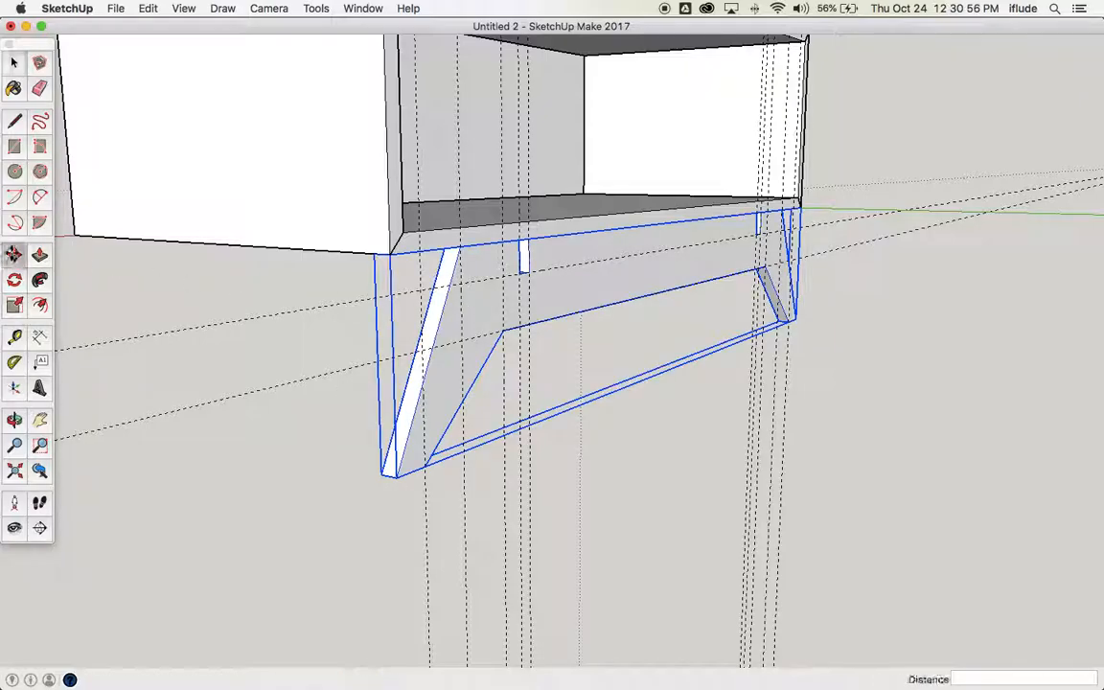
{"action": "left_click", "coordinate": [460, 248]}
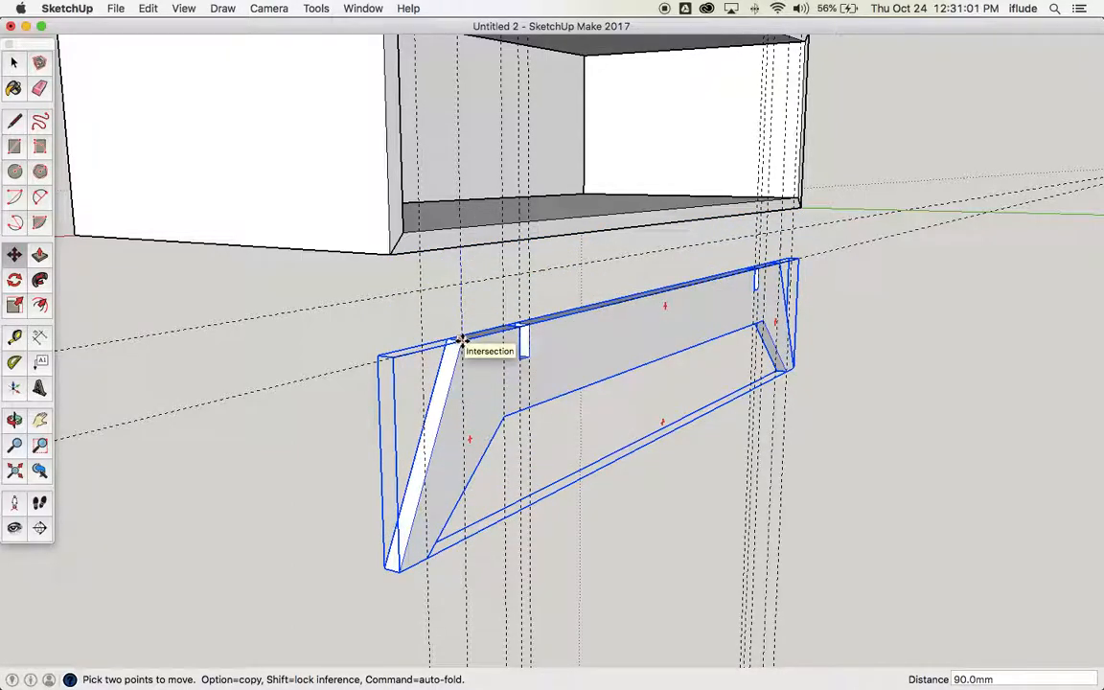
{"action": "left_click", "coordinate": [461, 340]}
{"action": "key", "text": "space"}
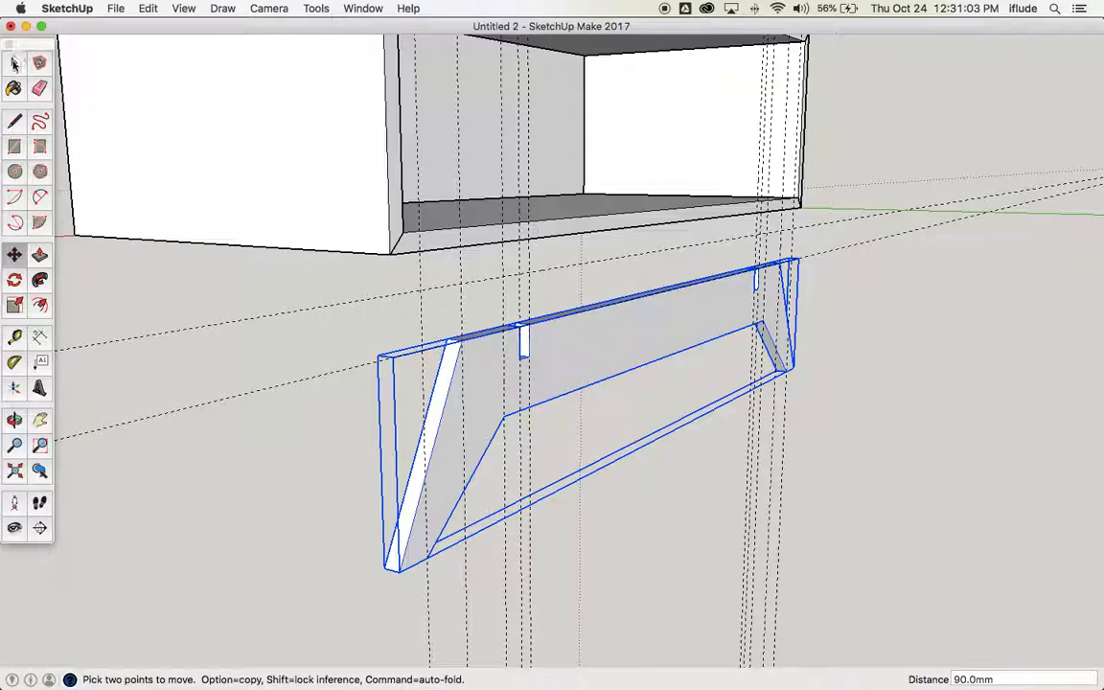
- Open the rail component for editing and delete the stray edge extending beyond the left end of its top edge
{"action": "double_click", "coordinate": [480, 381]}
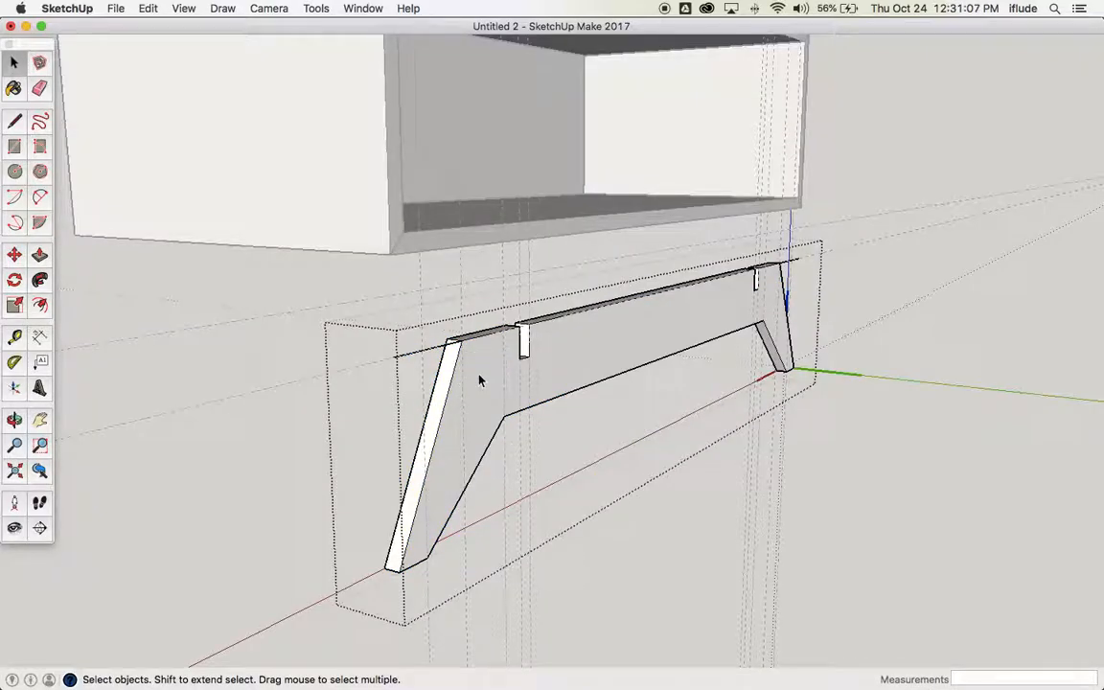
{"action": "left_click", "coordinate": [415, 353]}
{"action": "key", "text": "Delete"}
{"action": "scroll", "coordinate": [795, 264], "scroll_direction": "up", "scroll_amount": 10}
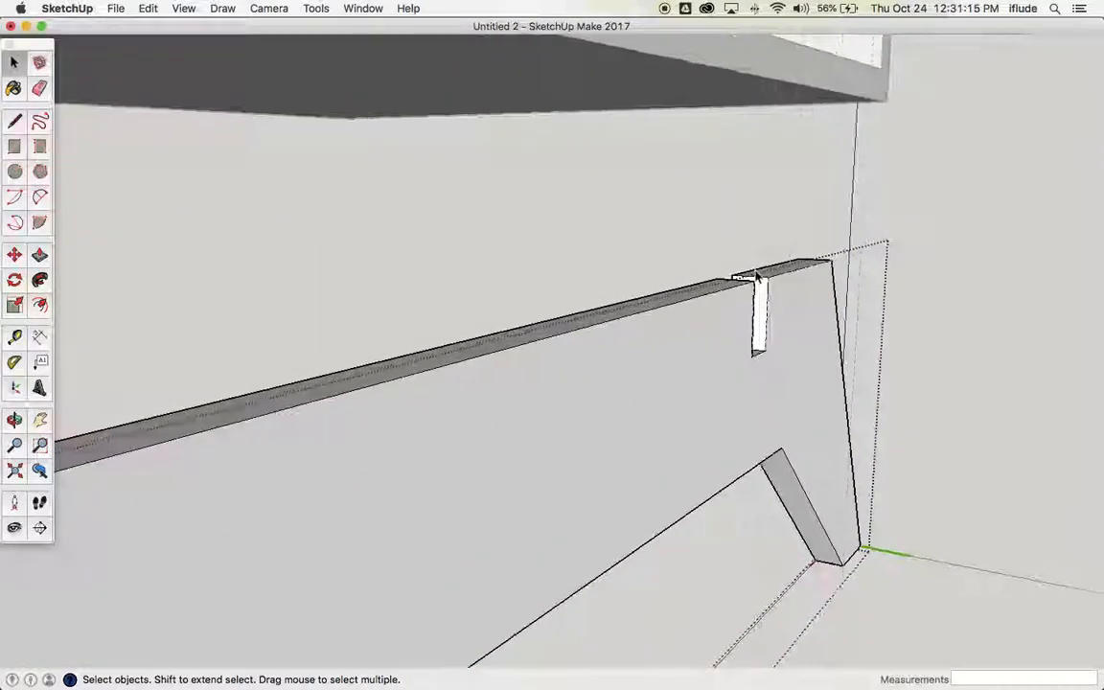
{"action": "scroll", "coordinate": [757, 277], "scroll_direction": "down", "scroll_amount": 5}
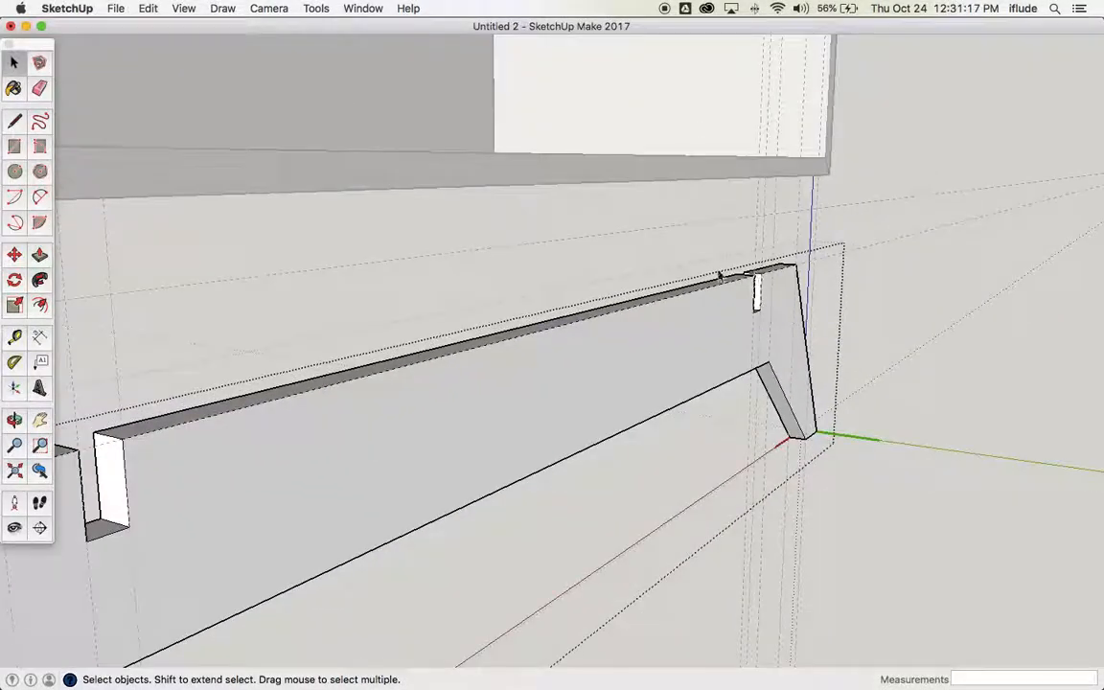
- Finish editing the rail component and move it 90 mm straight up so its top edge meets the cabinet's underside
{"action": "scroll", "coordinate": [106, 444], "scroll_direction": "up", "scroll_amount": 3}
{"action": "scroll", "coordinate": [105, 444], "scroll_direction": "down", "scroll_amount": 4}
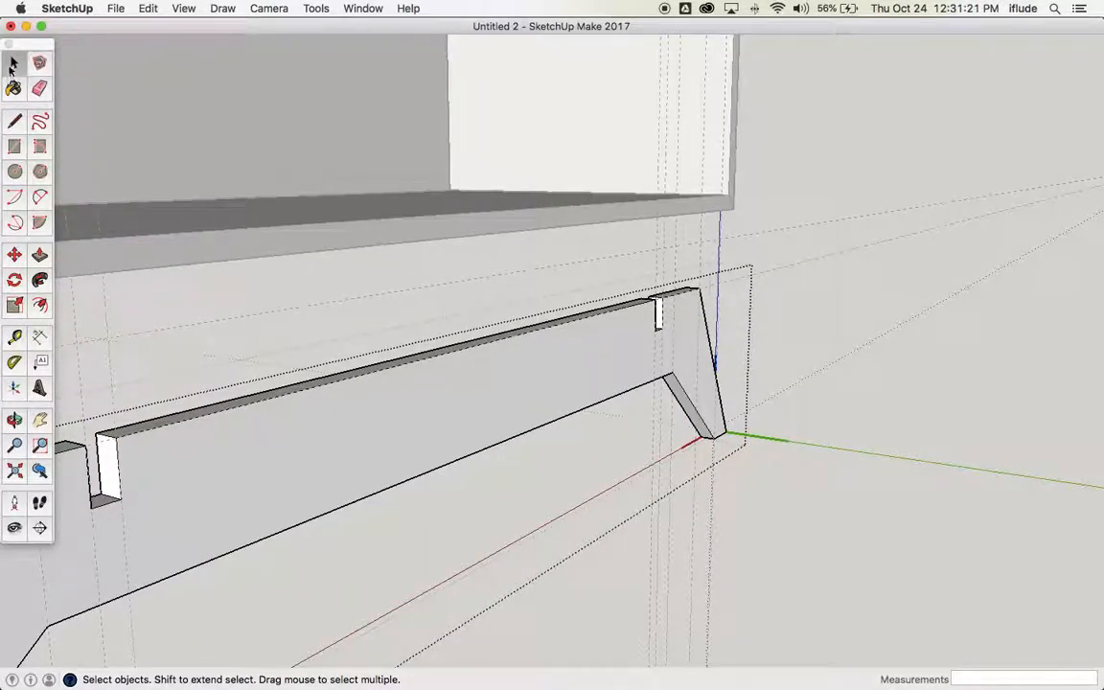
{"action": "left_click", "coordinate": [828, 302]}
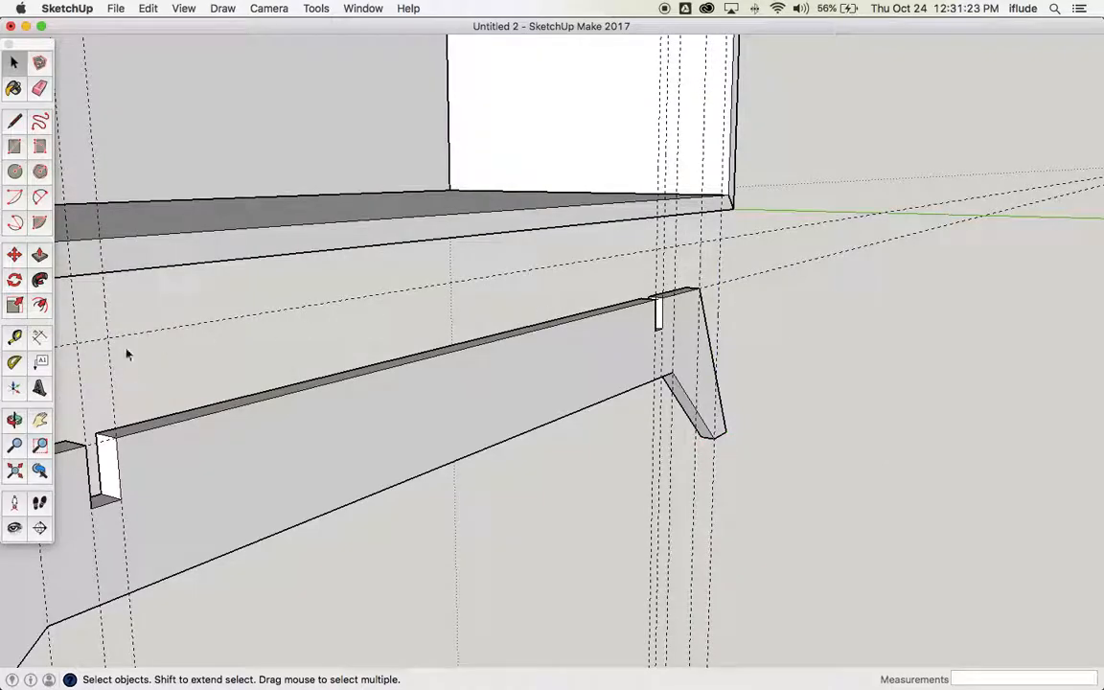
{"action": "left_click", "coordinate": [39, 421]}
{"action": "left_click_drag", "start_coordinate": [243, 389], "coordinate": [537, 298]}
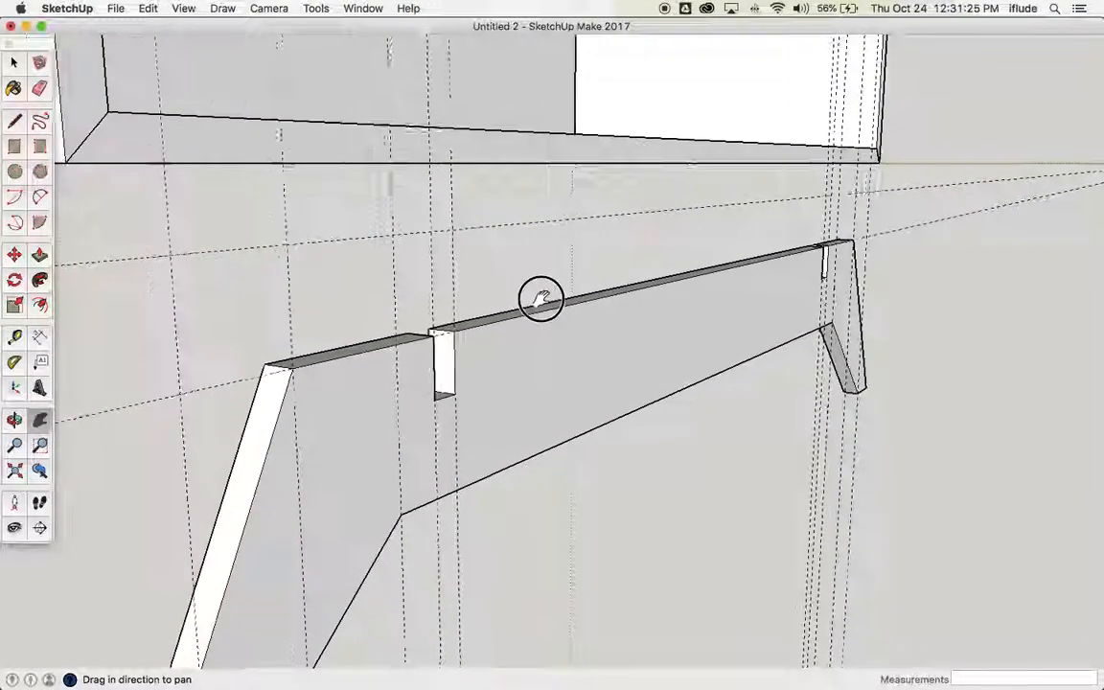
{"action": "left_click", "coordinate": [15, 255]}
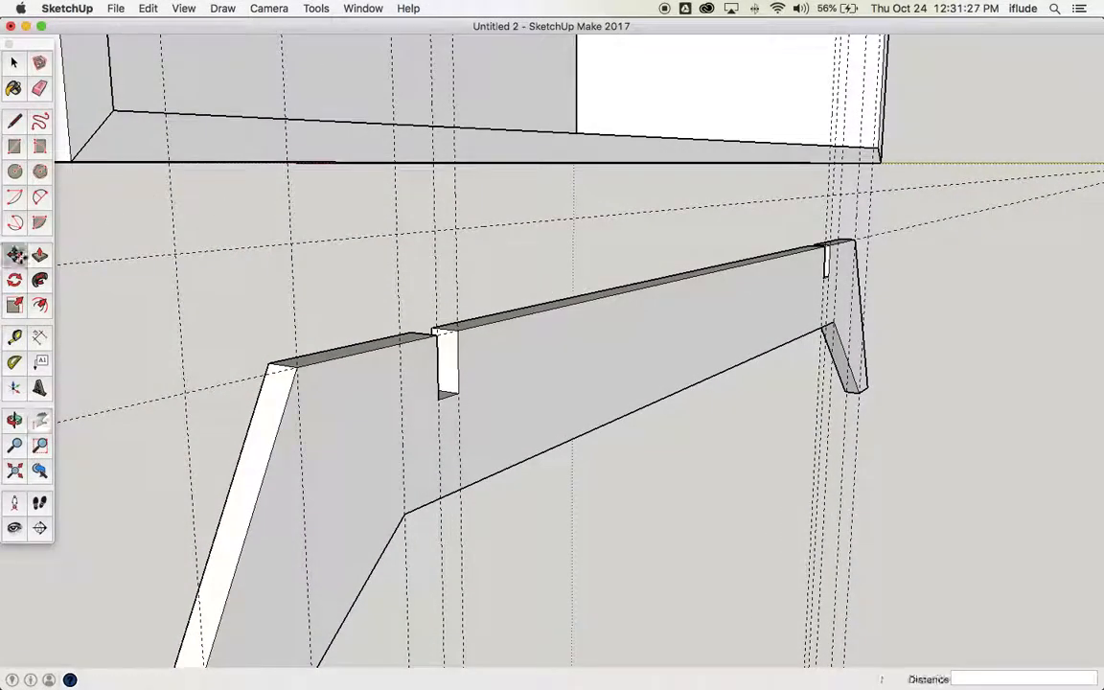
{"action": "left_click", "coordinate": [296, 370]}
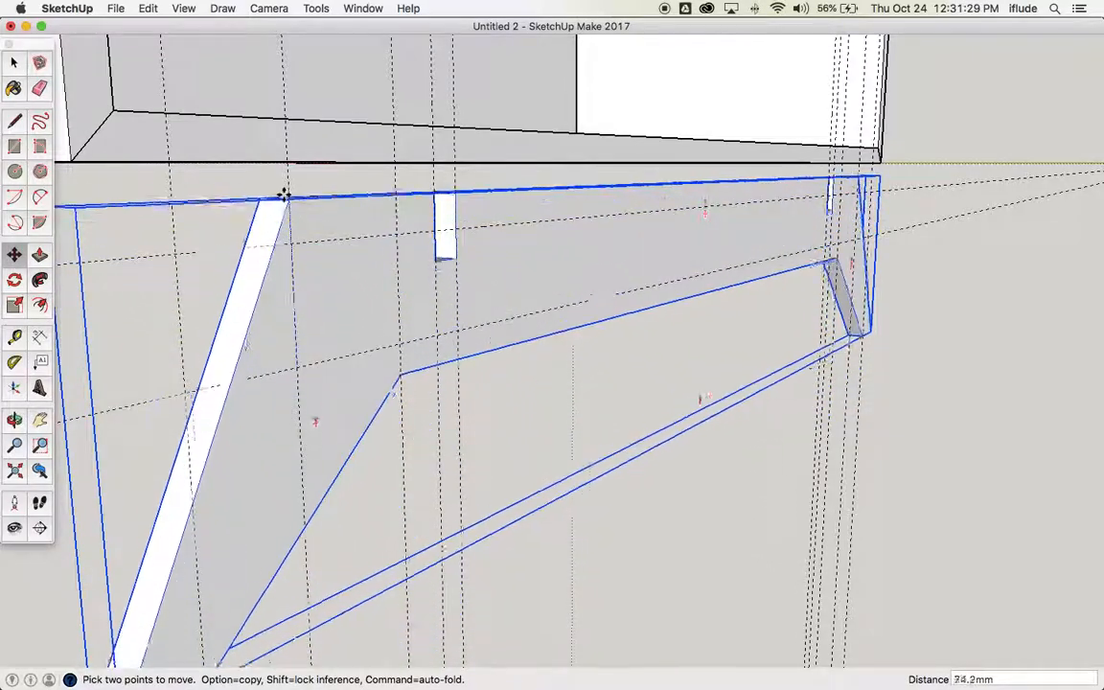
{"action": "left_click", "coordinate": [288, 163]}
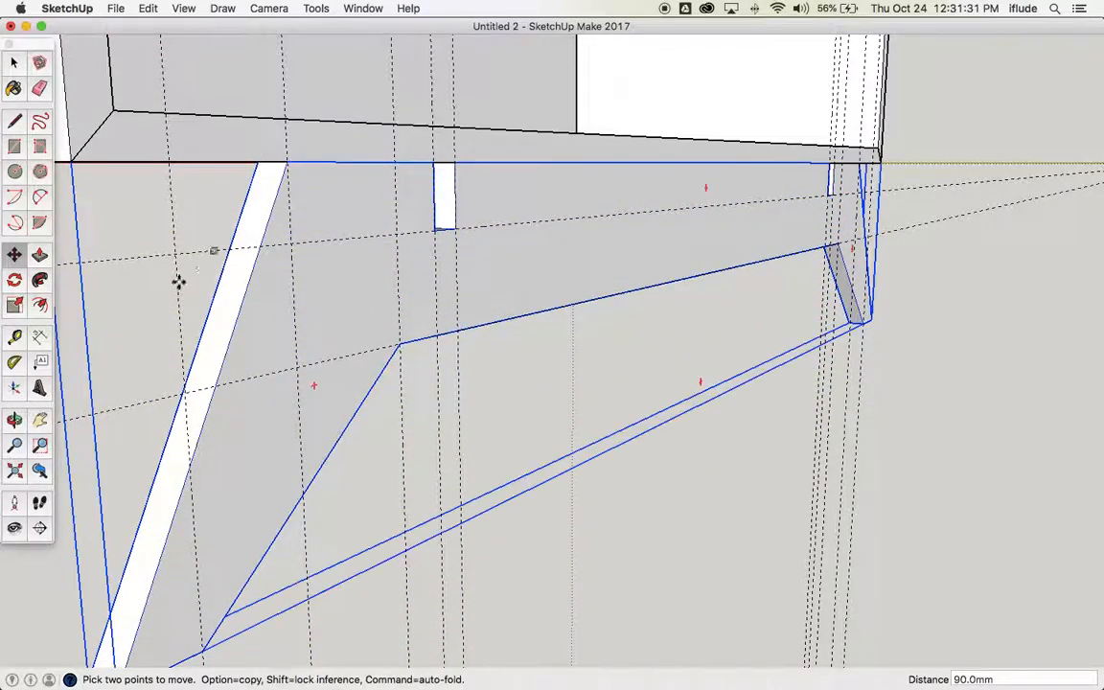
{"action": "key", "text": "o"}
{"action": "scroll", "coordinate": [331, 268], "scroll_direction": "down", "scroll_amount": 6}
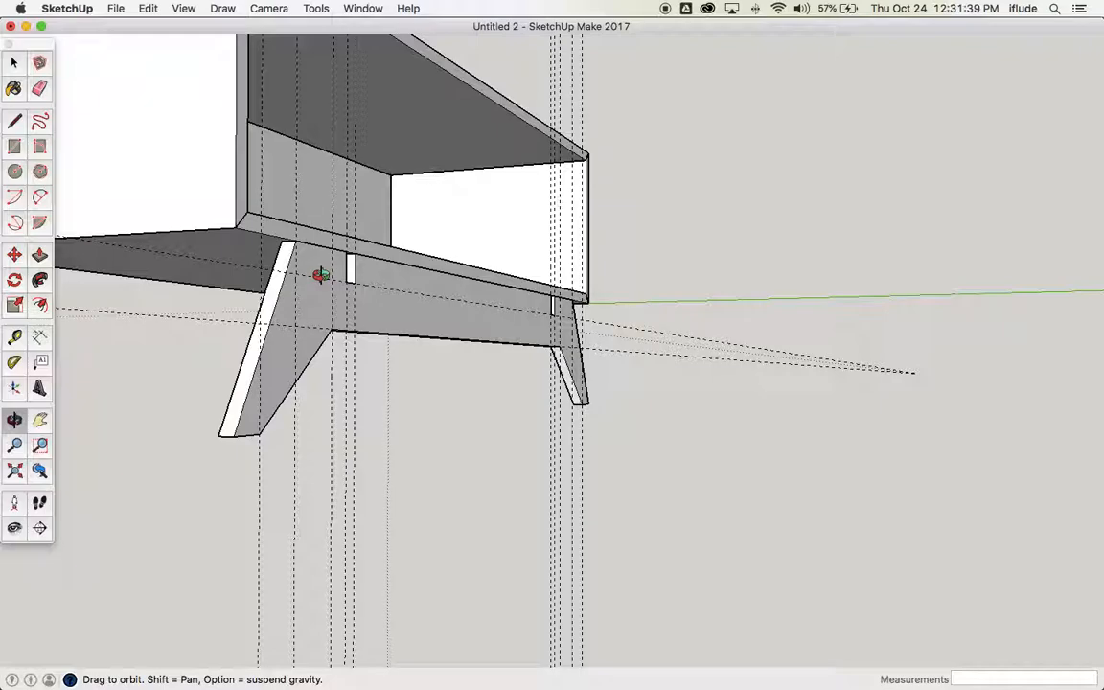
- Switch to the exercise PDF in Preview and examine the assembly overview's side view for the leg rail positions
{"action": "key", "text": "super+Tab"}
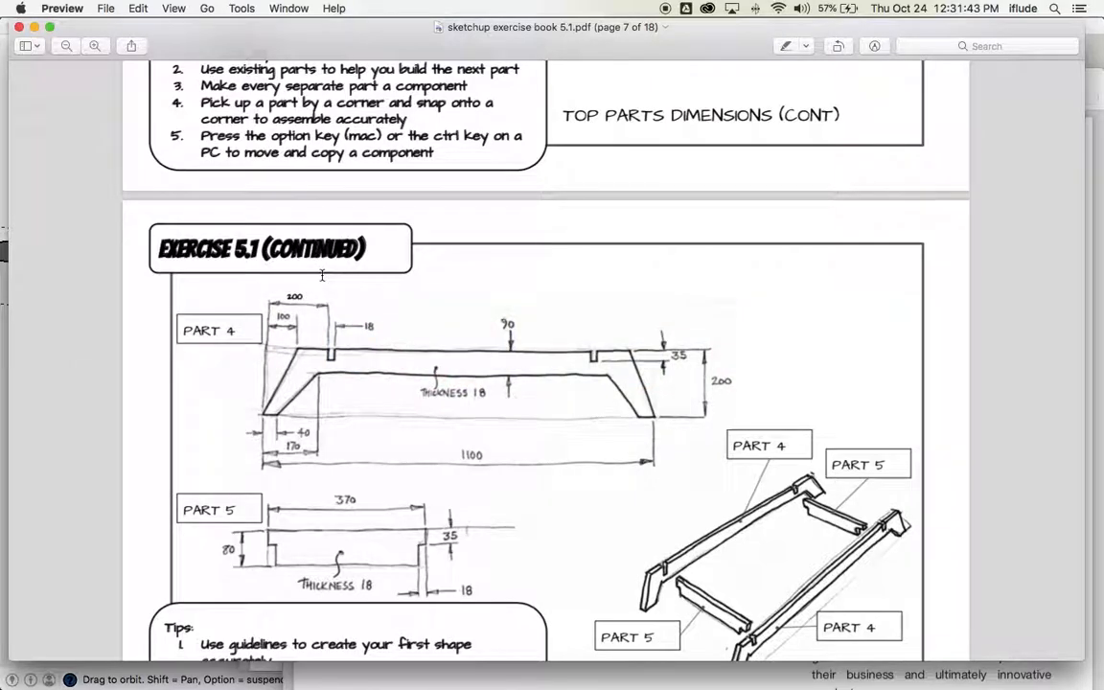
{"action": "scroll", "coordinate": [322, 278], "scroll_direction": "up", "scroll_amount": 5}
{"action": "scroll", "coordinate": [322, 275], "scroll_direction": "up", "scroll_amount": 15}
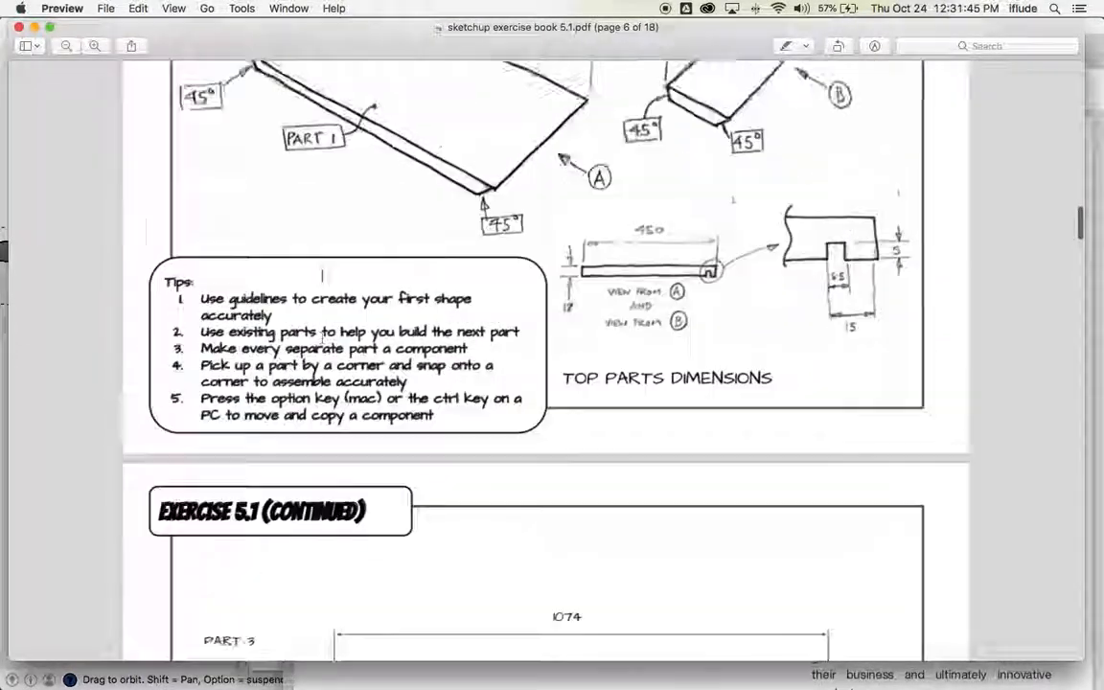
{"action": "scroll", "coordinate": [323, 276], "scroll_direction": "up", "scroll_amount": 15}
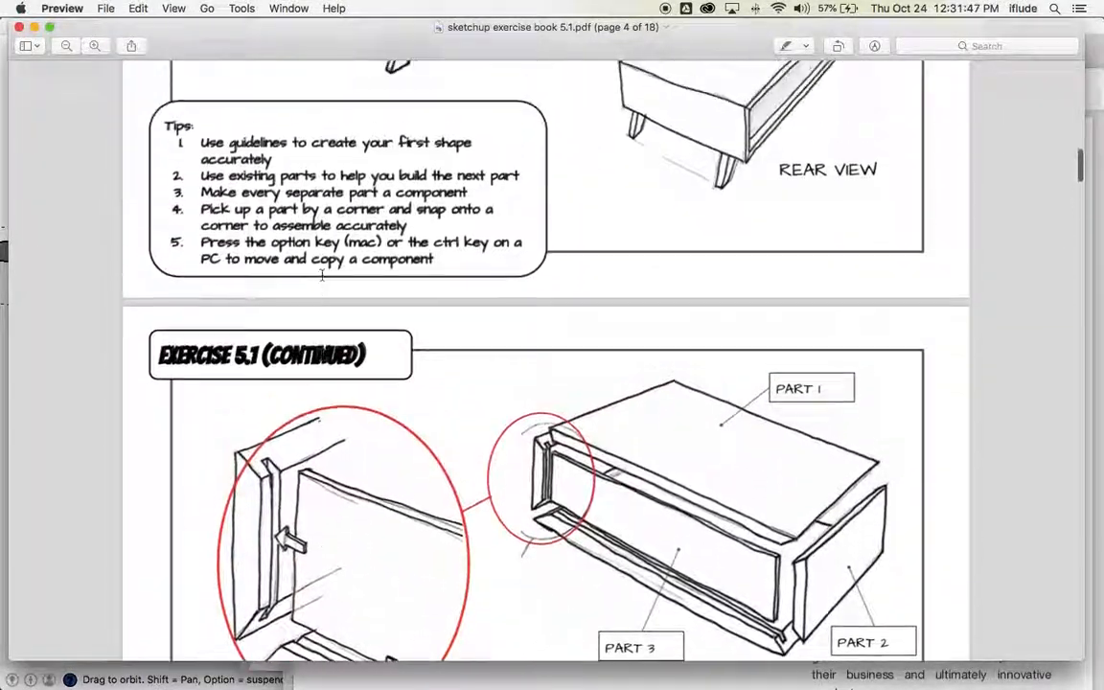
{"action": "scroll", "coordinate": [323, 275], "scroll_direction": "down", "scroll_amount": 20}
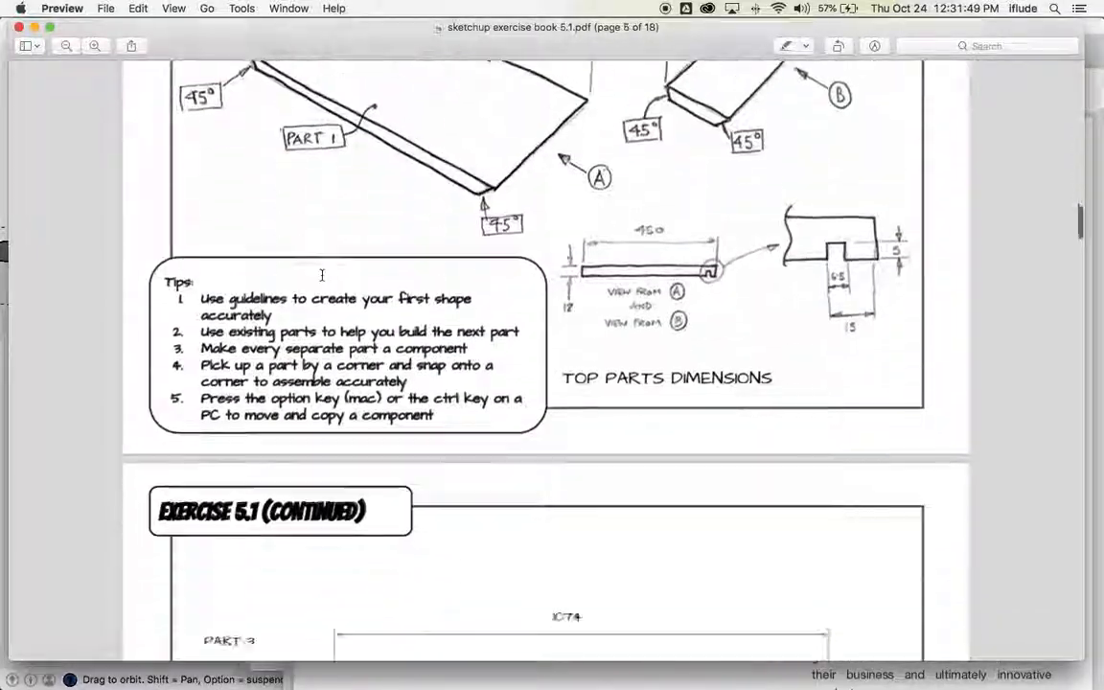
{"action": "scroll", "coordinate": [322, 275], "scroll_direction": "down", "scroll_amount": 3}
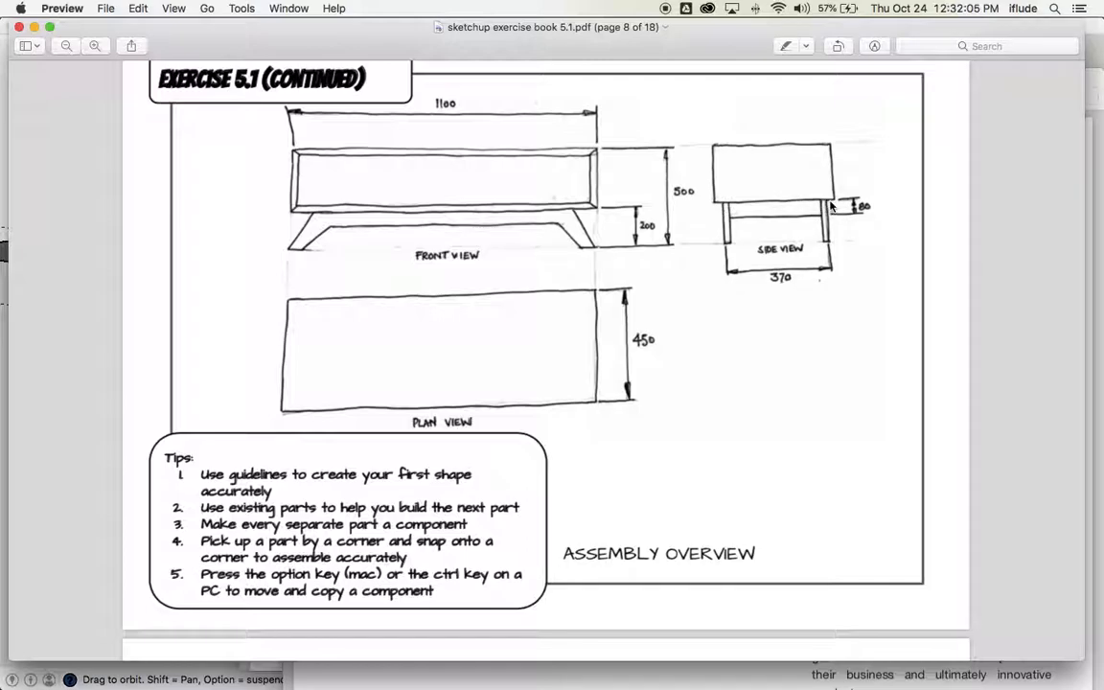
- Switch back to SketchUp and move the leg rail 40 mm inward along the green axis beneath the cabinet
{"action": "key", "text": "super+Tab"}
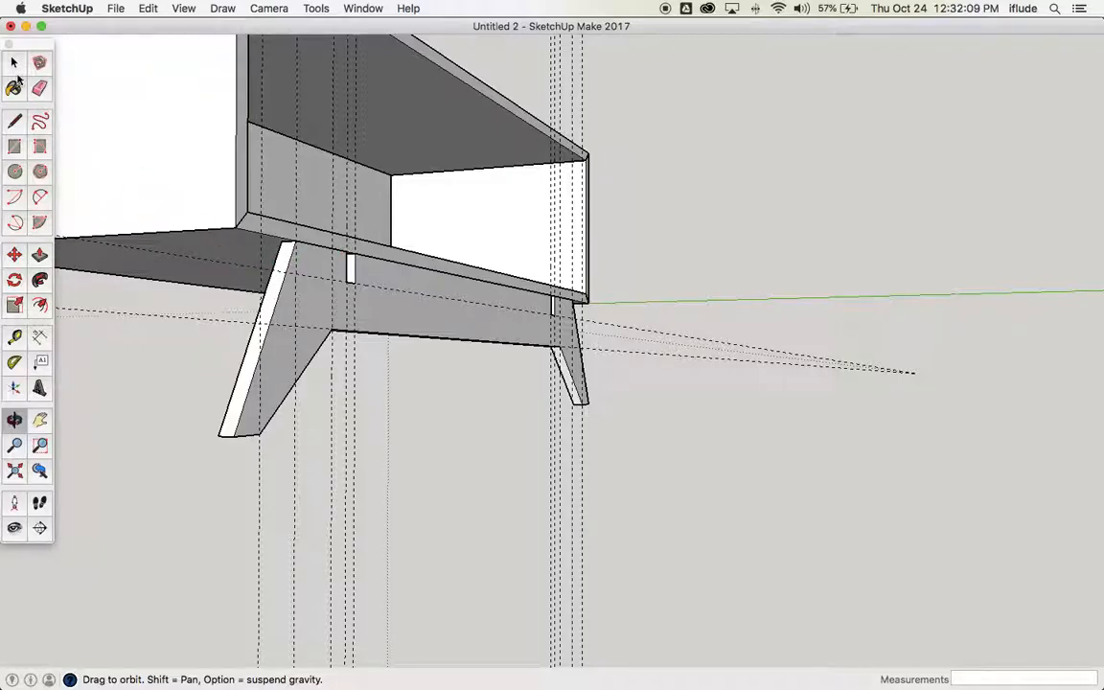
{"action": "left_click", "coordinate": [15, 64]}
{"action": "left_click", "coordinate": [313, 292]}
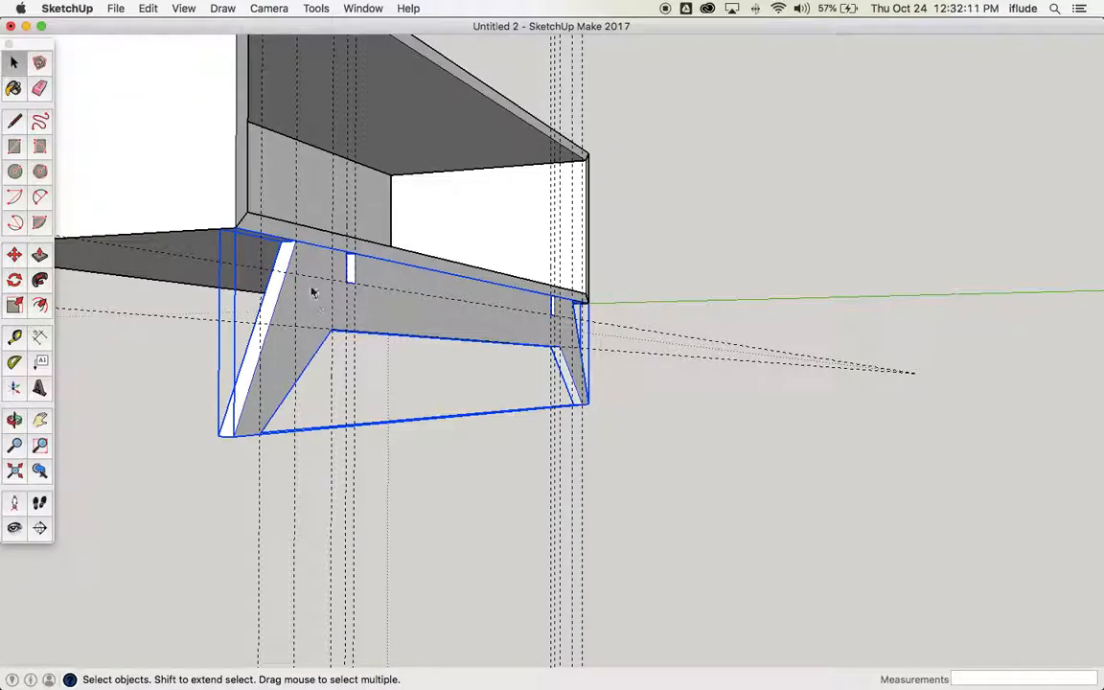
{"action": "left_click", "coordinate": [15, 255]}
{"action": "left_click", "coordinate": [299, 244]}
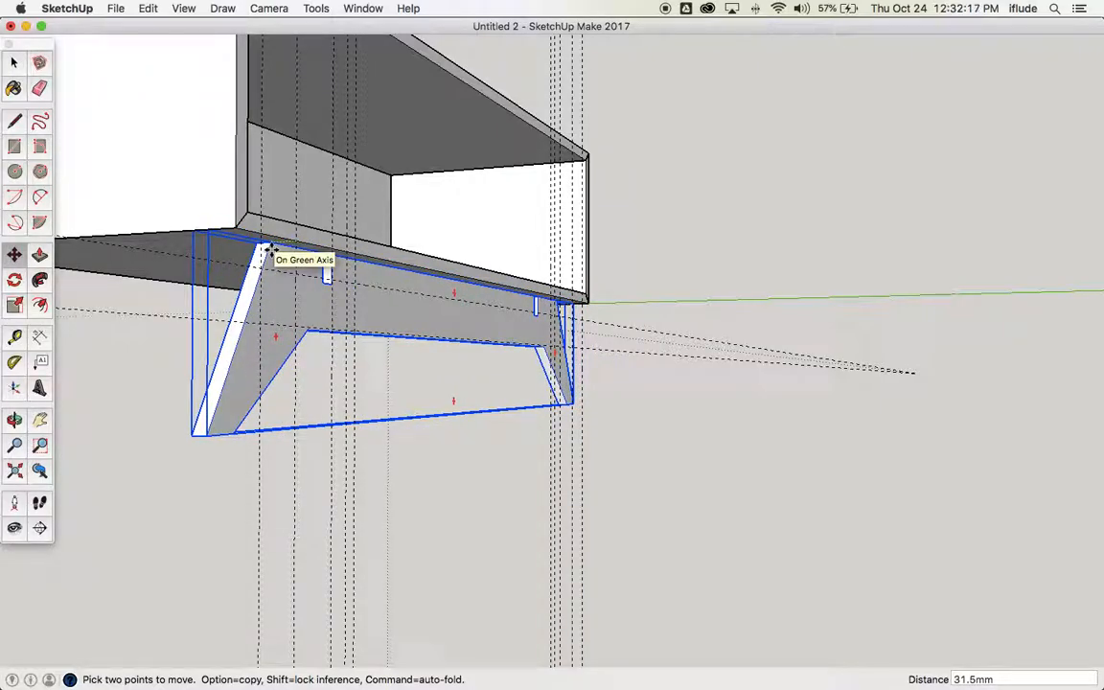
{"action": "left_click", "coordinate": [269, 251]}
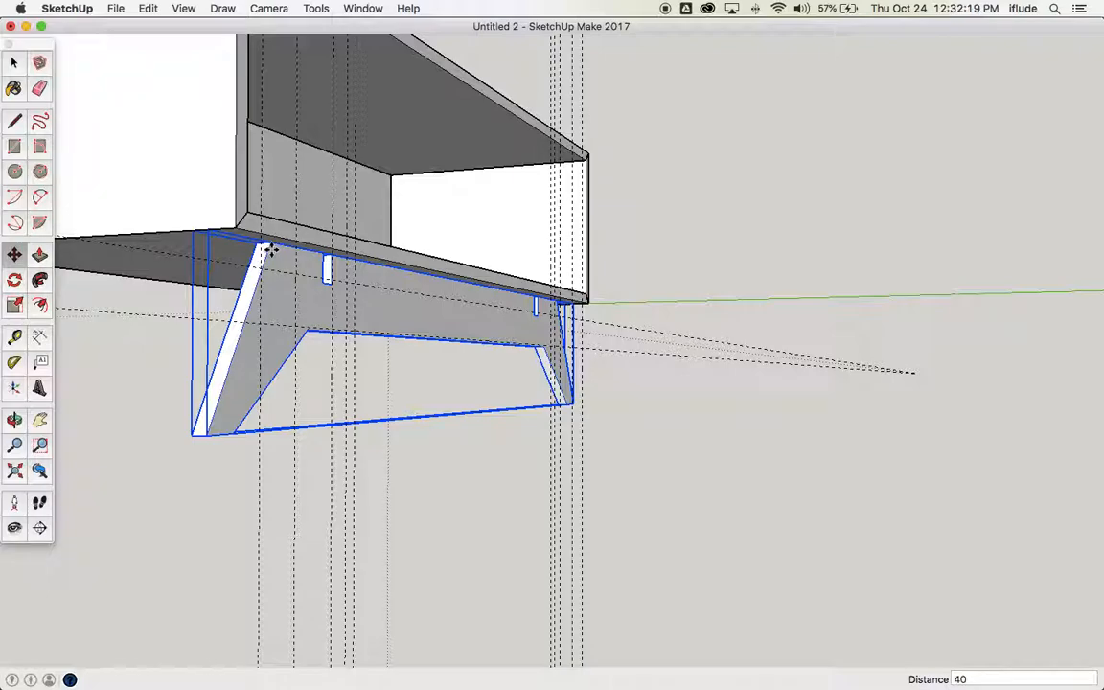
{"action": "key", "text": "Return"}
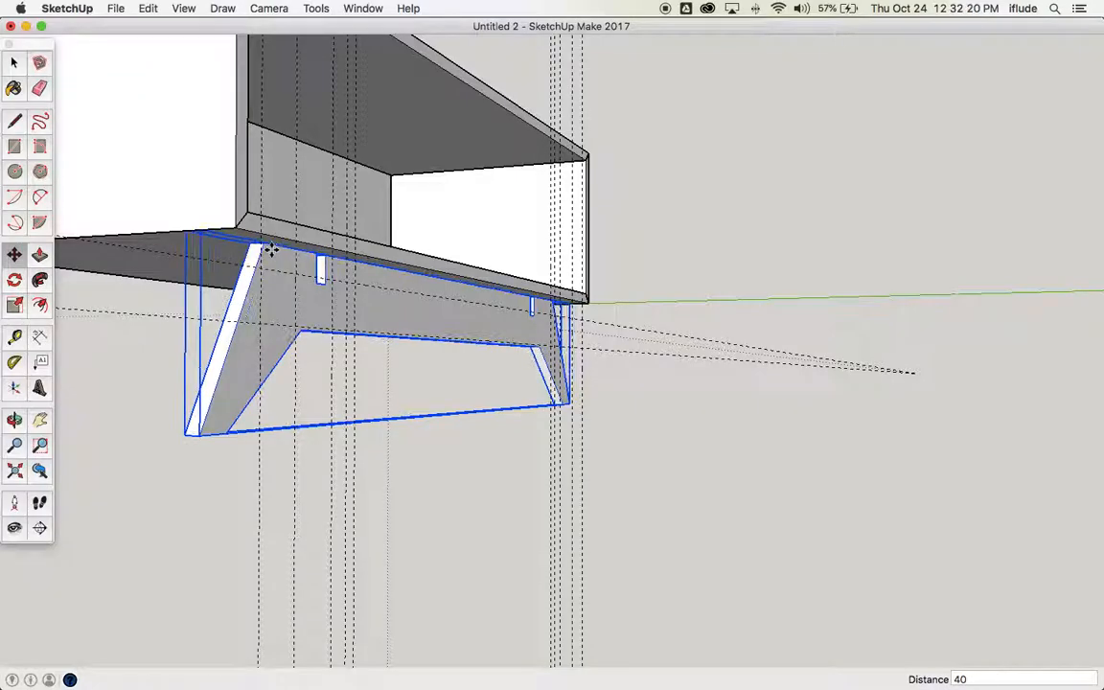
- Copy the leg rail 392 mm along the green axis to the opposite long edge of the cabinet's underside
{"action": "left_click", "coordinate": [39, 421]}
{"action": "left_click_drag", "start_coordinate": [279, 352], "coordinate": [616, 345]}
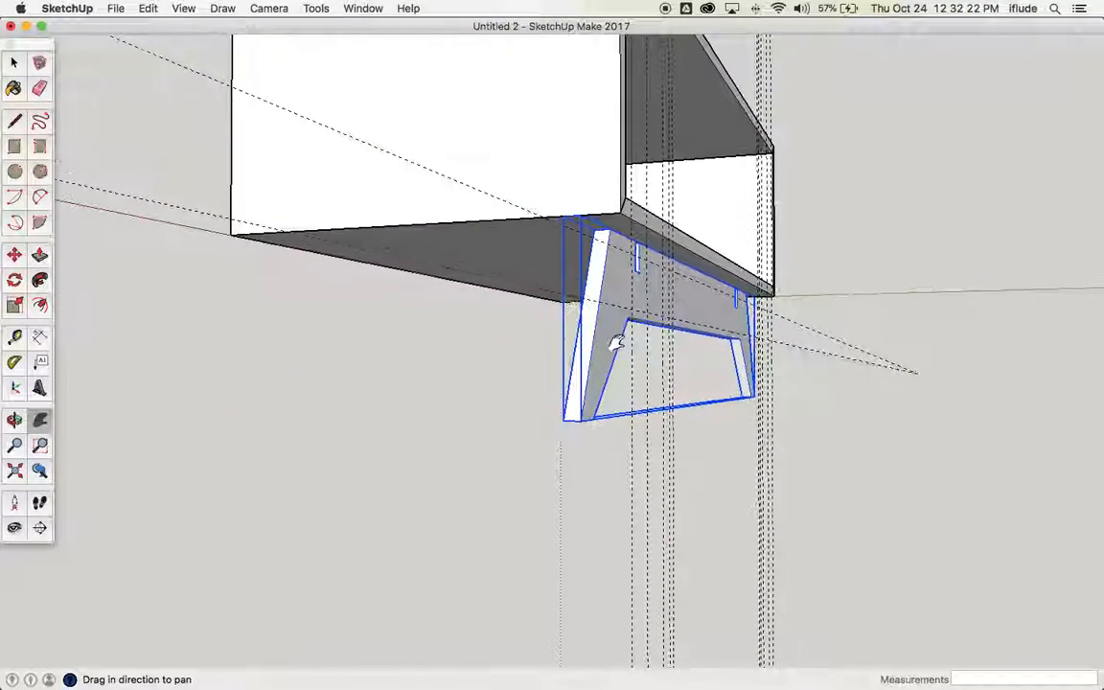
{"action": "left_click", "coordinate": [14, 421]}
{"action": "left_click_drag", "start_coordinate": [316, 316], "coordinate": [318, 236]}
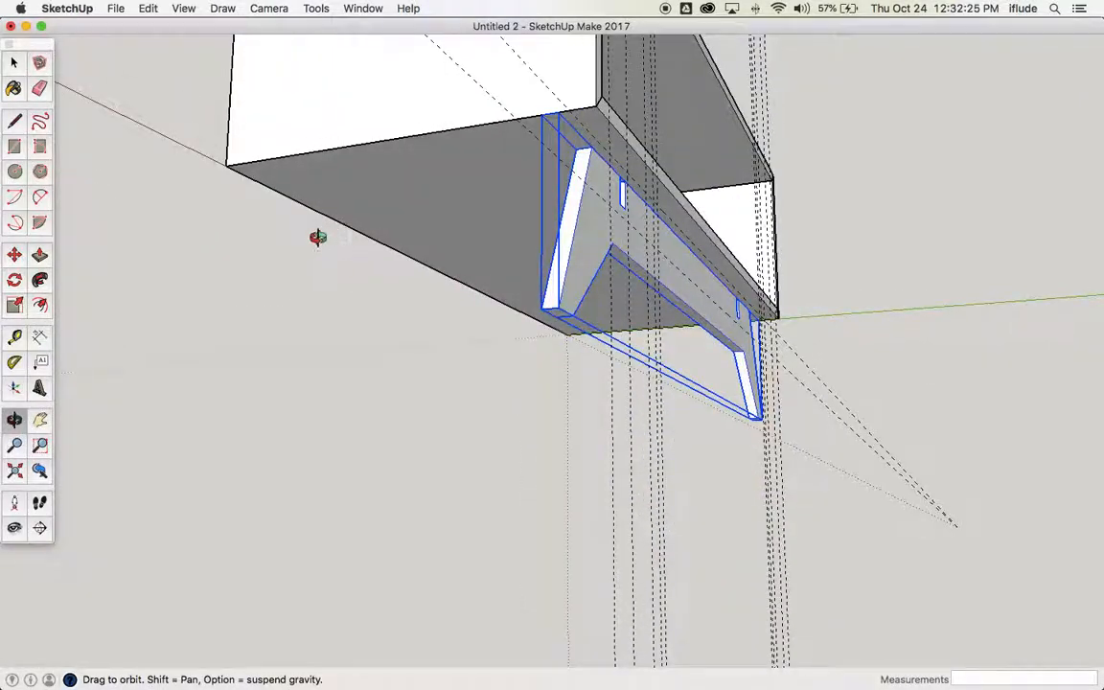
{"action": "left_click", "coordinate": [15, 255]}
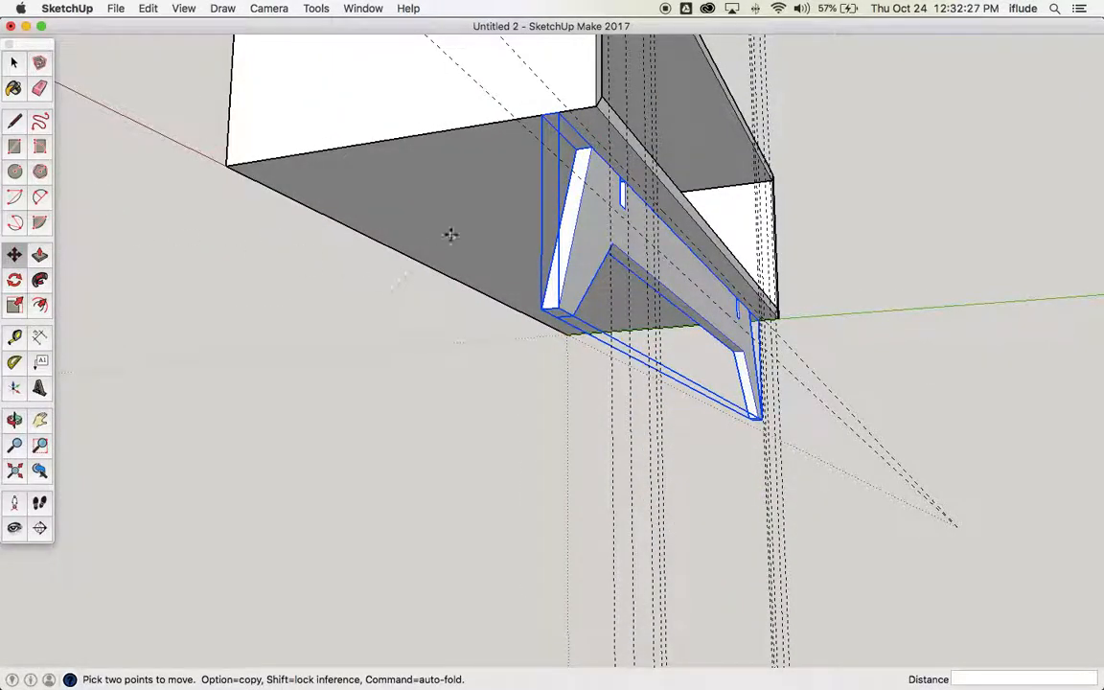
{"action": "key", "text": "alt"}
{"action": "left_click", "coordinate": [575, 150]}
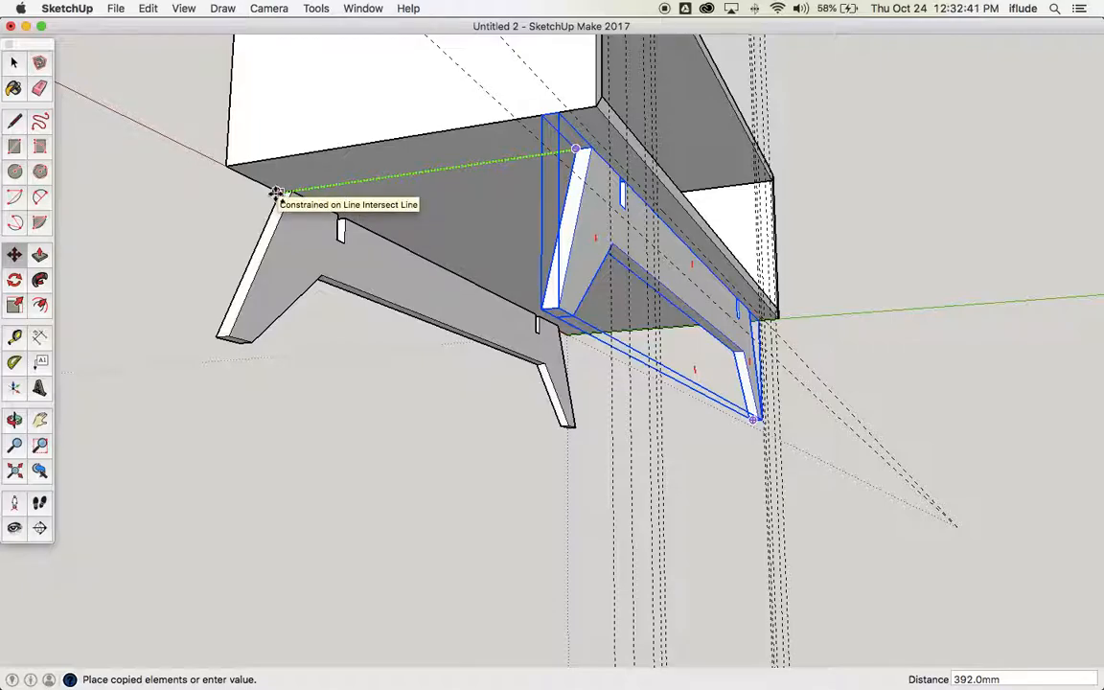
{"action": "left_click", "coordinate": [276, 193]}
- Move the copied leg rail 40 mm inward from the cabinet's edge along the green axis and clear the selection
{"action": "scroll", "coordinate": [277, 194], "scroll_direction": "up", "scroll_amount": 8}
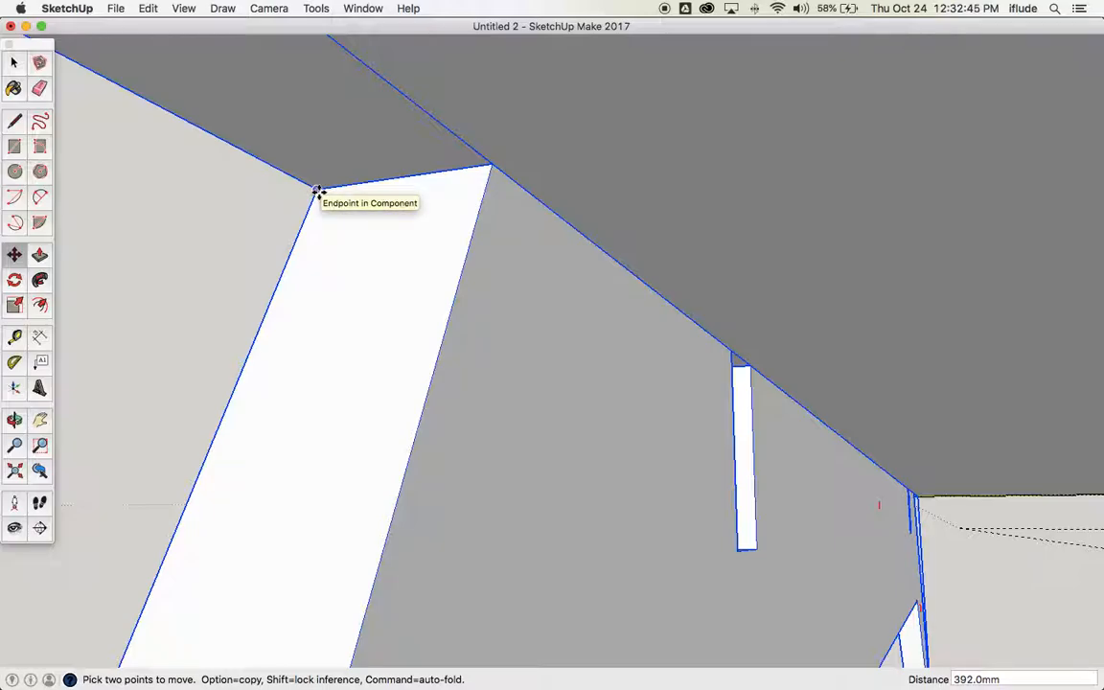
{"action": "left_click", "coordinate": [319, 191]}
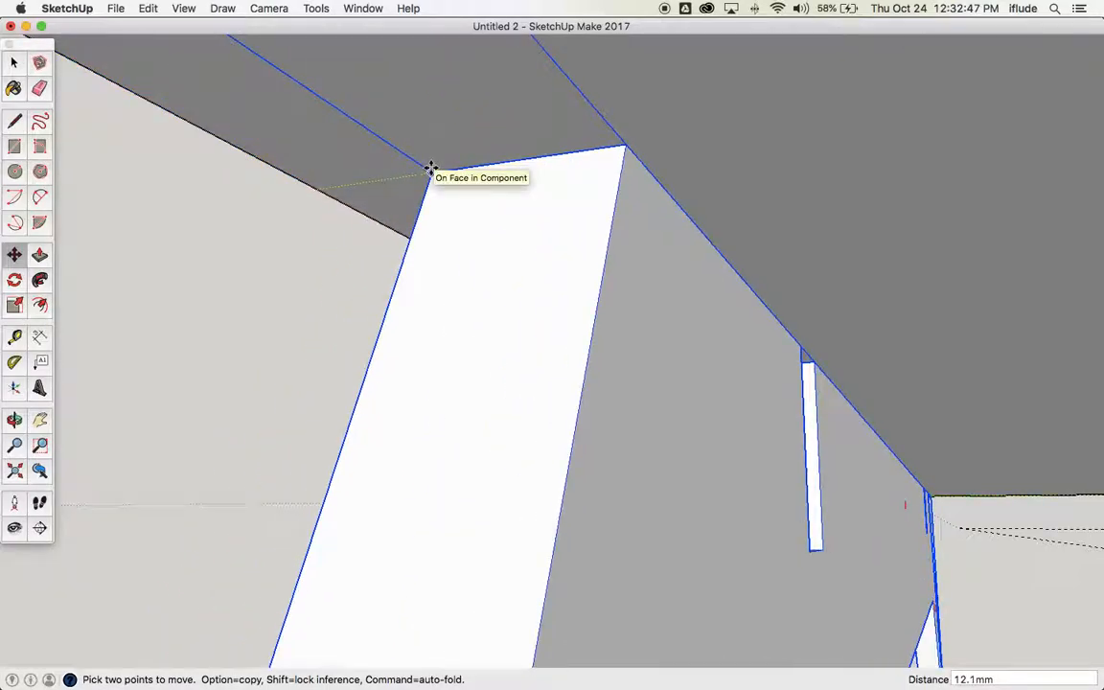
{"action": "key", "text": "Return"}
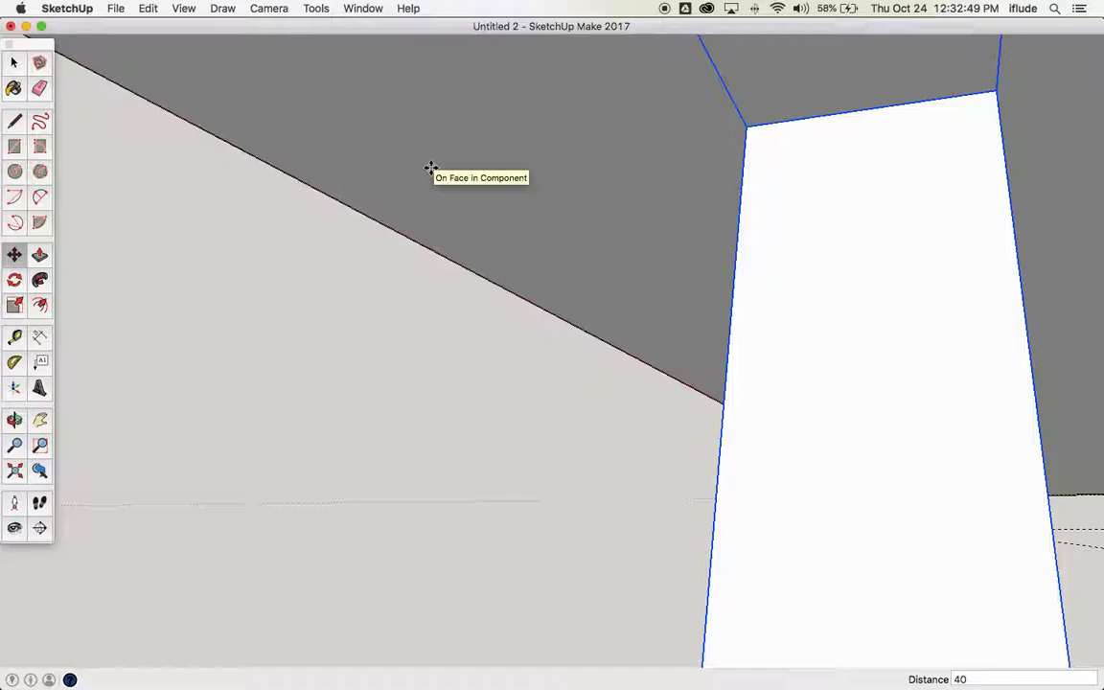
{"action": "scroll", "coordinate": [432, 165], "scroll_direction": "down", "scroll_amount": 10}
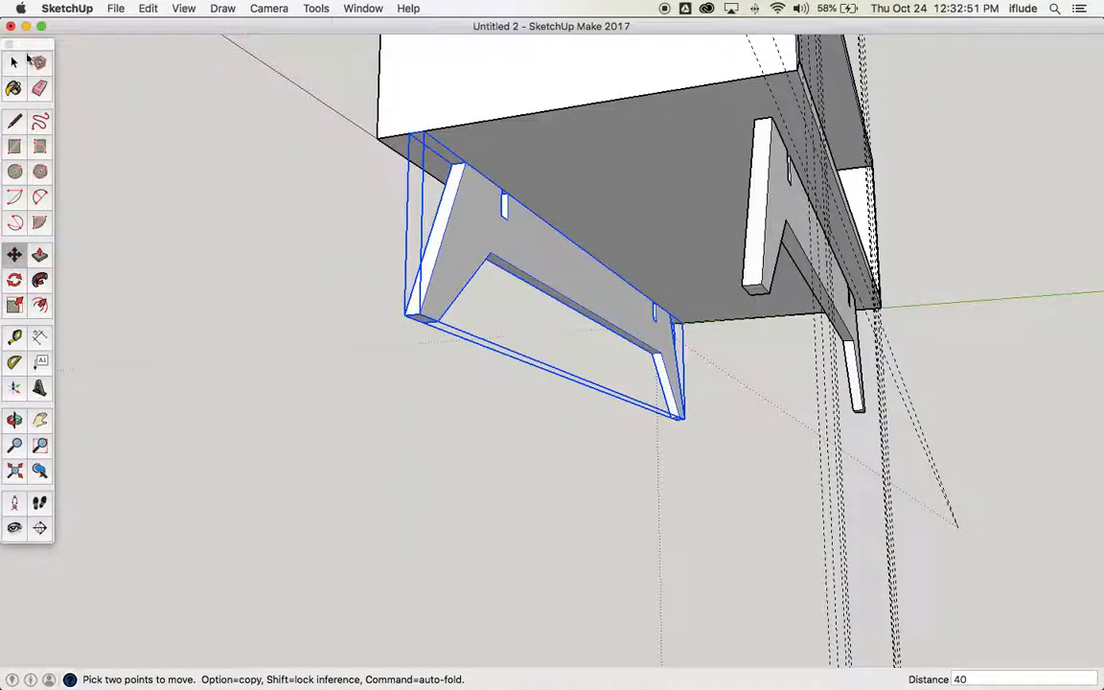
{"action": "left_click", "coordinate": [15, 61]}
{"action": "left_click", "coordinate": [171, 200]}
{"action": "left_click", "coordinate": [14, 420]}
{"action": "left_click_drag", "start_coordinate": [288, 153], "coordinate": [256, 264]}
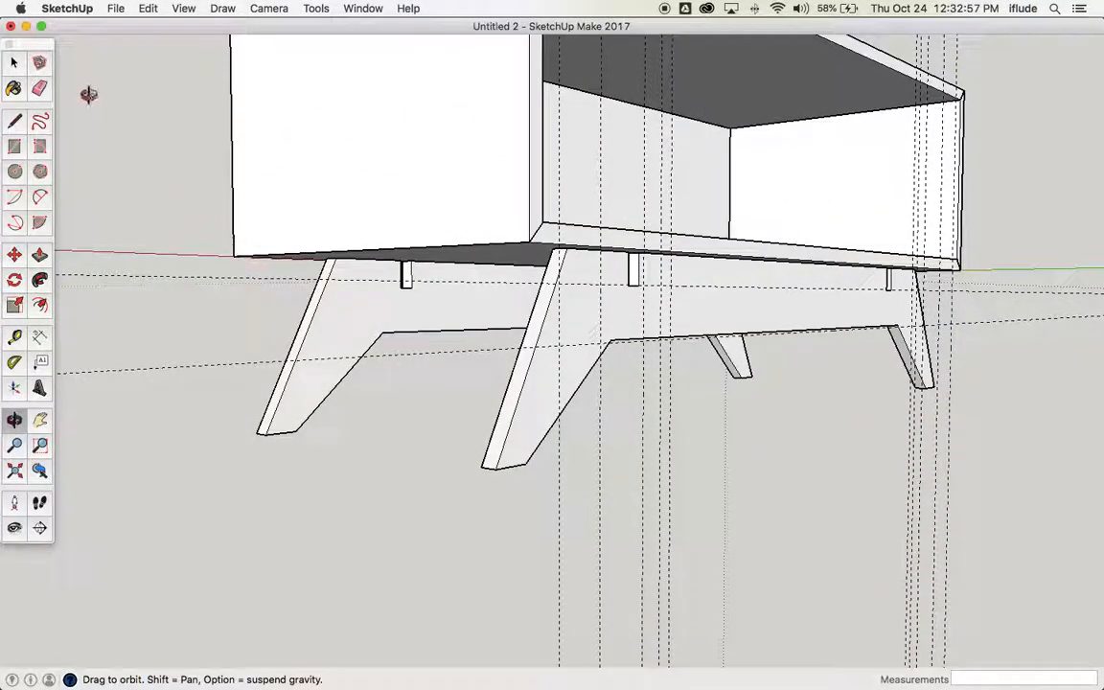